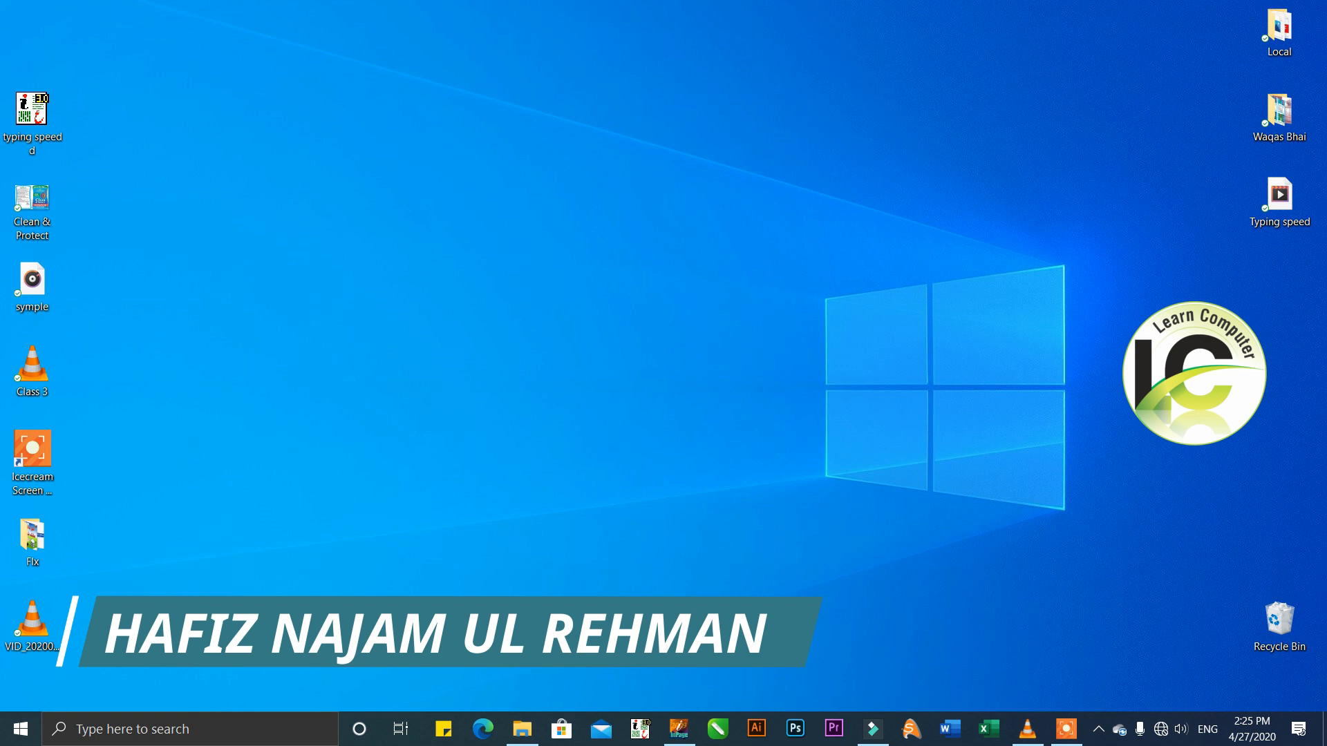
Switch to InPage and examine the line edges of the Urdu text in the typing speed d document.
left_click(678, 729)
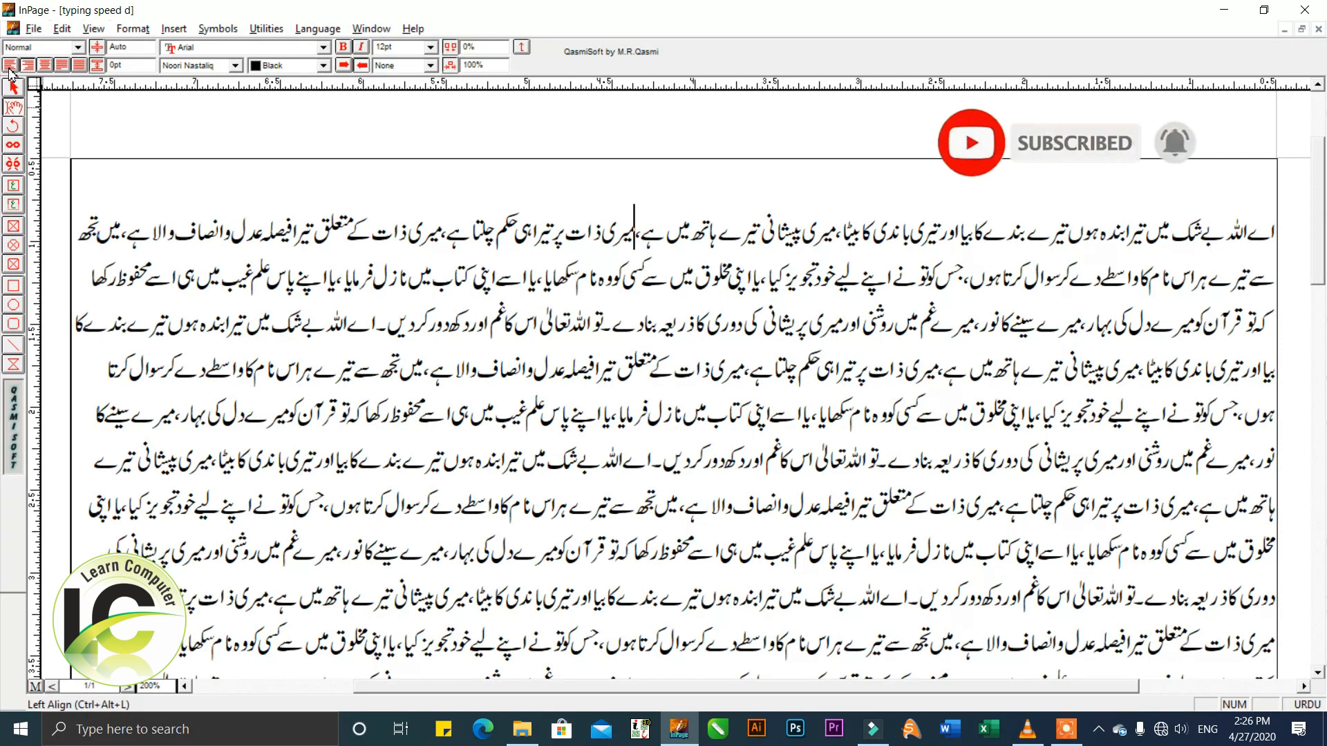
mouse_move(680, 303)
left_mouse_down()
mouse_move(705, 292)
mouse_move(690, 291)
left_mouse_up()
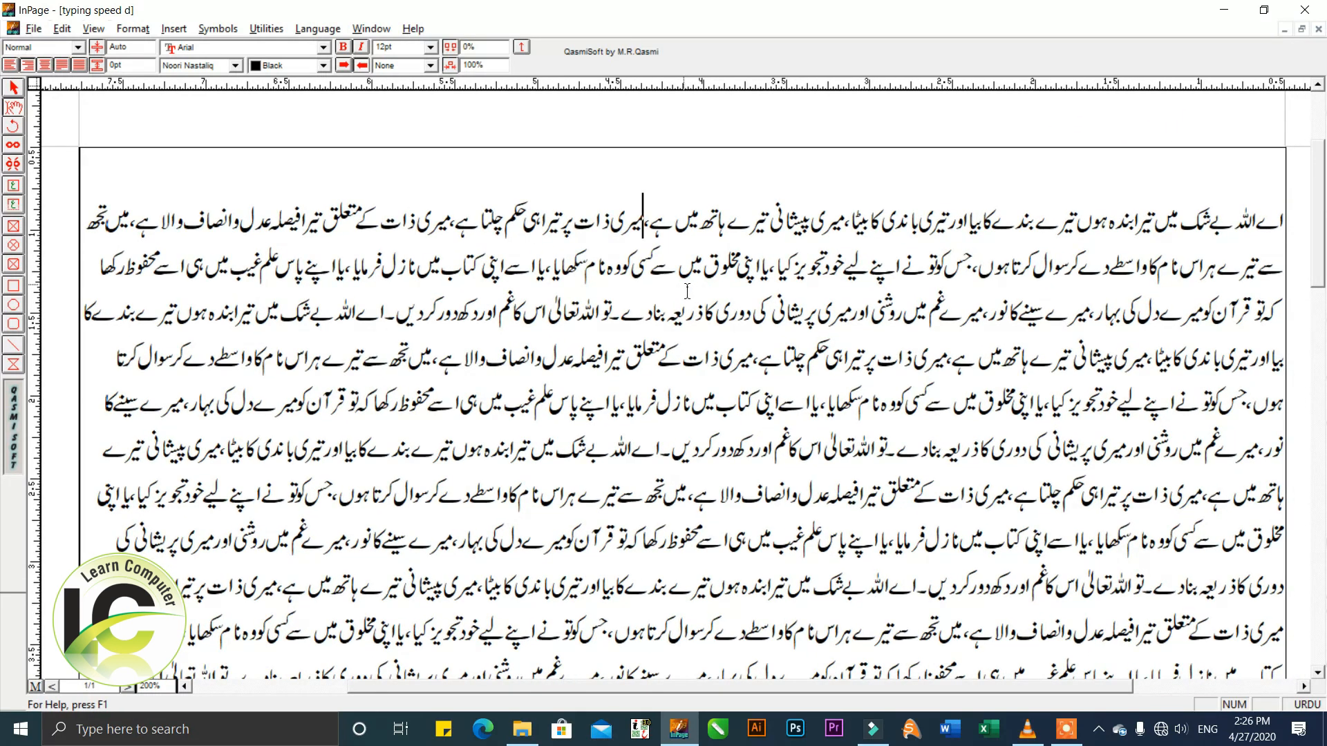
scroll(302, 330, "down", 1)
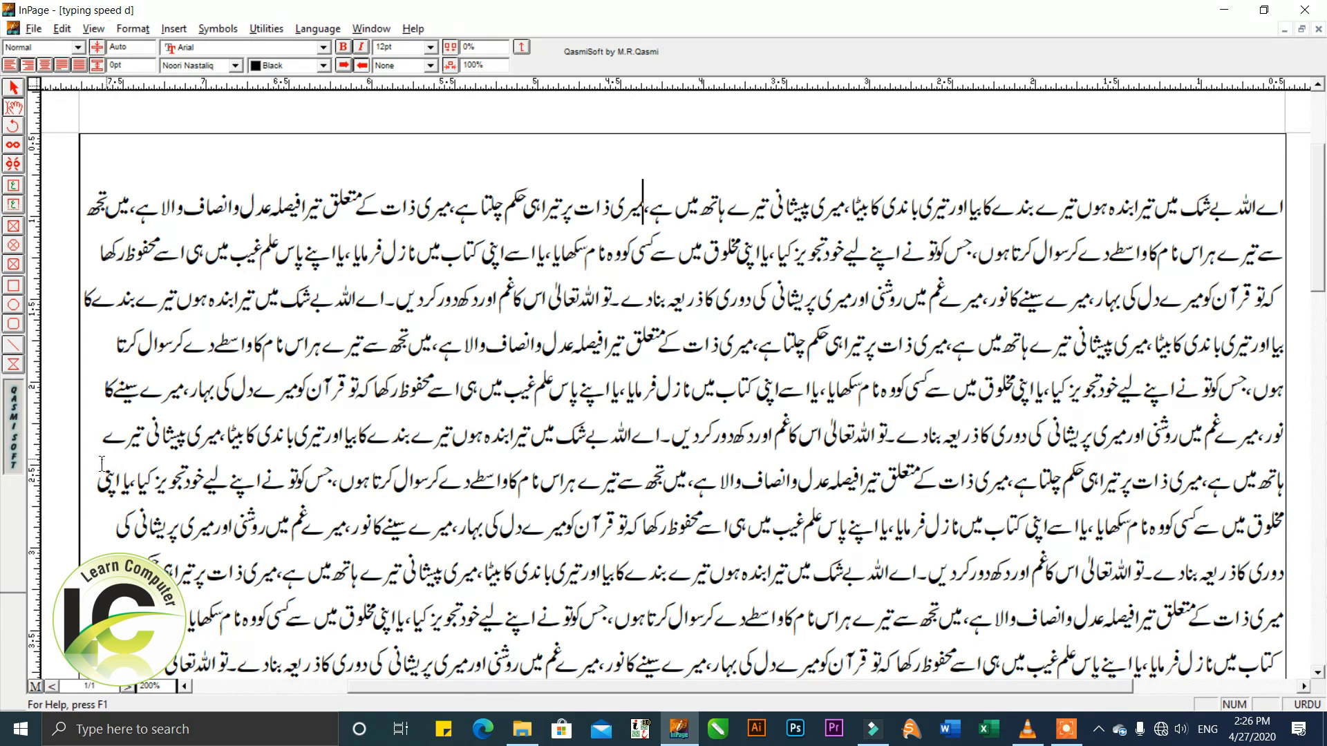
scroll(139, 435, "right", 1)
scroll(139, 435, "down", 7)
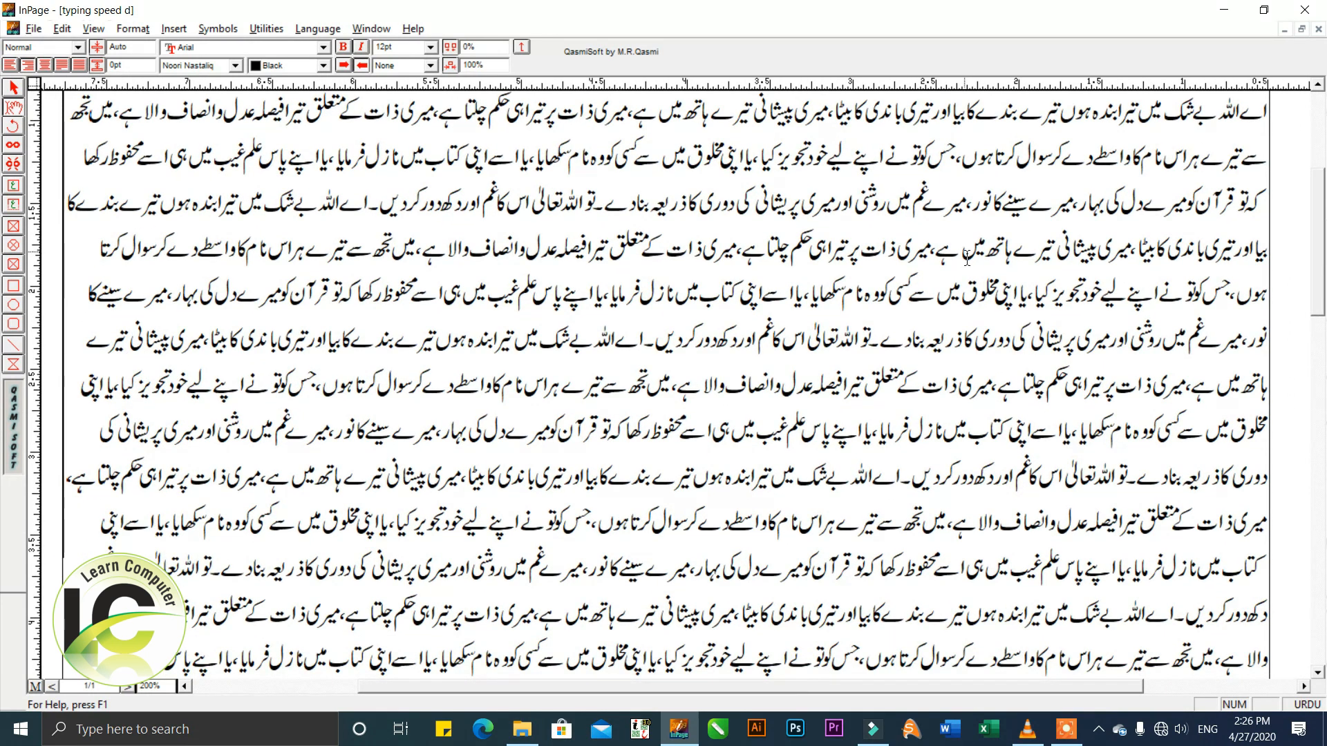
scroll(83, 366, "up", 3)
scroll(110, 387, "down", 5)
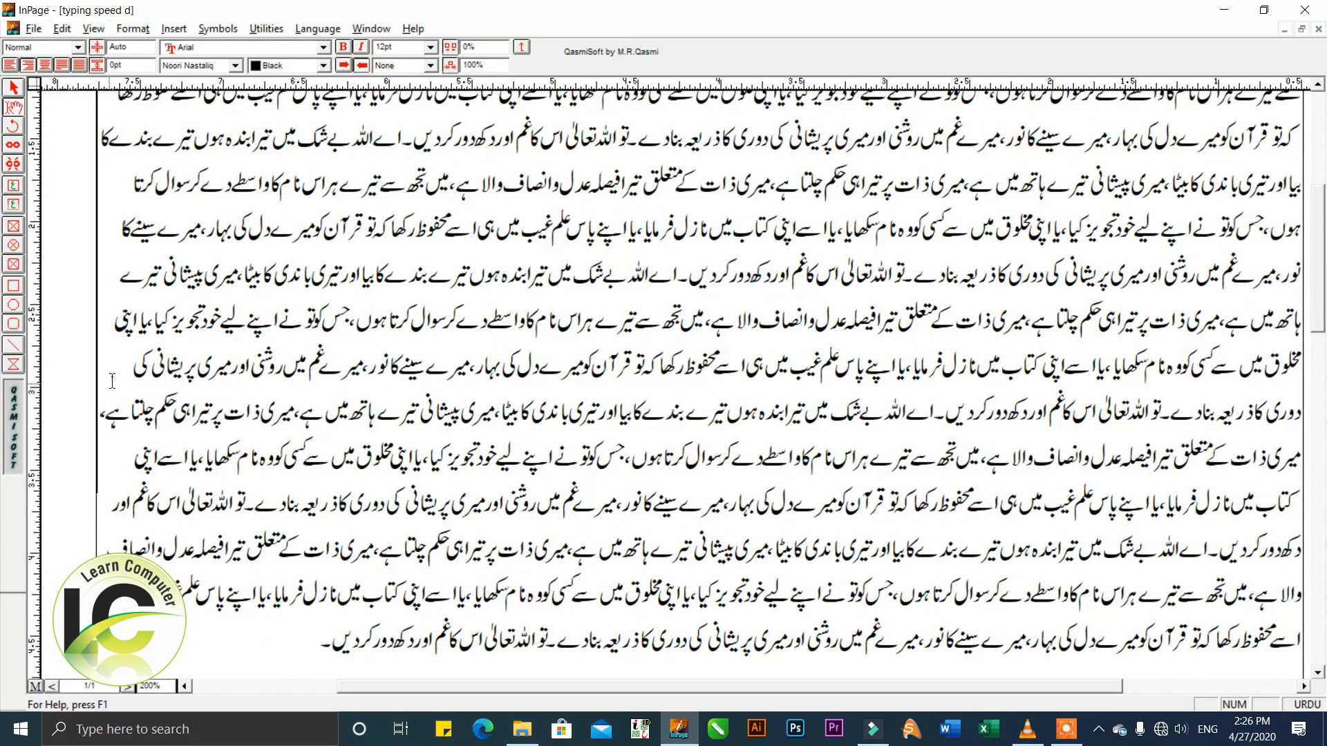
scroll(164, 283, "up", 5)
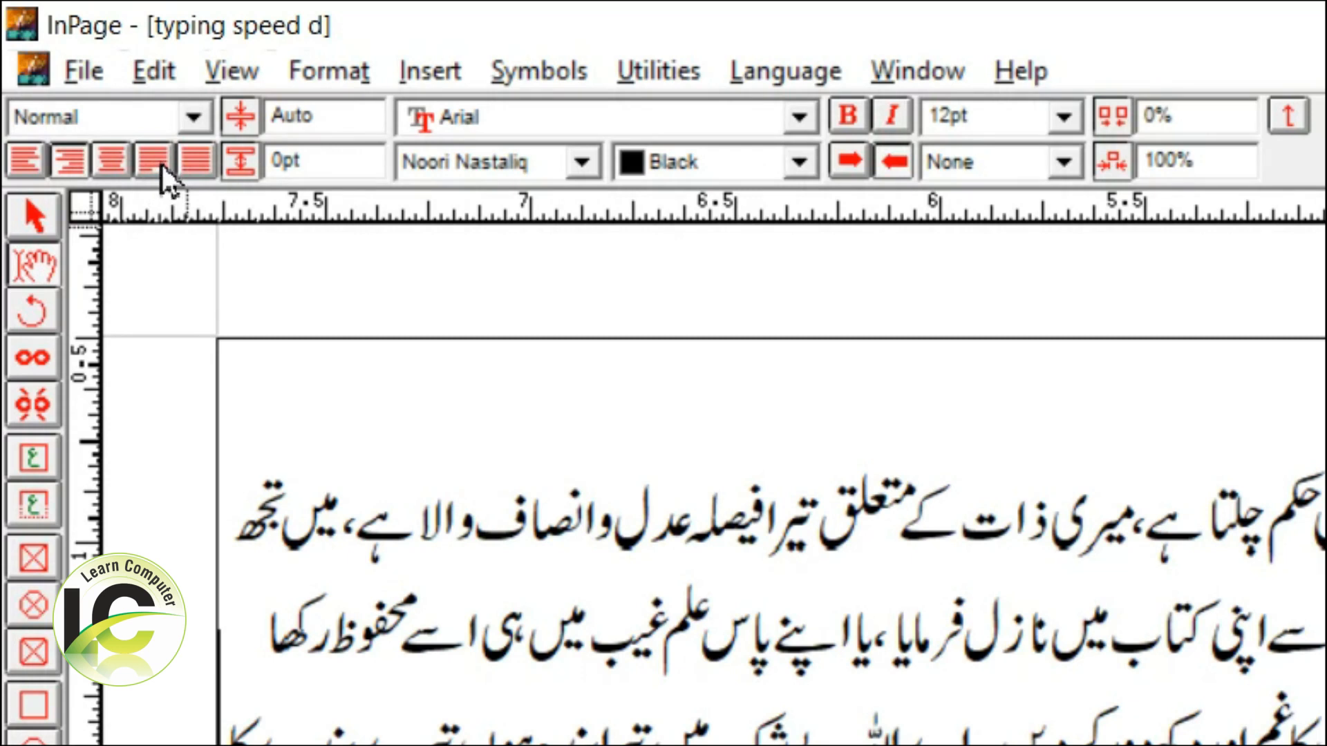
Justify the long Urdu paragraph and check its line edges down to the last line.
left_click(153, 163)
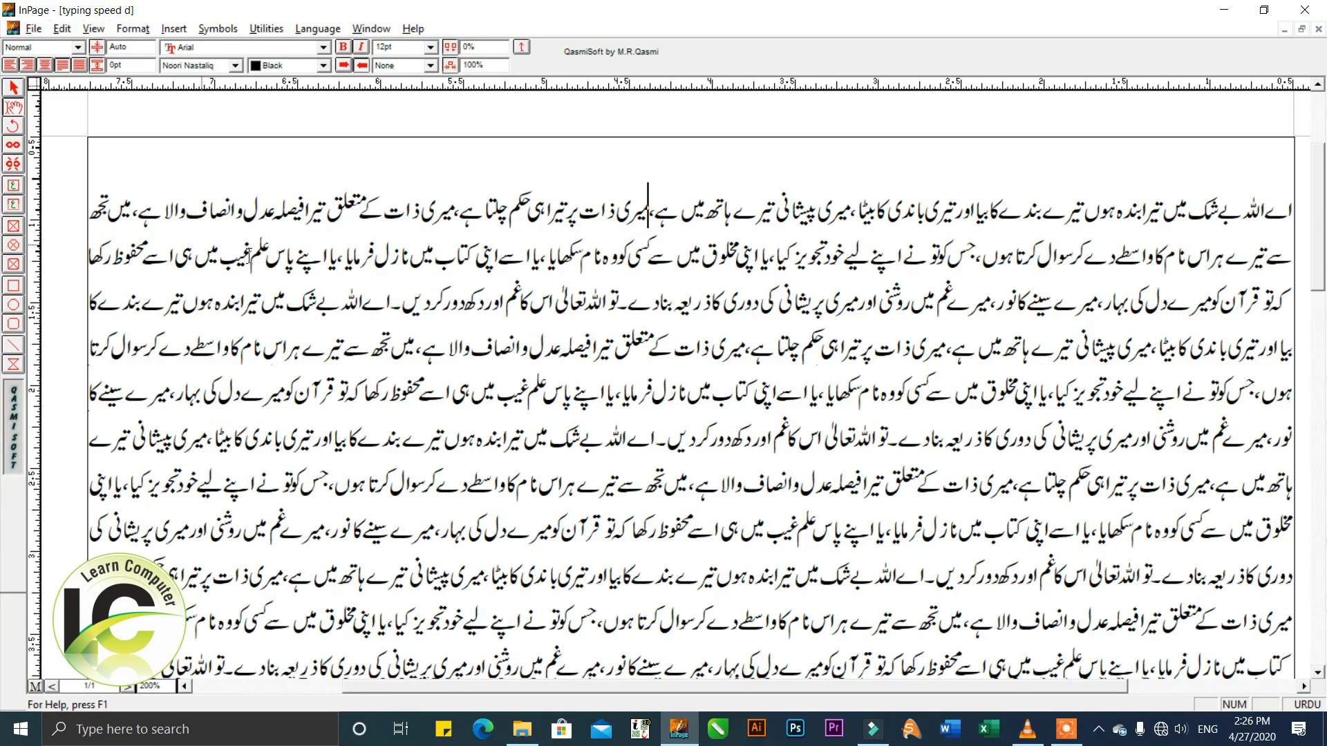
scroll(1290, 225, "down", 2)
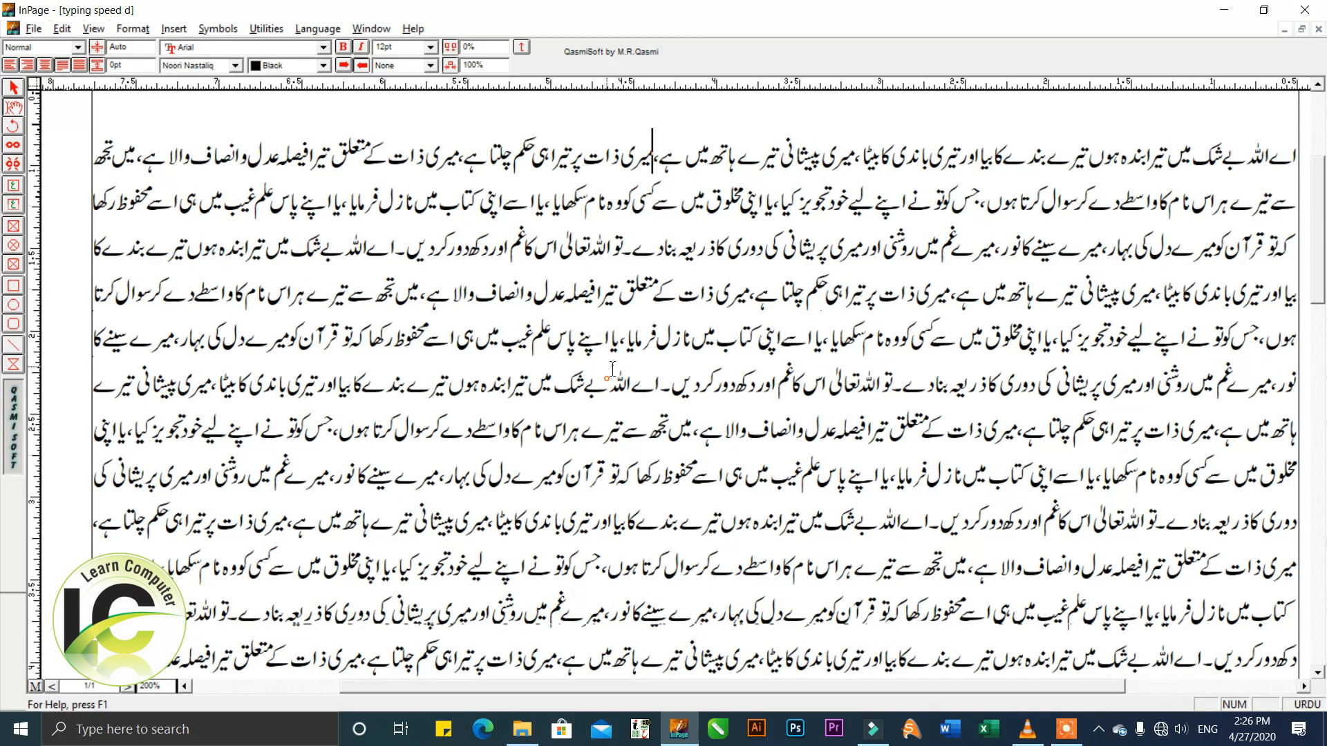
scroll(272, 531, "down", 6)
left_click(272, 531)
scroll(320, 408, "up", 4)
left_click(316, 411)
scroll(414, 424, "up", 3)
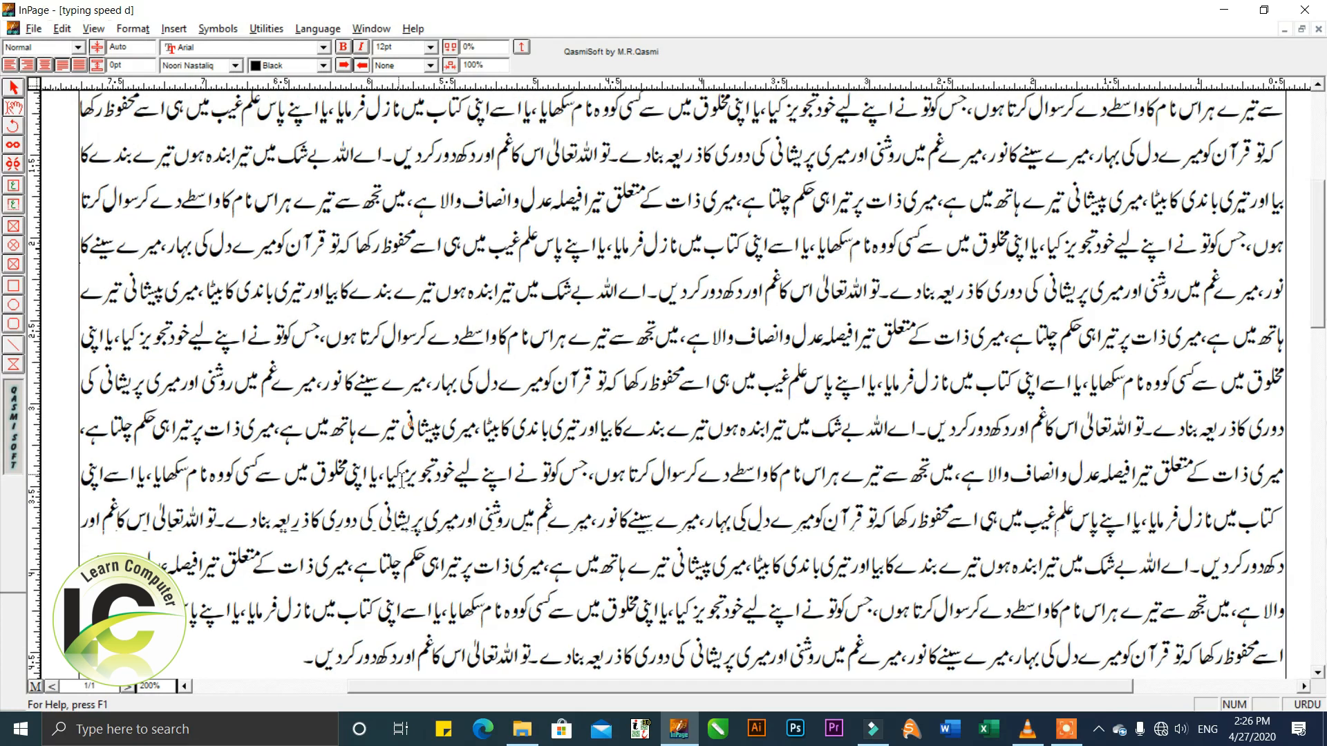
left_click(388, 416)
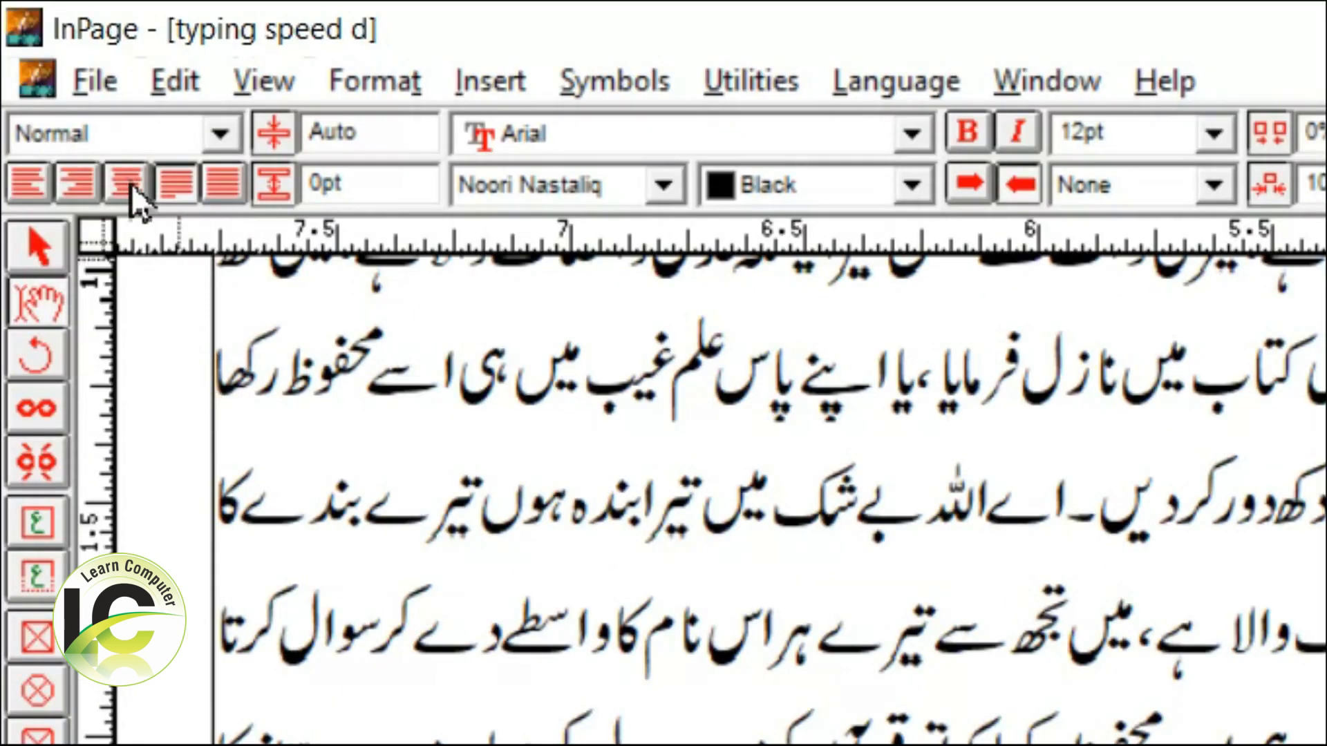
Center the Urdu paragraph and break its opening text into four short separate lines.
left_click(127, 196)
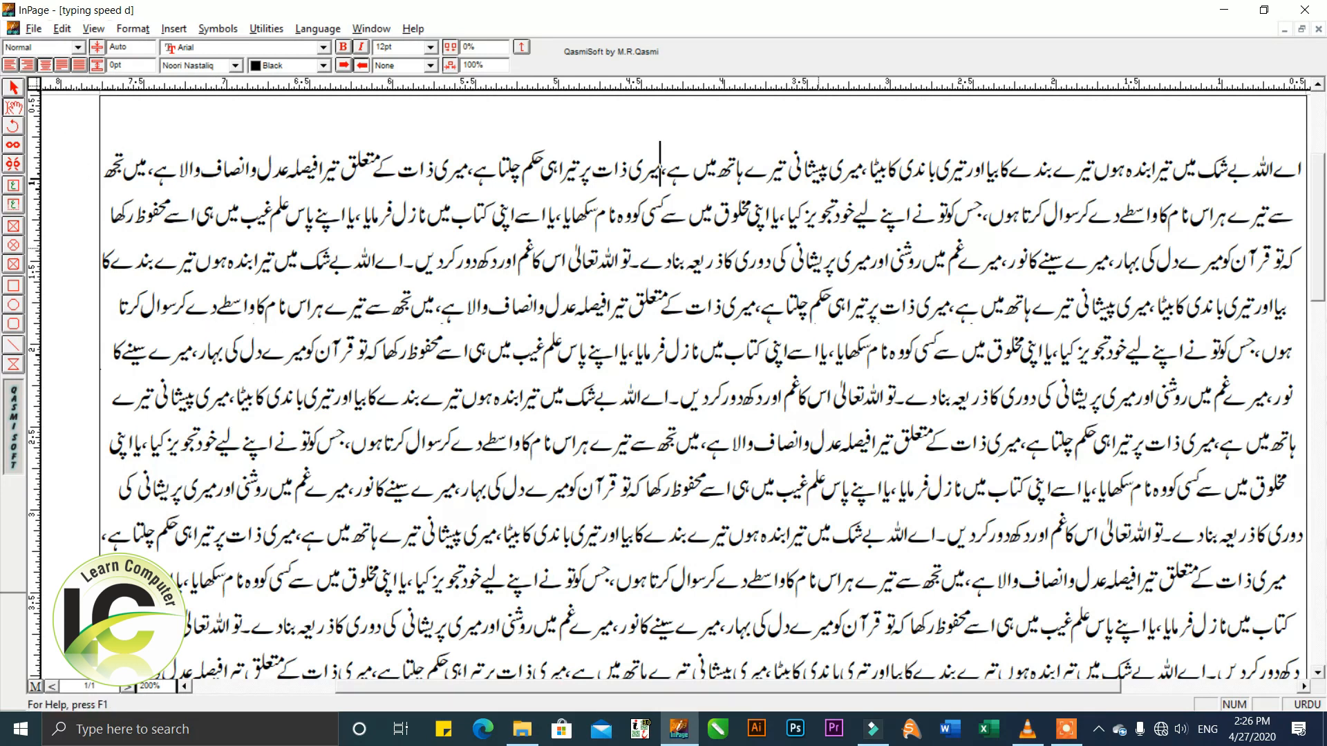
key("Return")
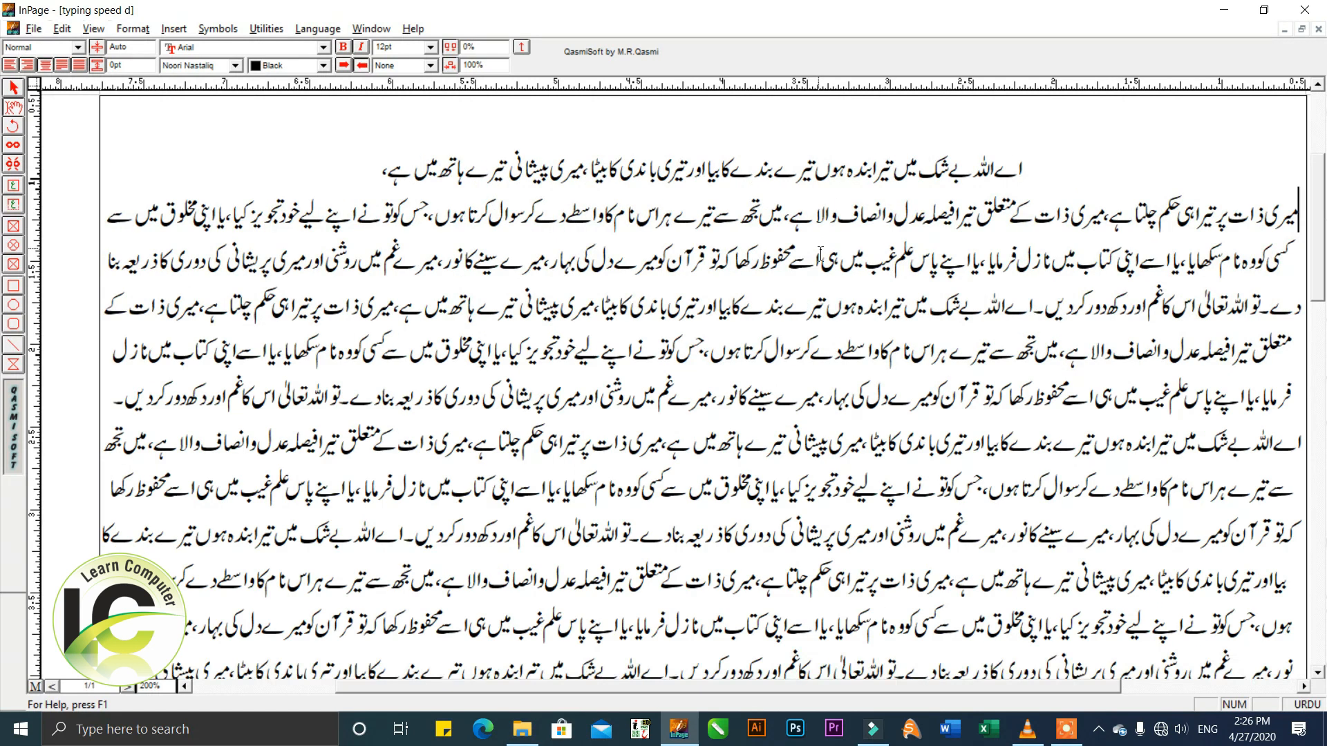
left_click(600, 214)
key("Return")
left_click(628, 262)
key("Return")
left_click(650, 308)
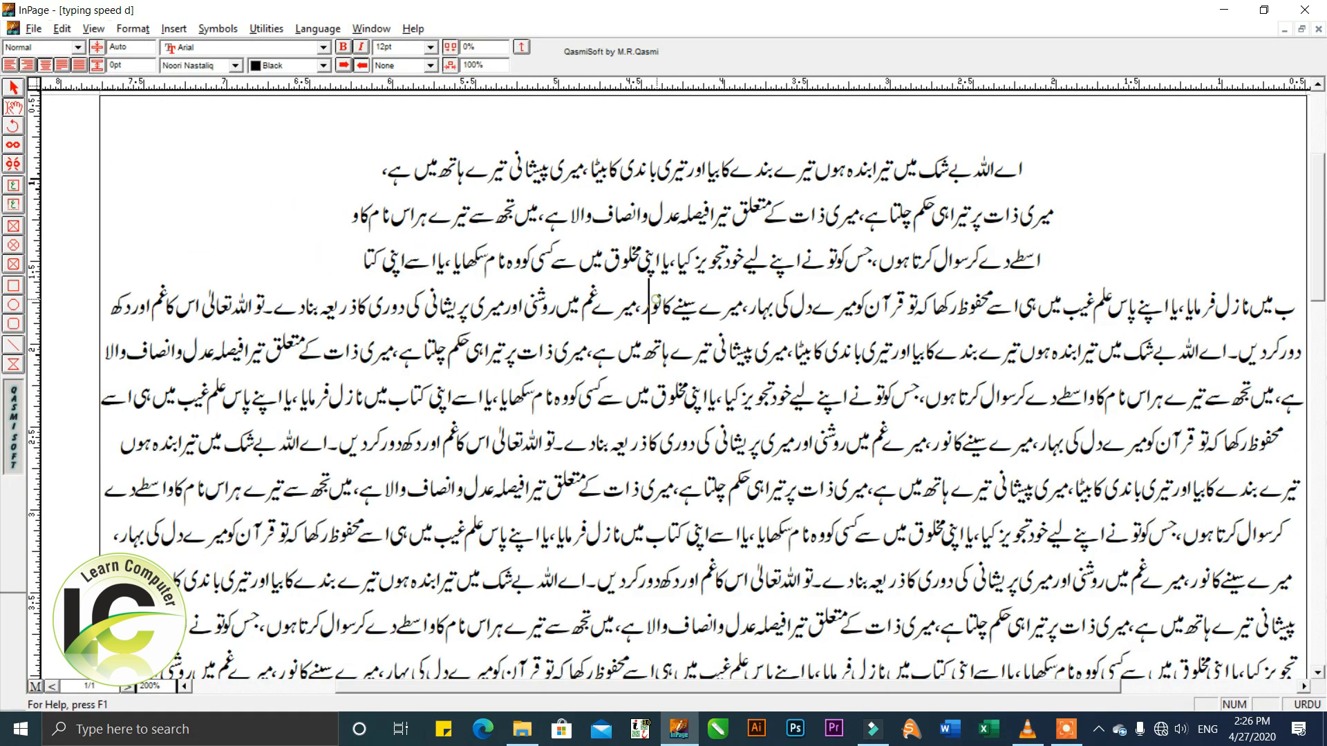
key("Return")
left_click_drag(778, 392, 781, 398)
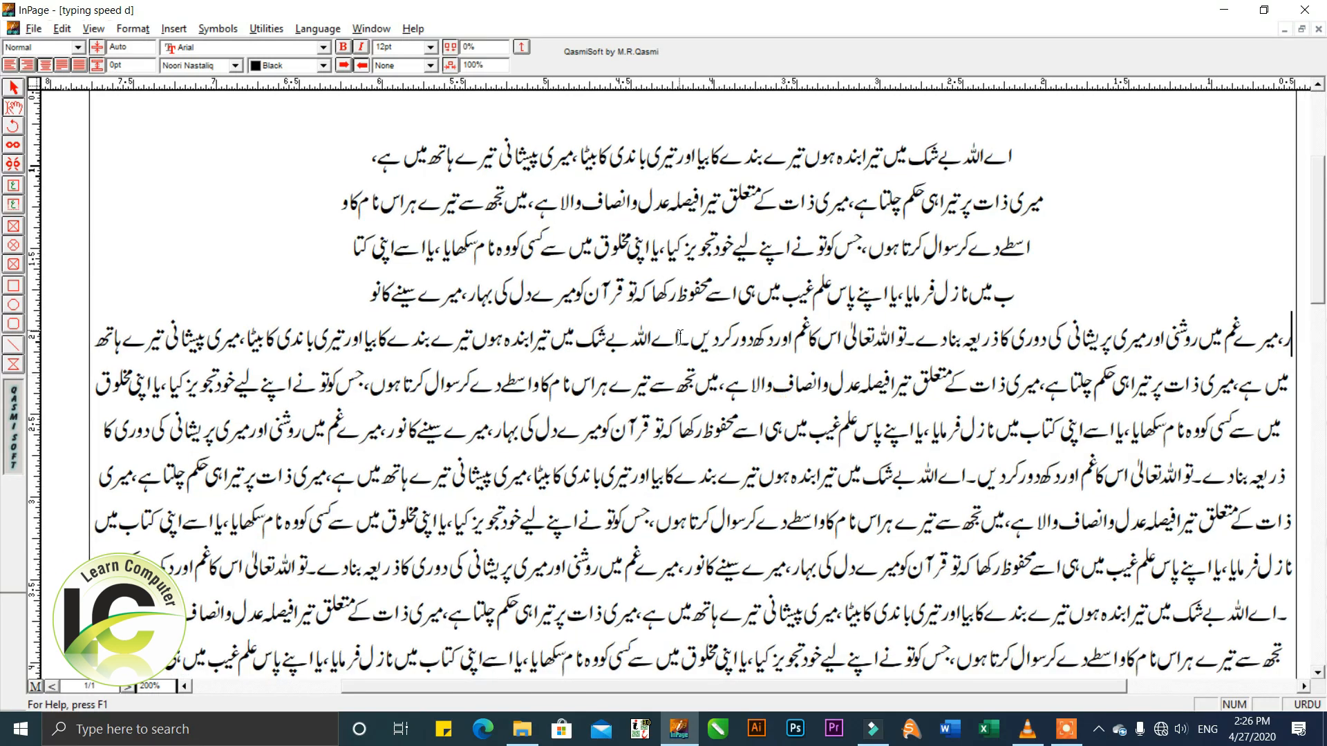
Left-align the first short line and right-align the second one.
left_click(532, 164)
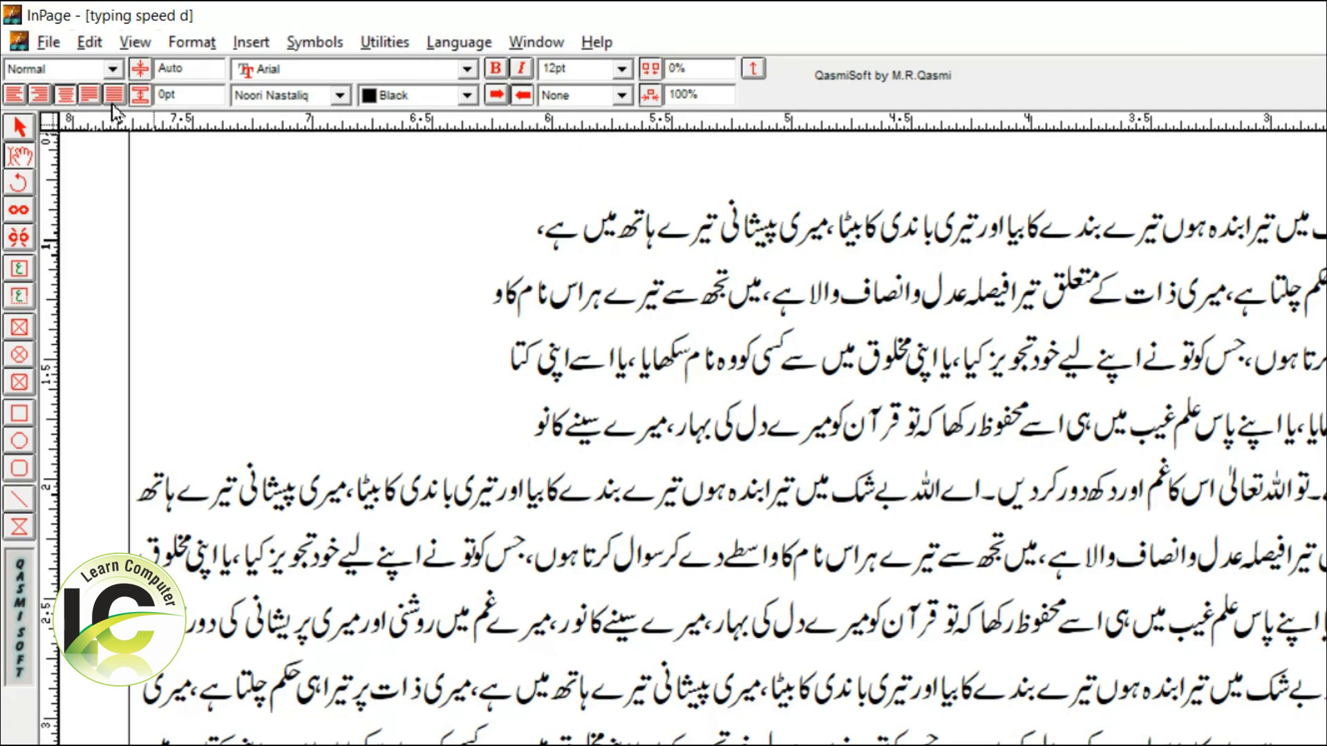
left_click(18, 99)
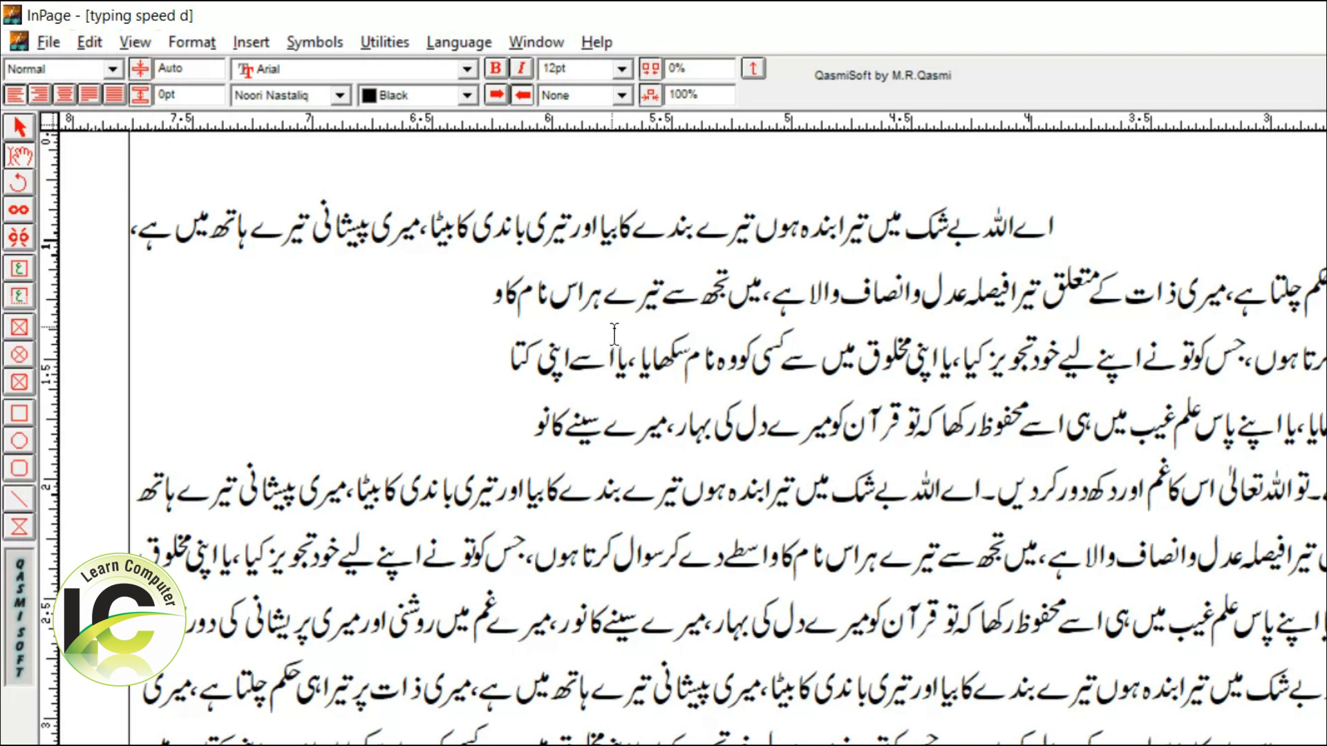
left_click(47, 100)
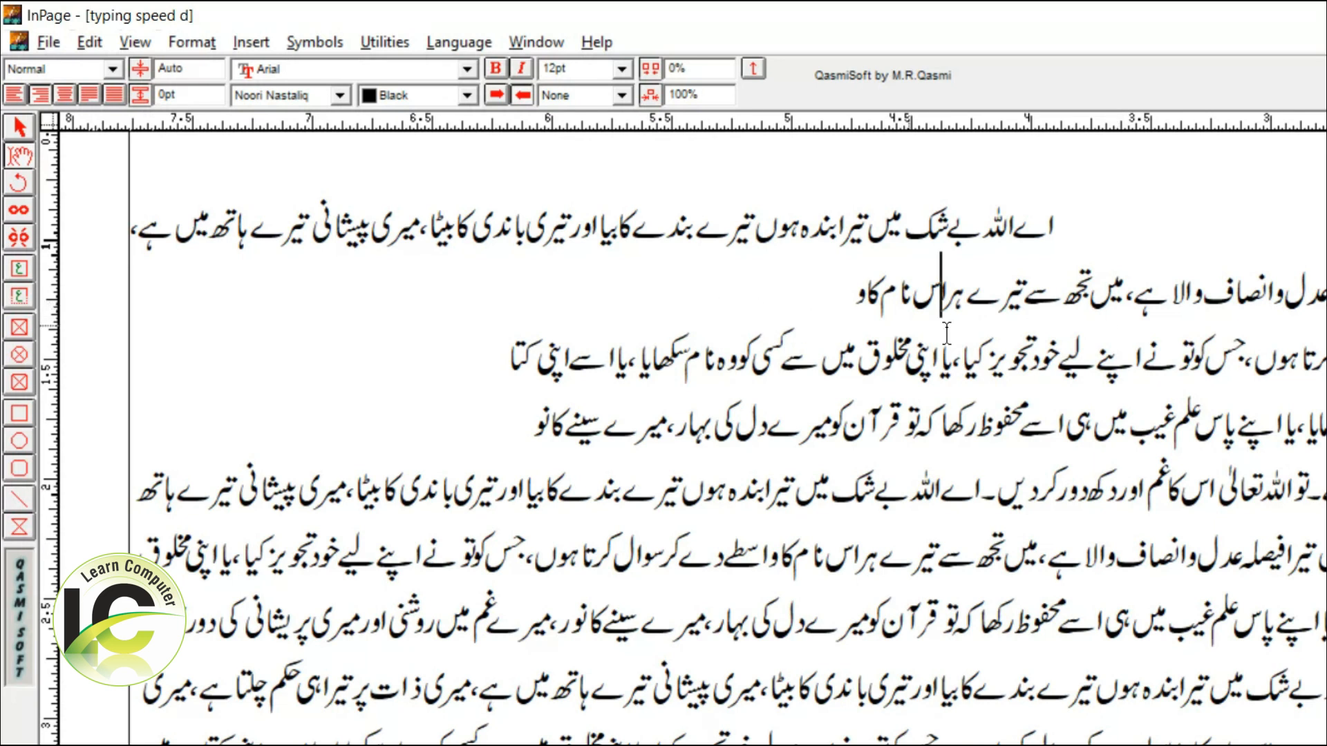
Center the third short line and justify the fourth one.
left_click(1043, 351)
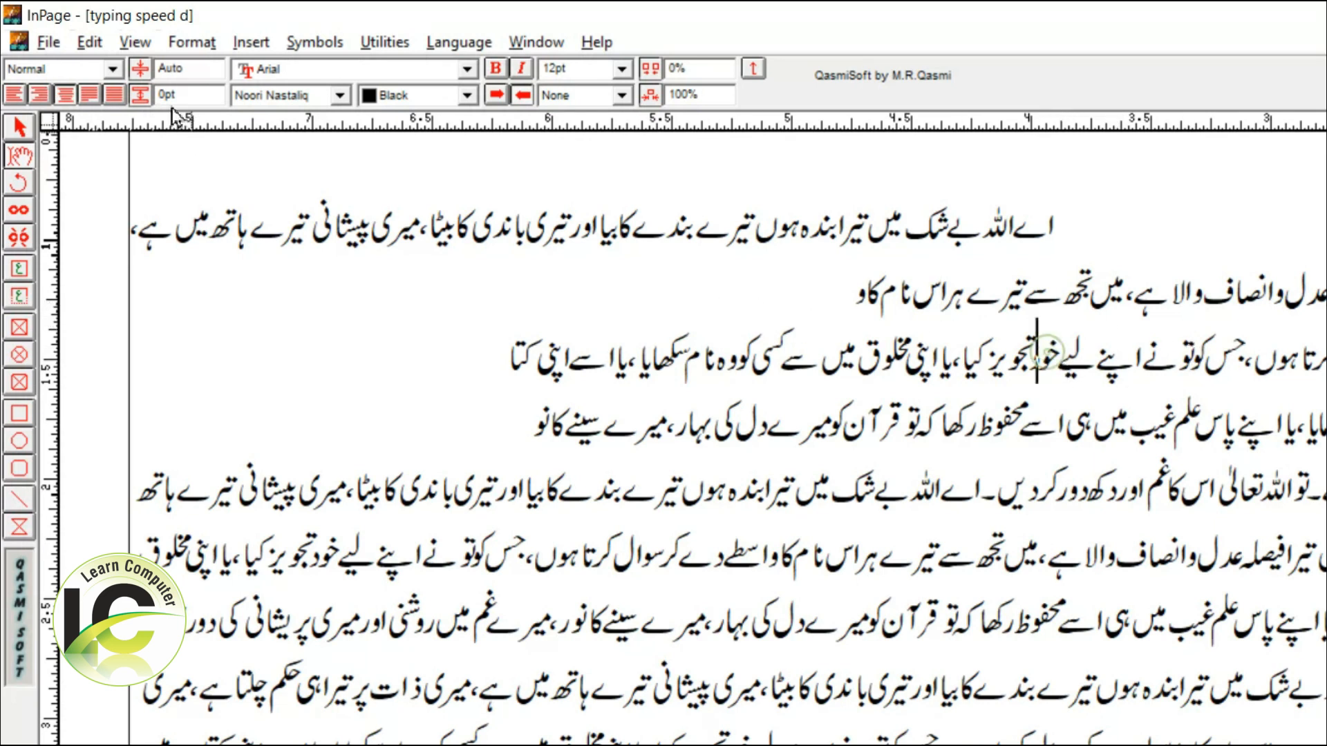
left_click(68, 96)
left_click(703, 438)
left_click(90, 94)
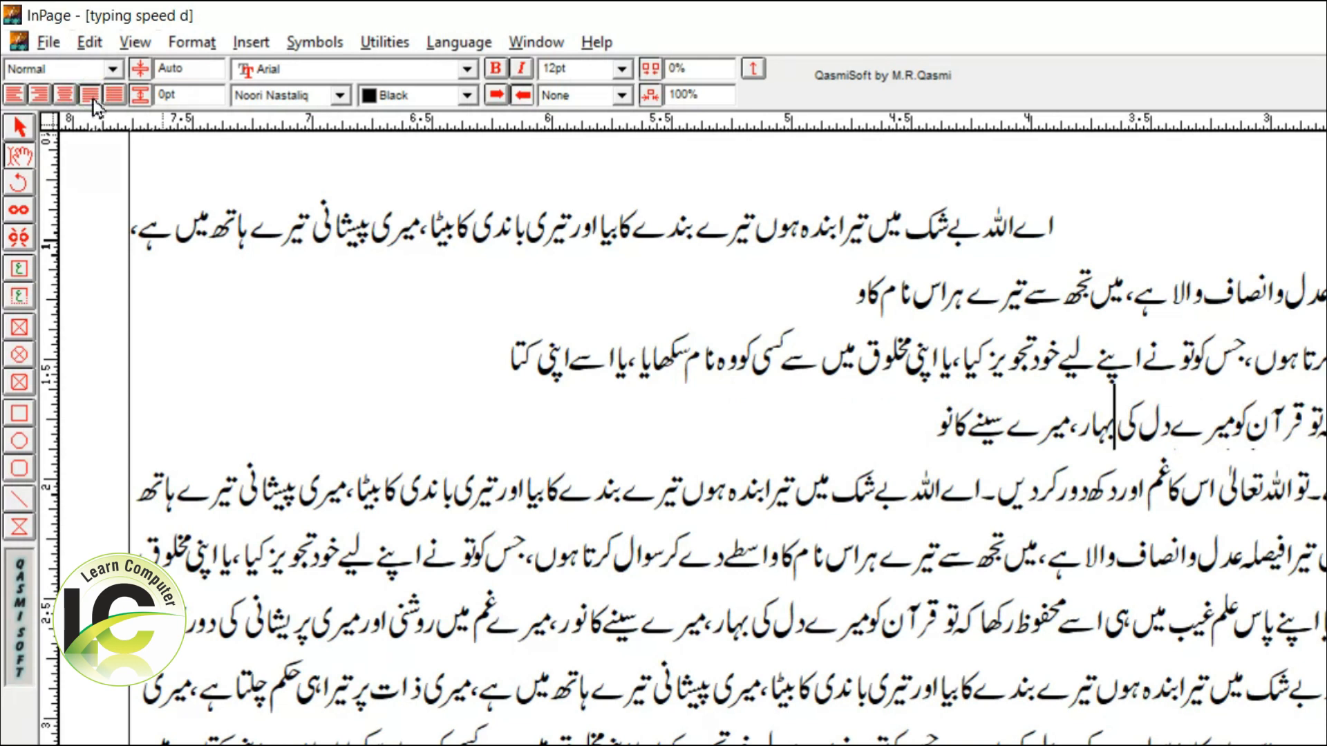
Break the fifth line after کر دیں and apply forced justification to it.
left_click(1043, 510)
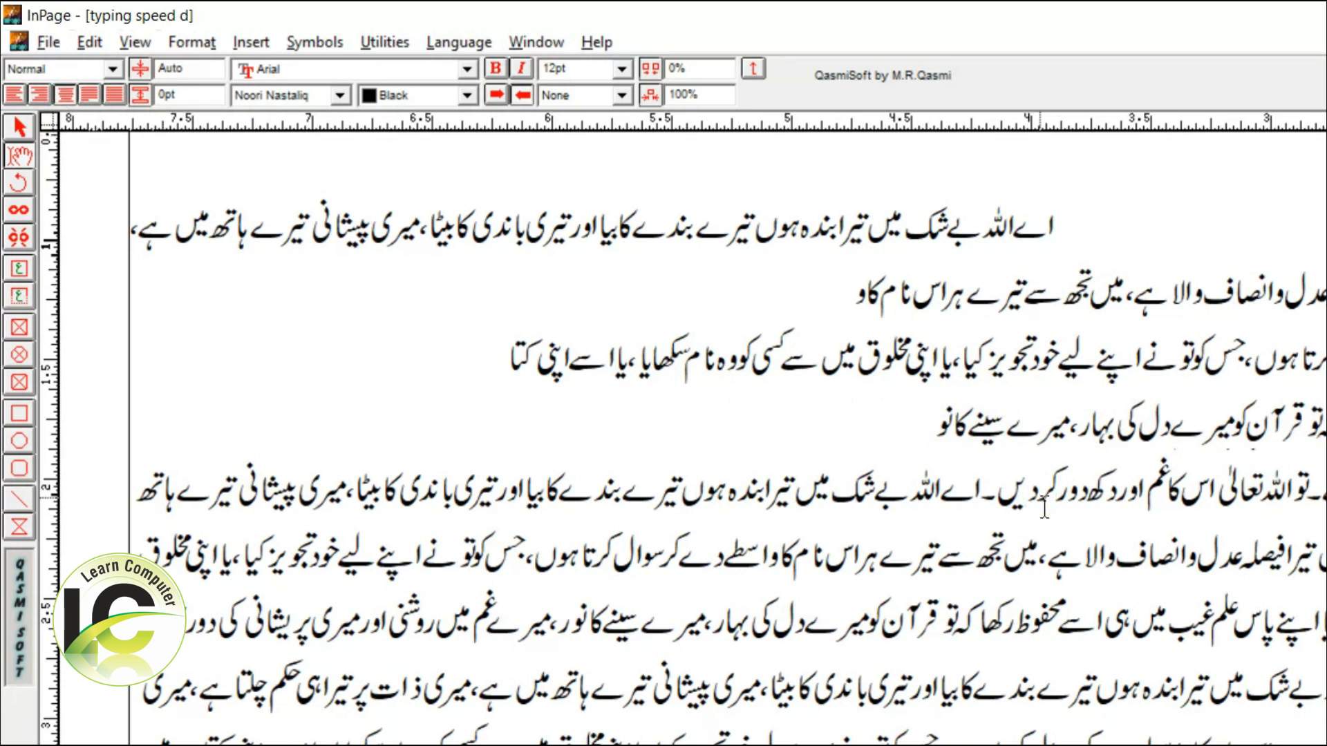
key("Return")
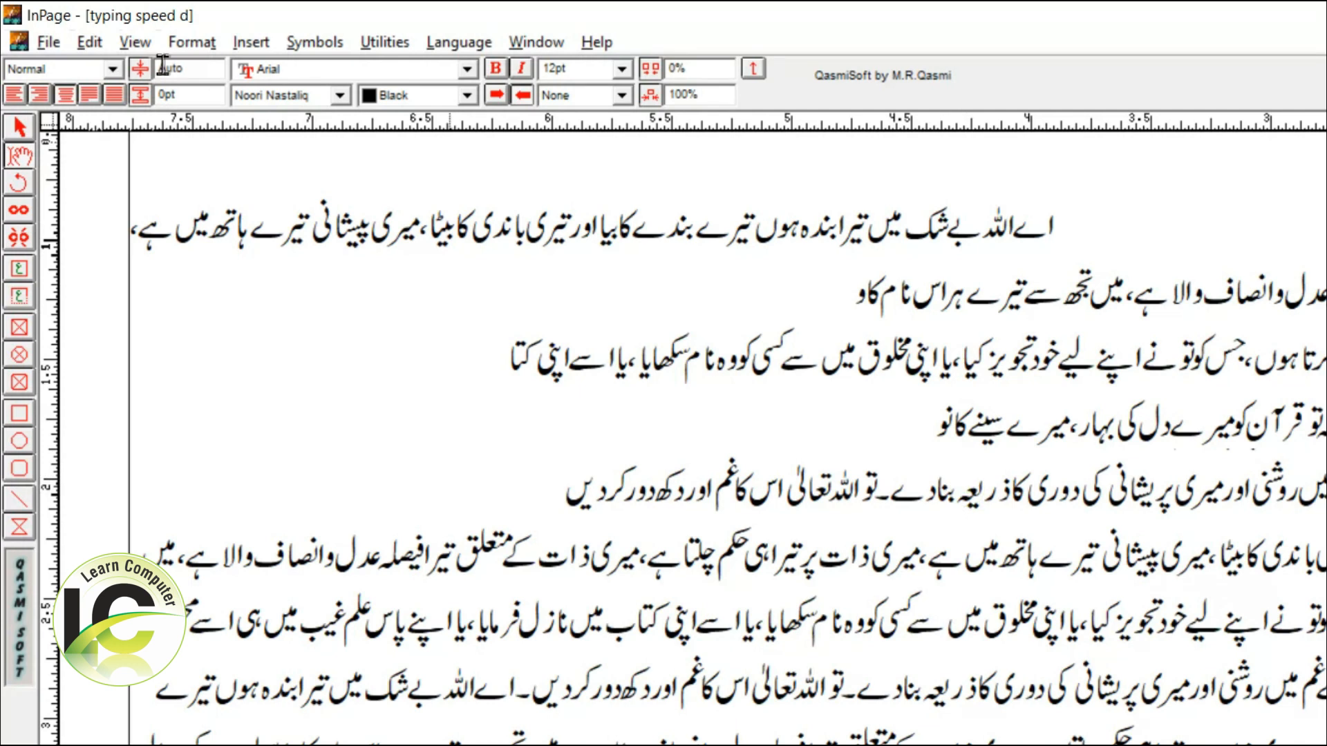
left_click(115, 94)
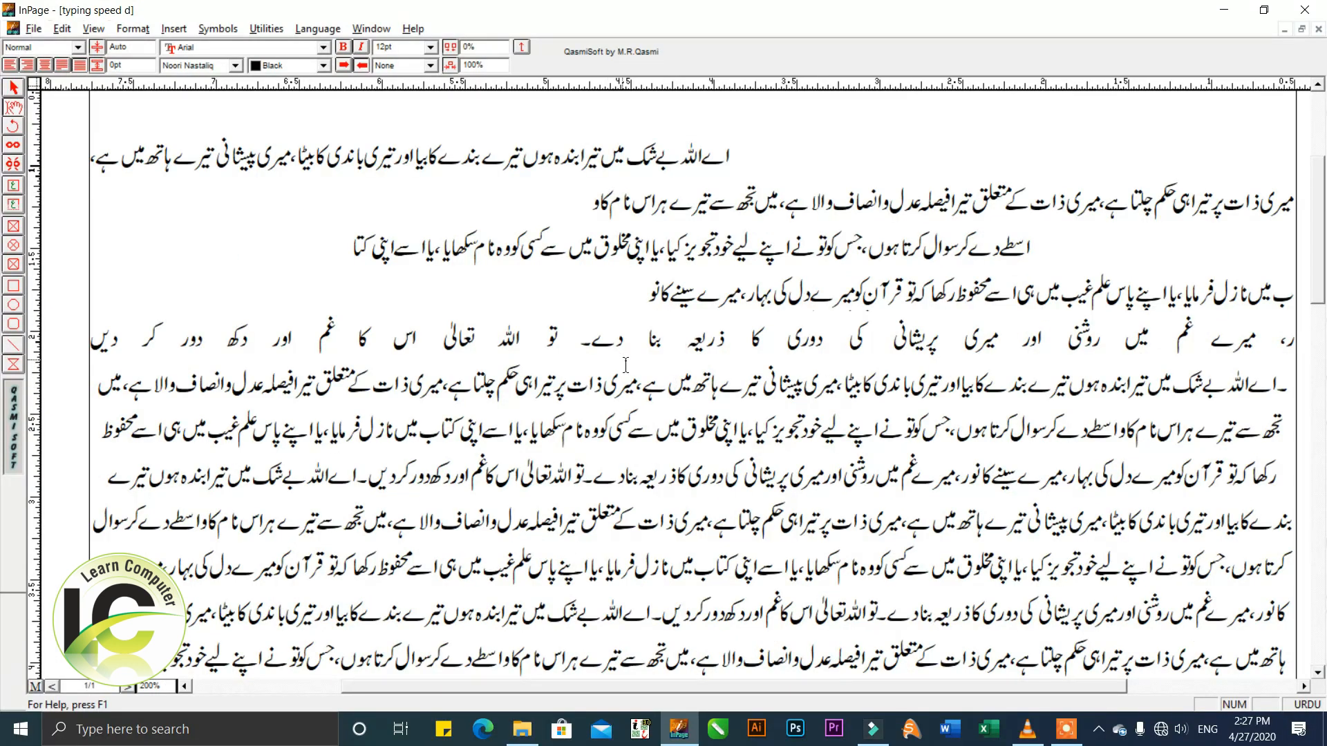
Split the forced-justified line into two lines after the word بنا.
triple_click(655, 339)
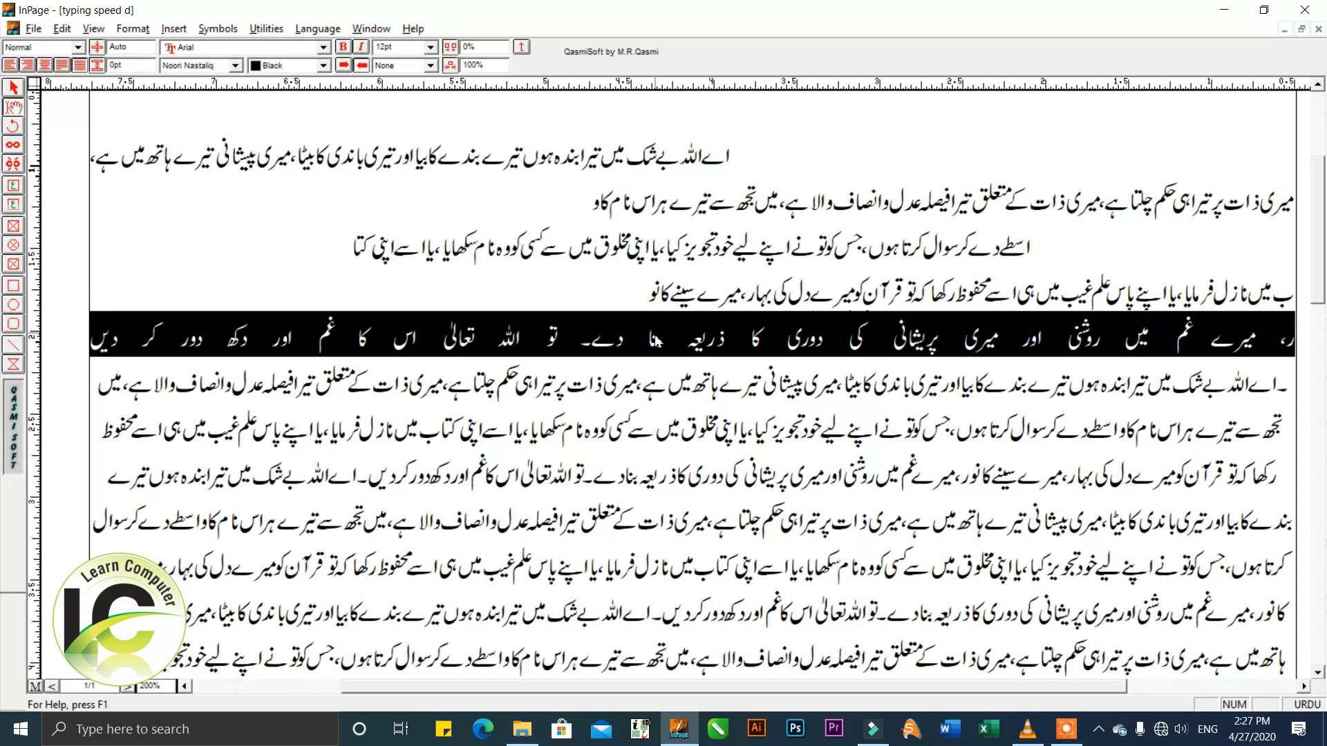
left_click(648, 341)
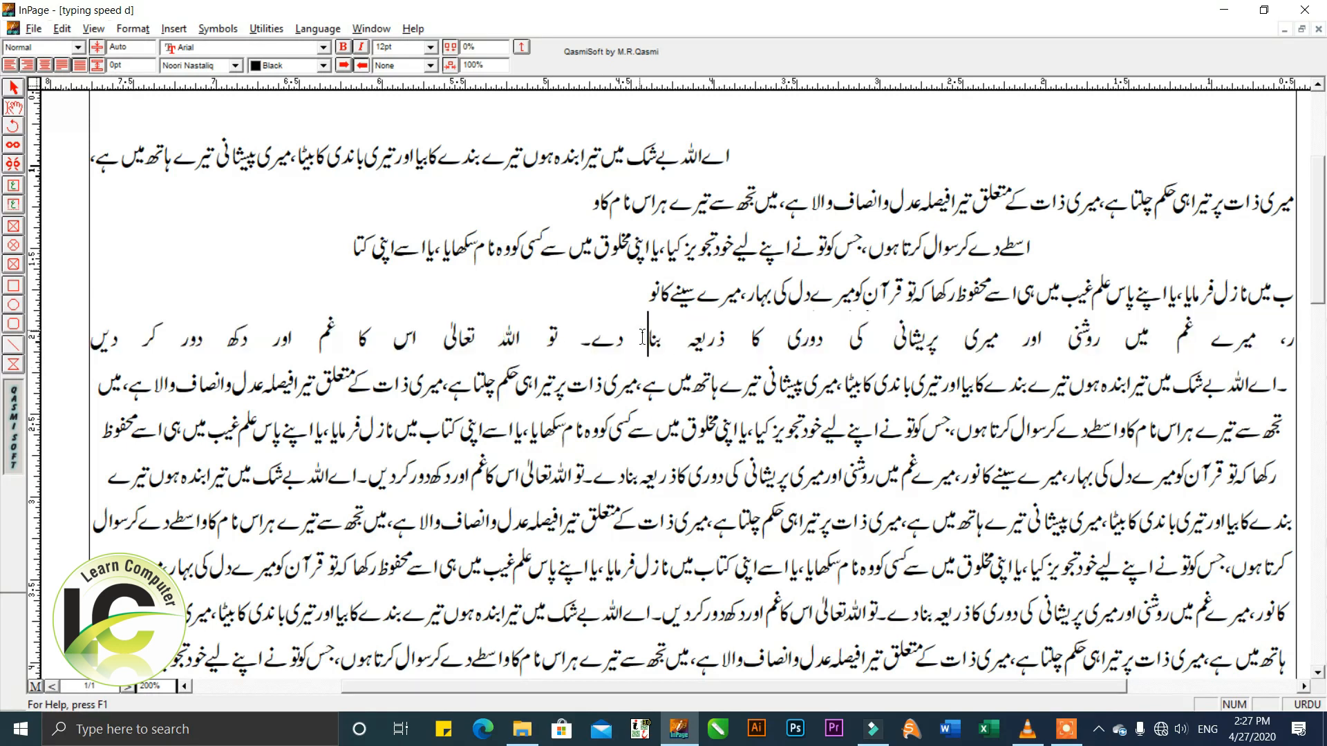
key("Return")
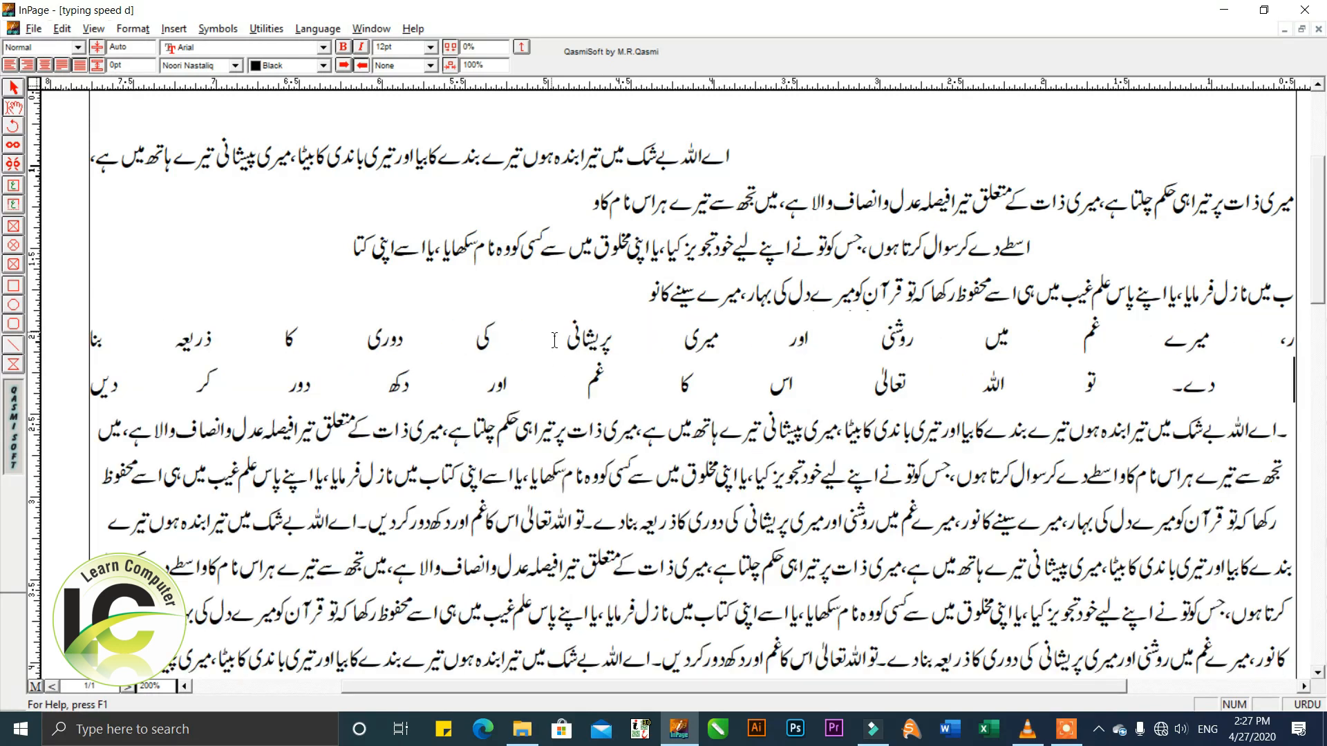
Try a 4-inch beginning indent on the two forced-justified lines.
left_click_drag(598, 339, 612, 386)
key("ctrl+m")
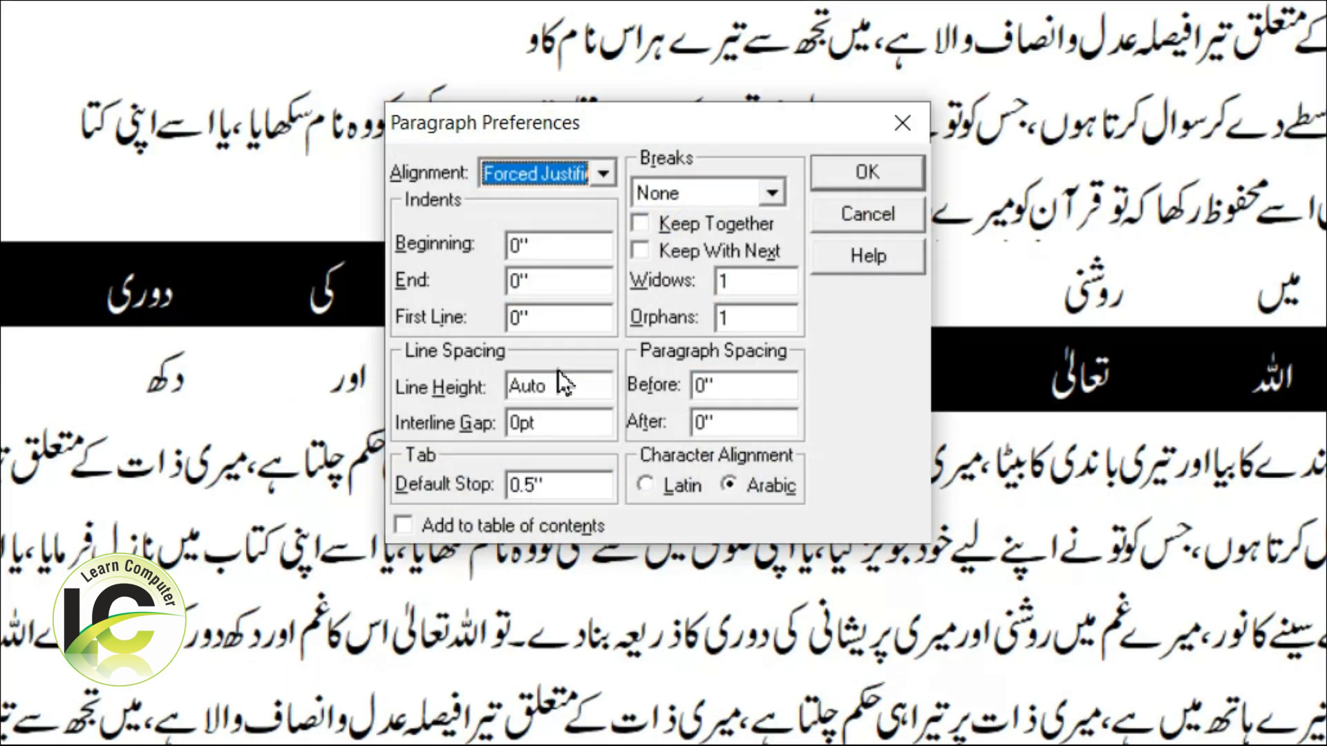
left_click(563, 280)
key("shift+Tab")
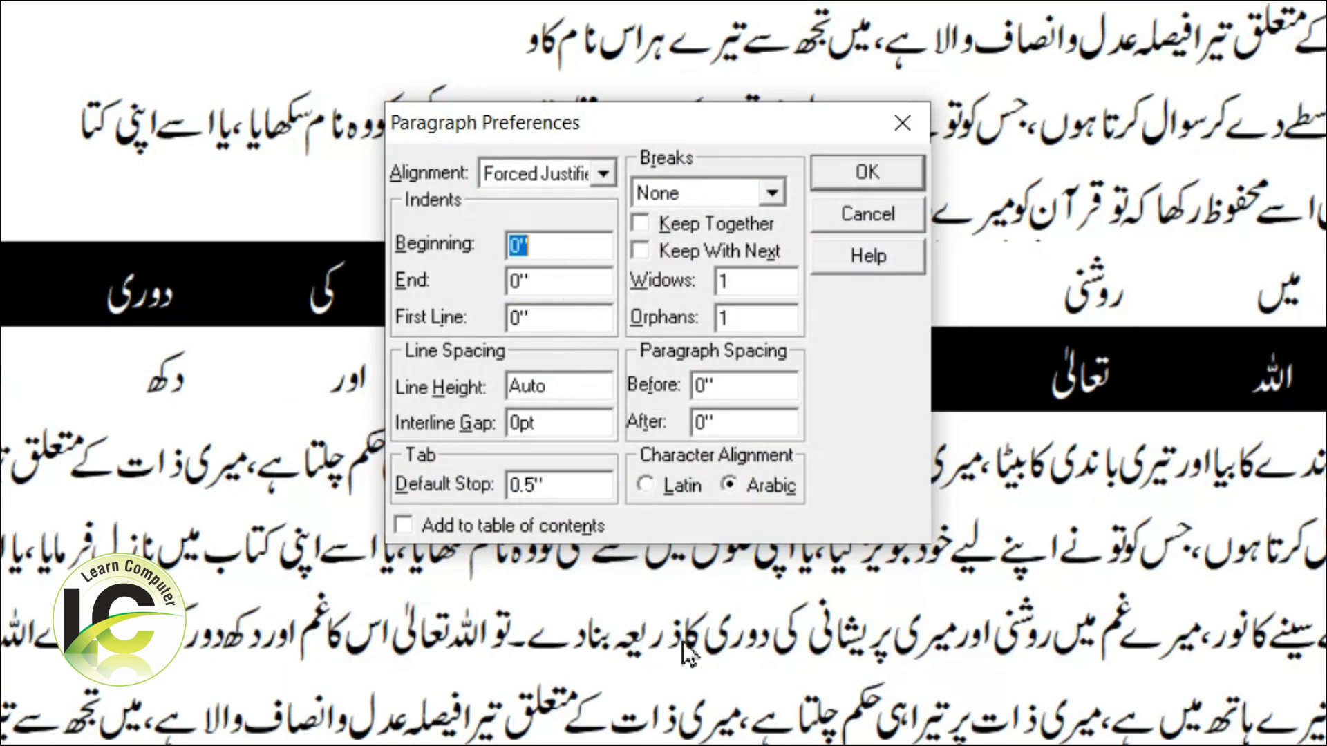
type("4")
key("Tab")
type("4")
key("Return")
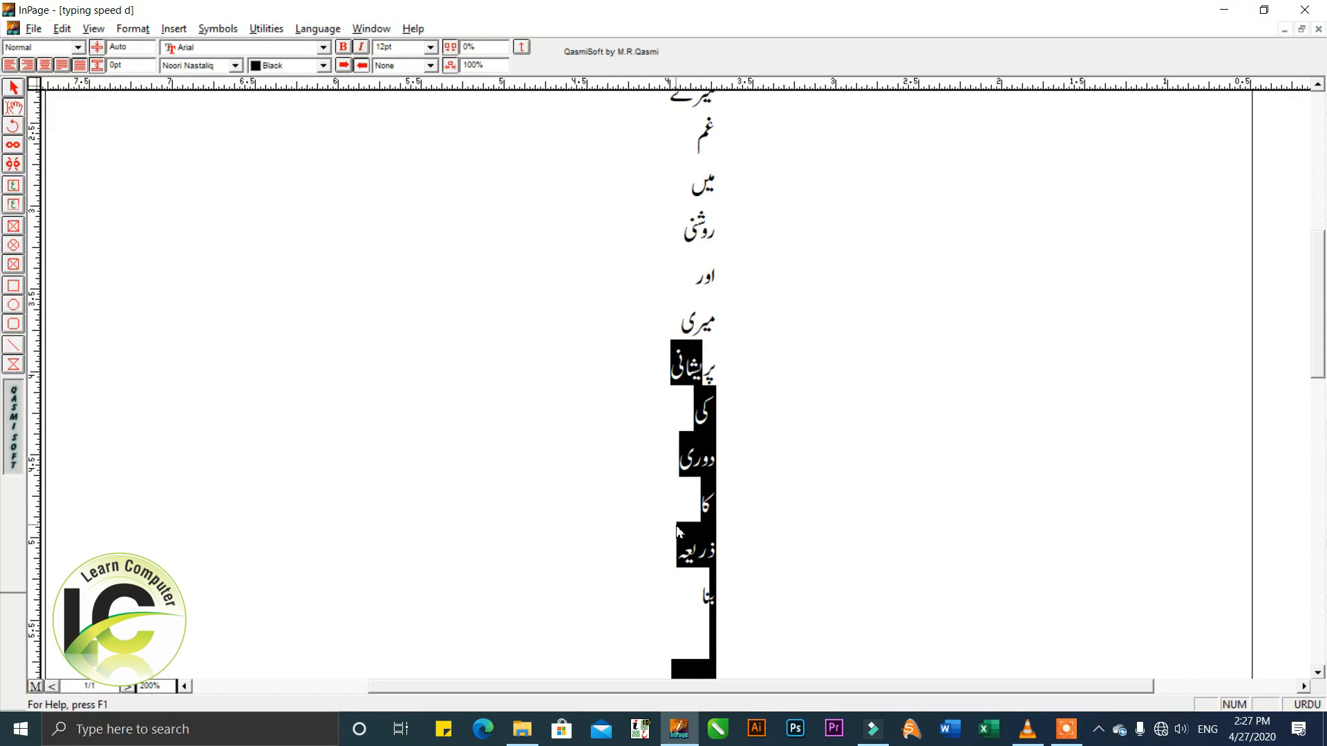
Set the beginning and end indents of the two forced-justified lines to 3 inches.
key("ctrl+m")
key("Tab")
type("3")
key("Tab")
type("3")
key("Return")
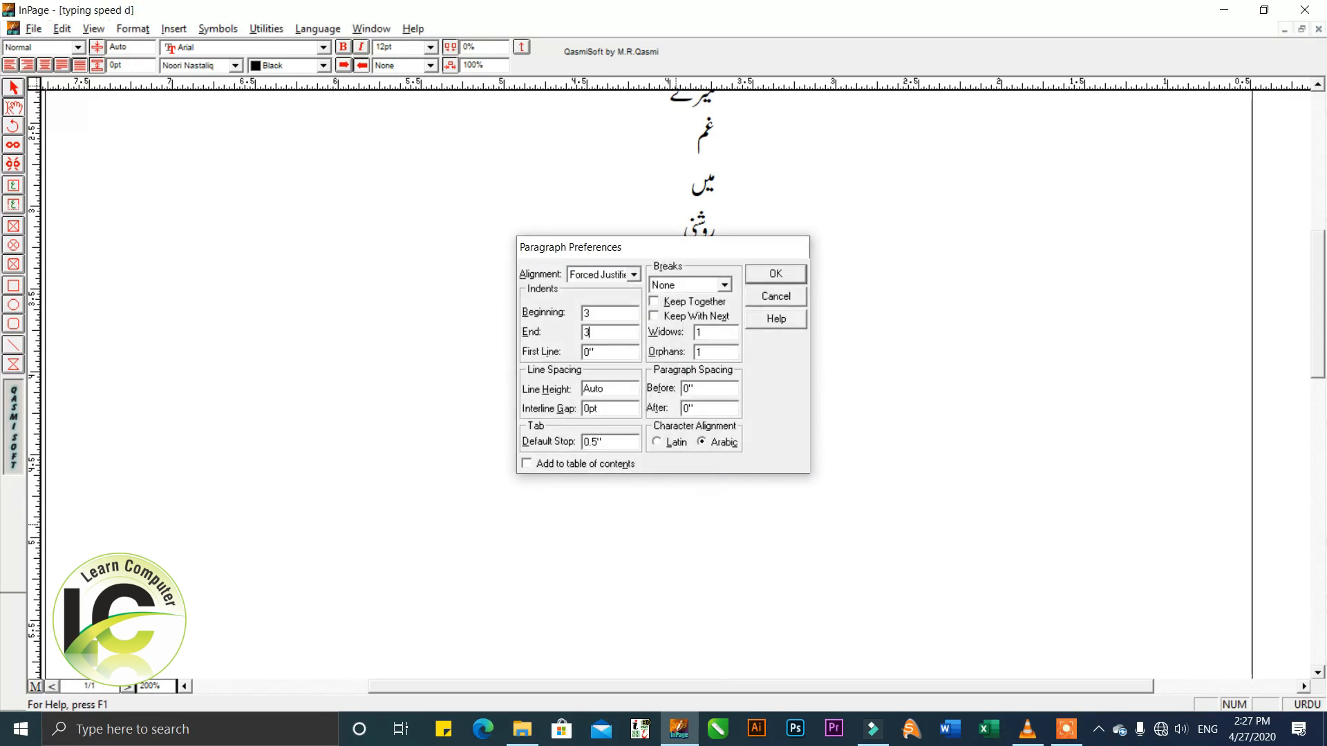
left_click(698, 511)
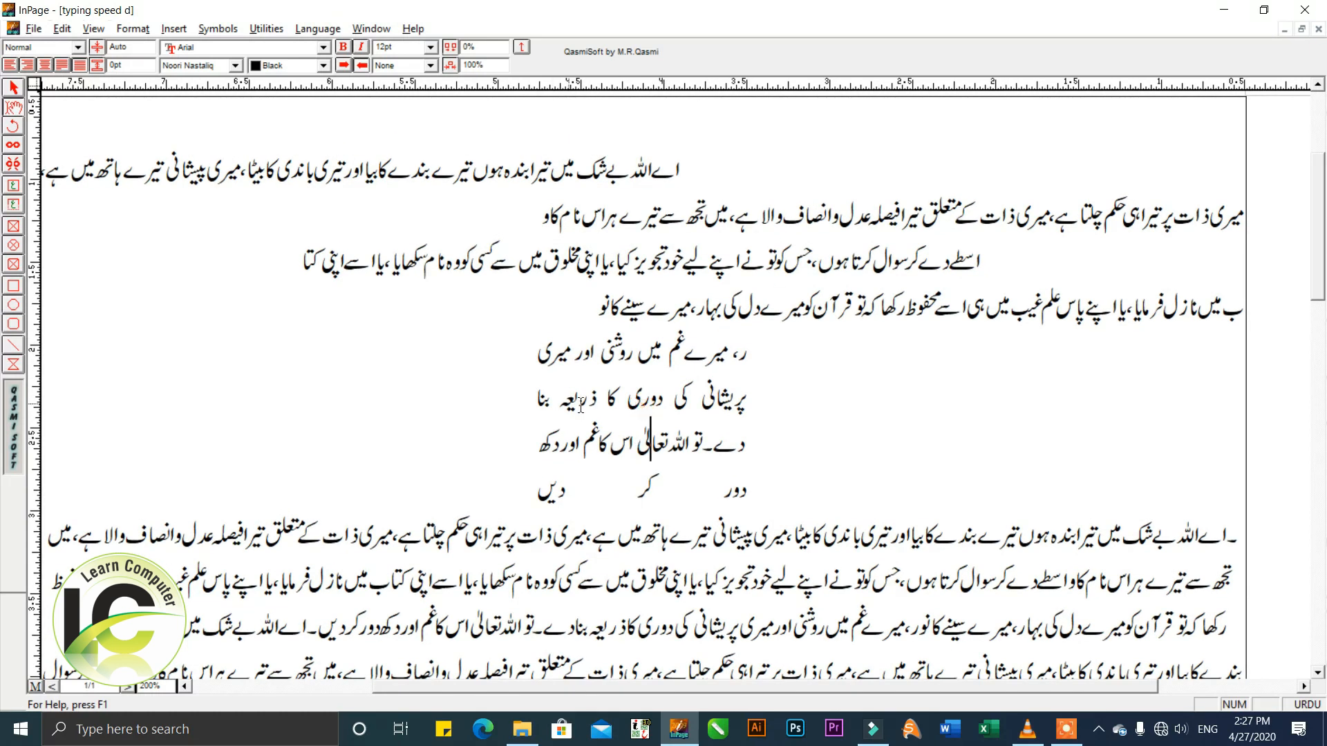
Set the beginning and end indents of the two forced-justified lines to 2.5 inches.
left_click_drag(619, 390, 622, 442)
key("ctrl+m")
type("3")
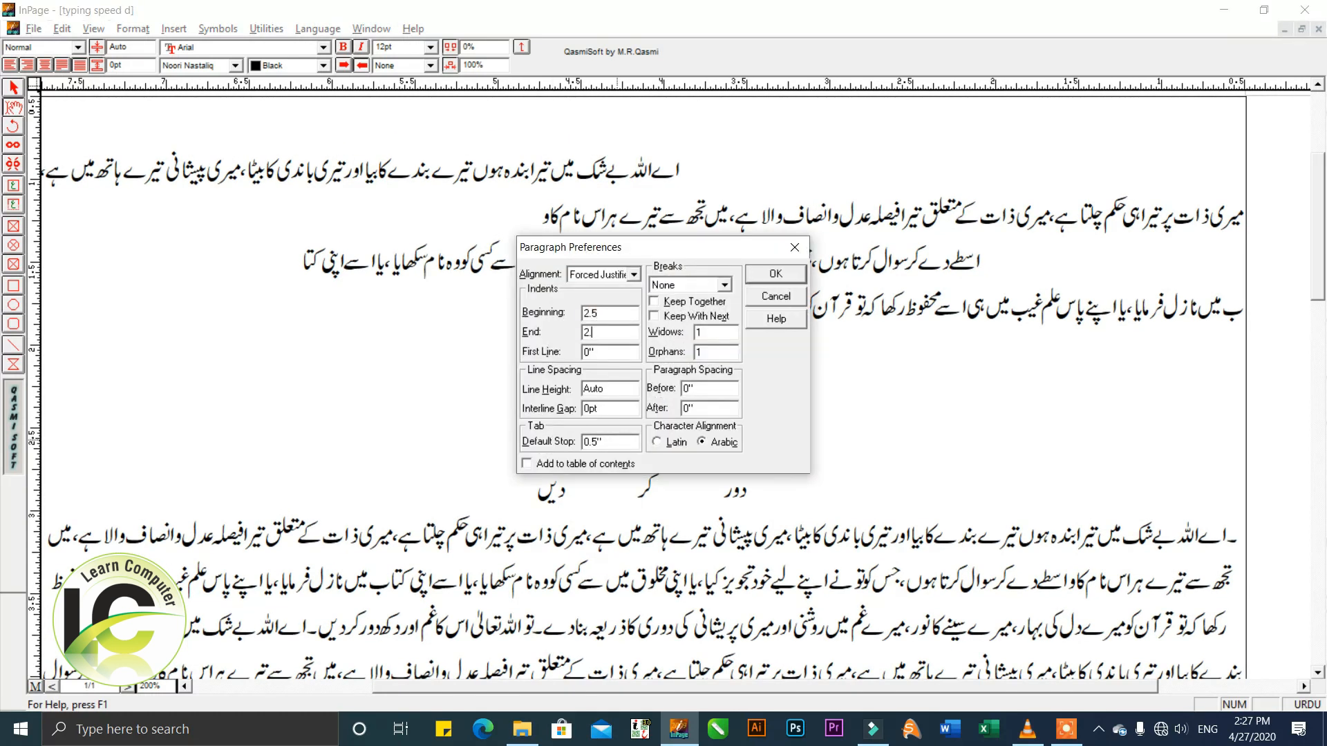
key("Return")
left_click(616, 349)
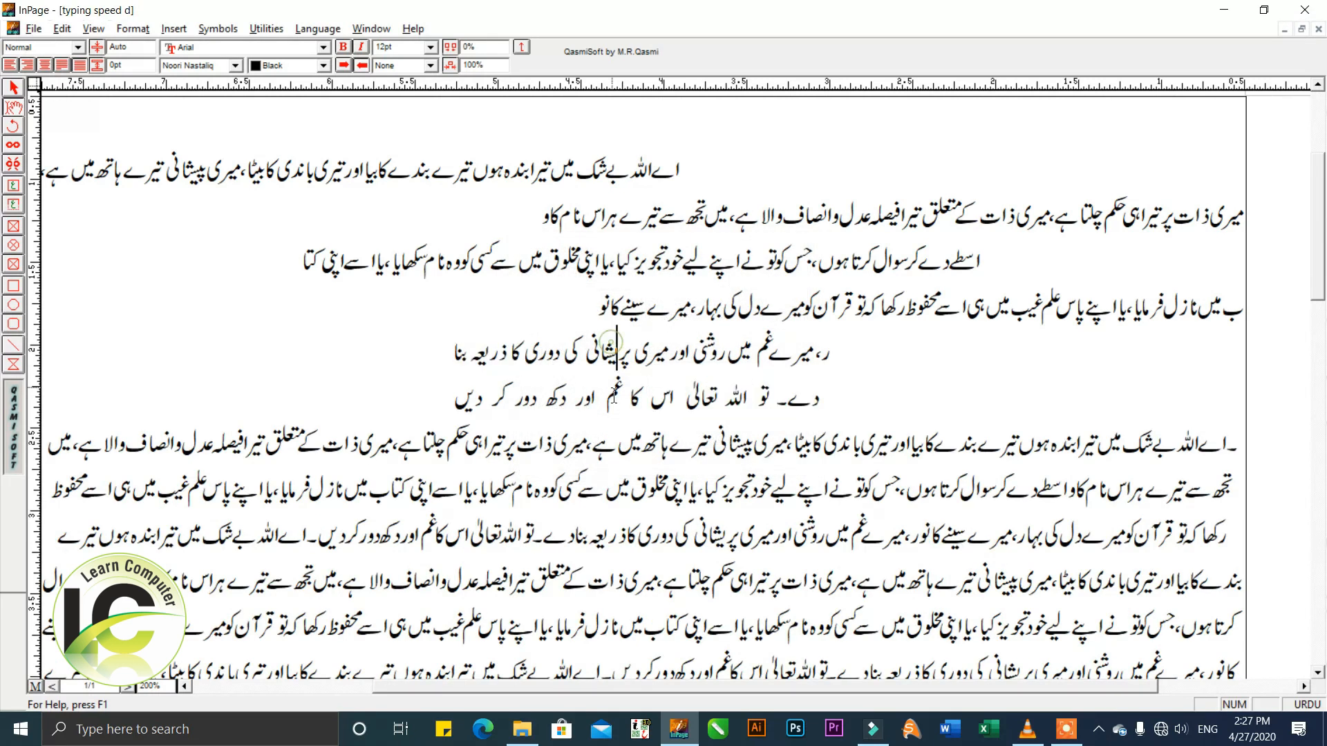
Try center alignment on the two indented lines and restore their forced justification.
scroll(614, 392, "up", 1)
left_click(596, 457)
key("shift+Up")
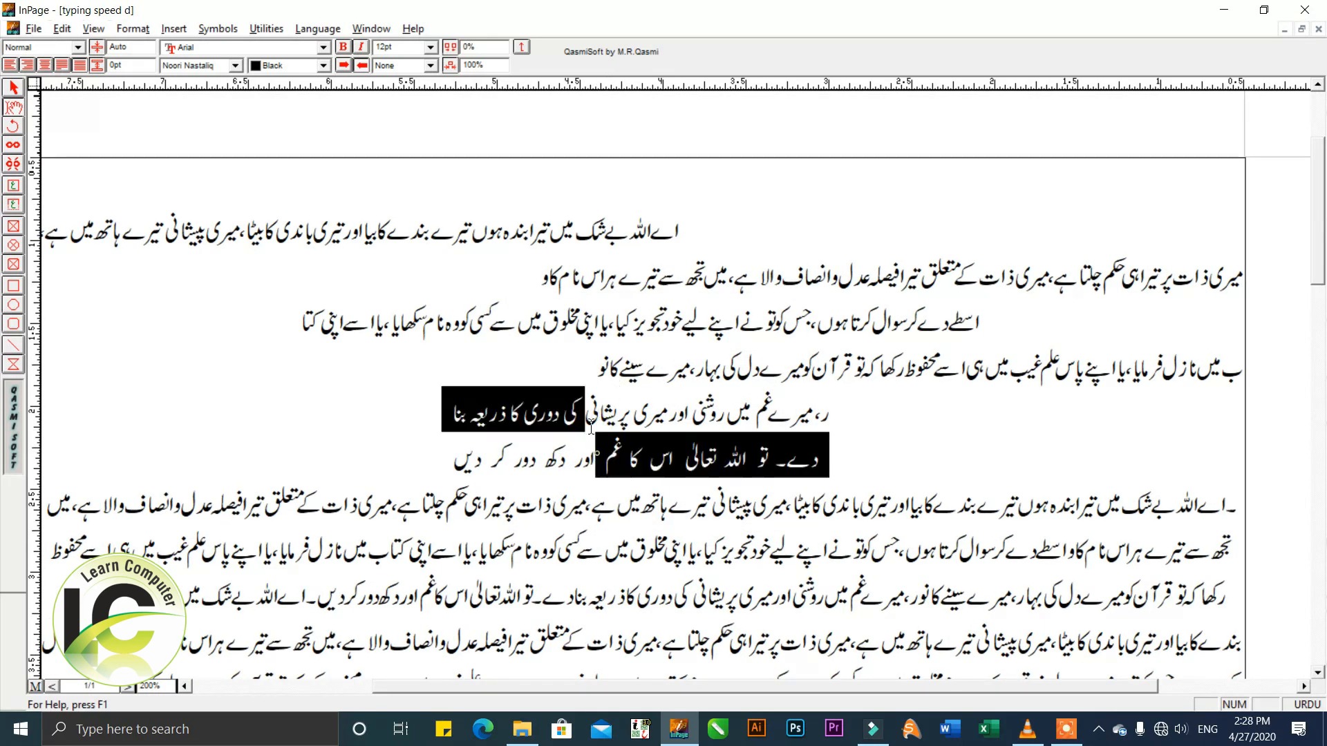
left_click(60, 66)
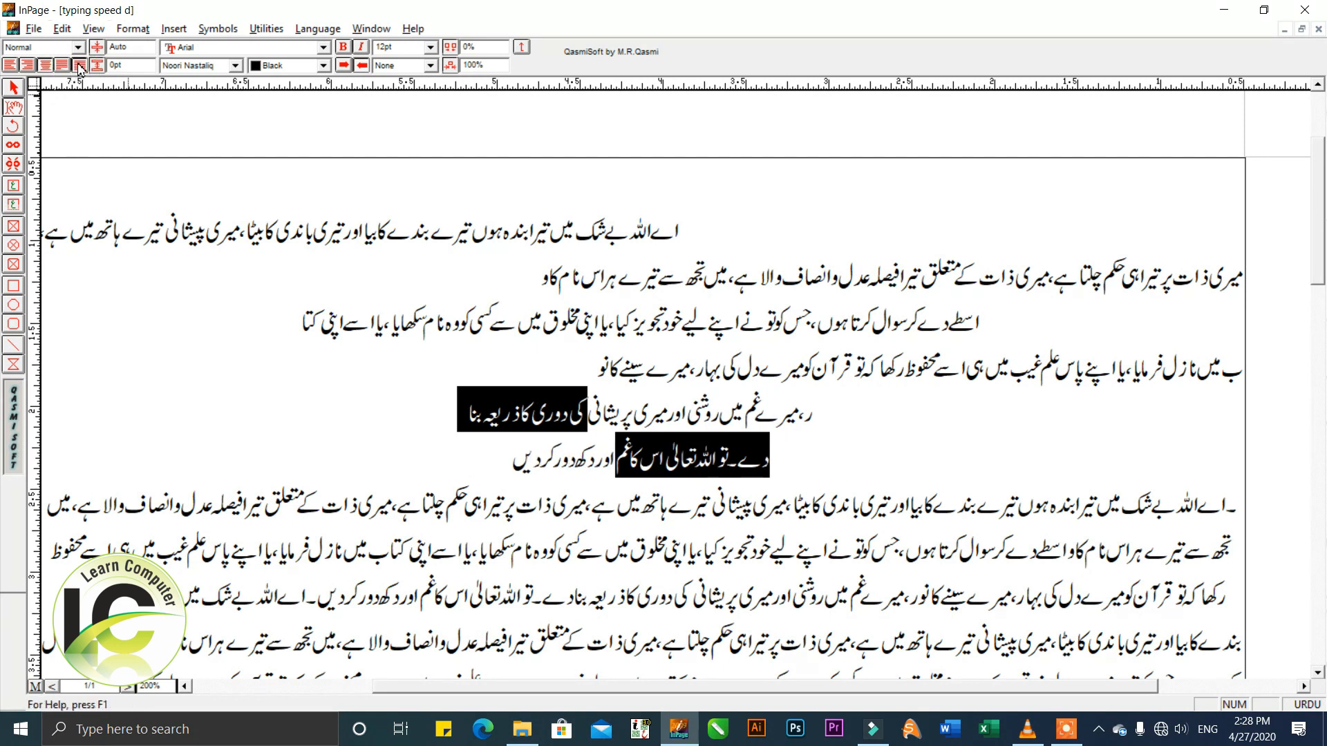
left_click(81, 65)
left_click(665, 437)
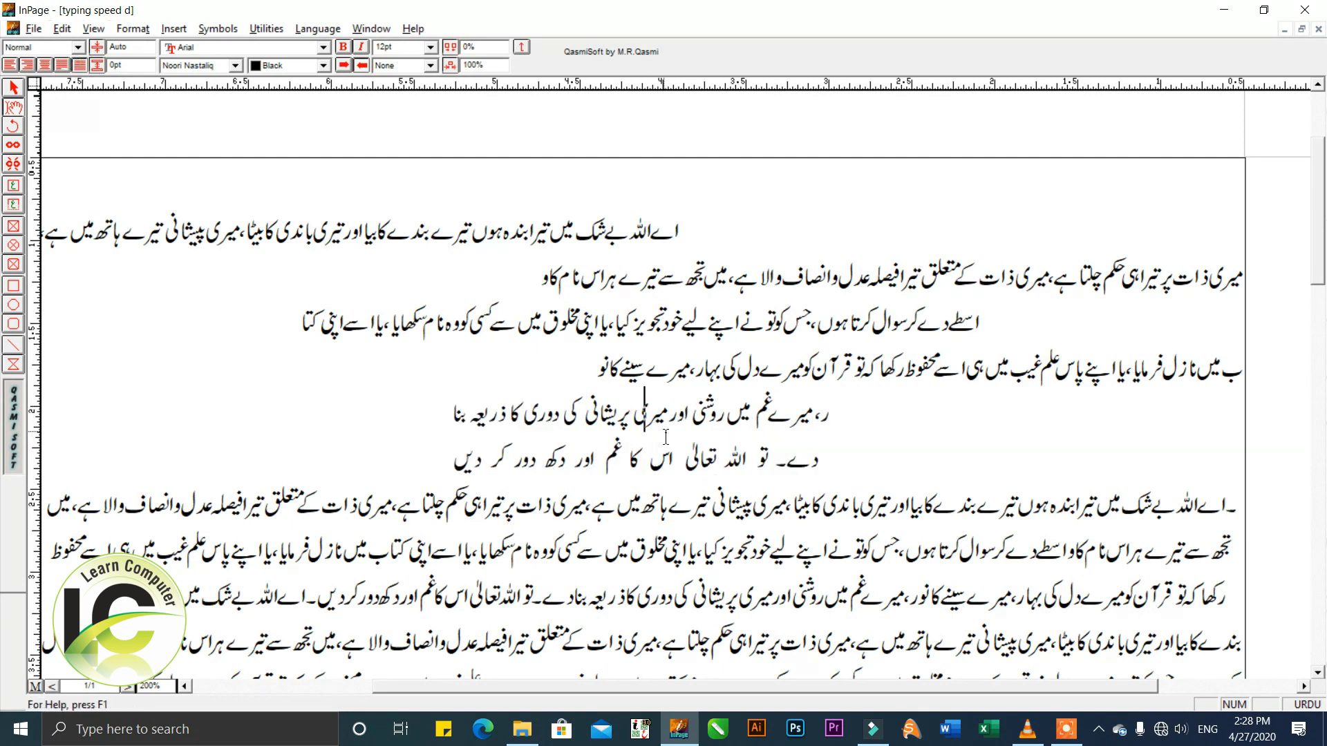
Delete the short demonstration lines and the leftover line break above the long Urdu paragraph.
left_click(705, 359)
left_click_drag(751, 367, 775, 138)
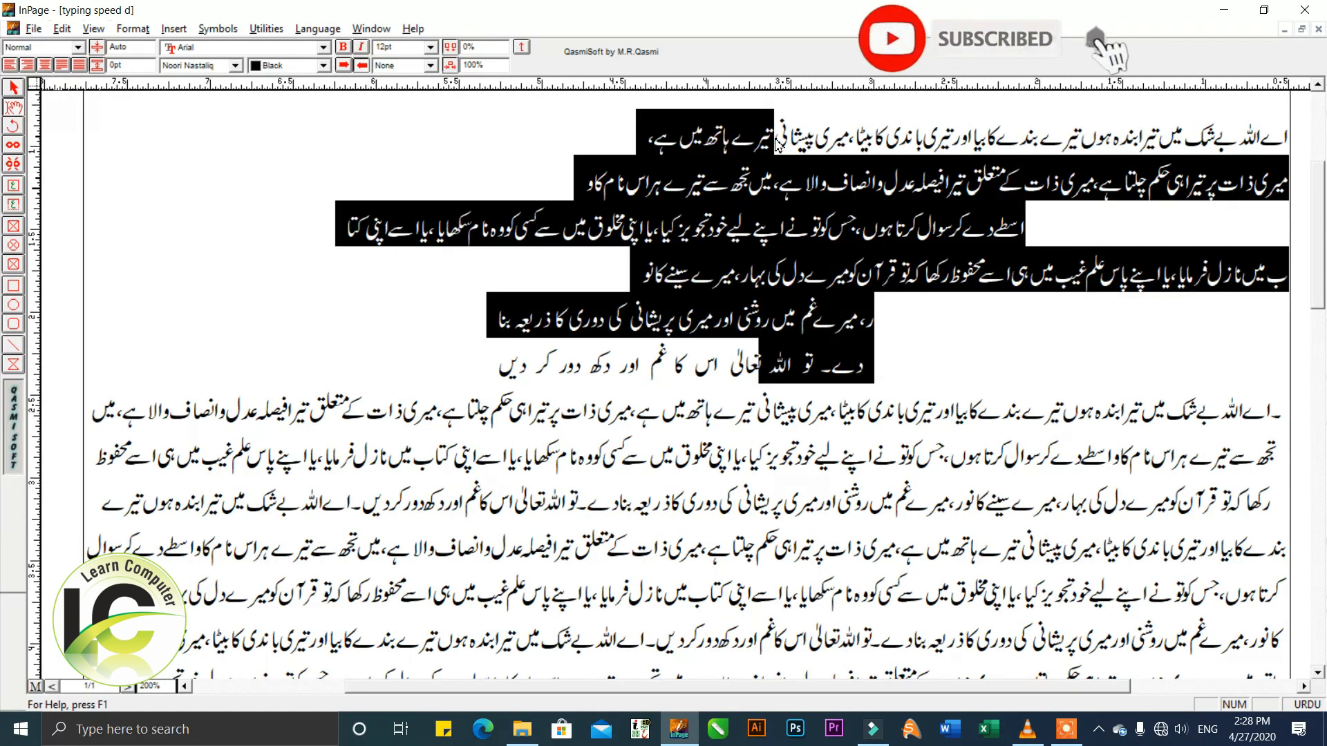
left_click(812, 307)
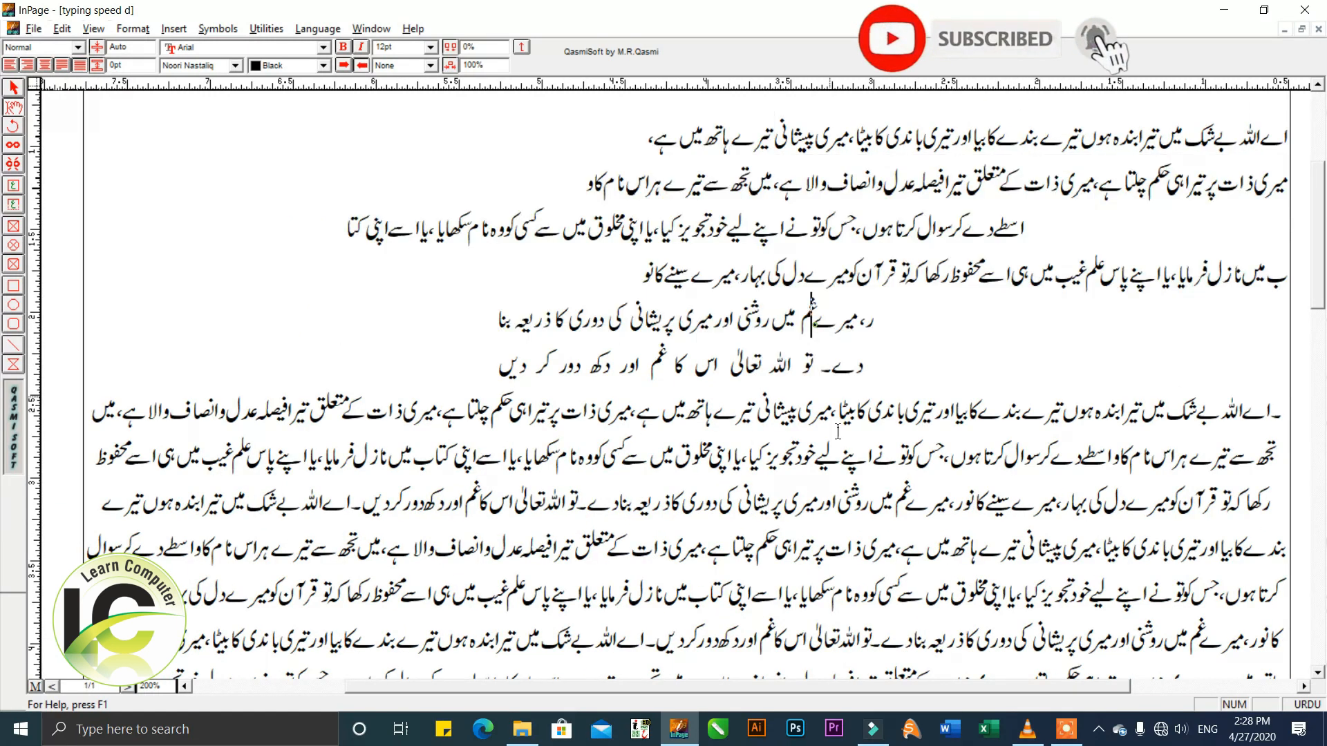
left_click_drag(496, 366, 1288, 137)
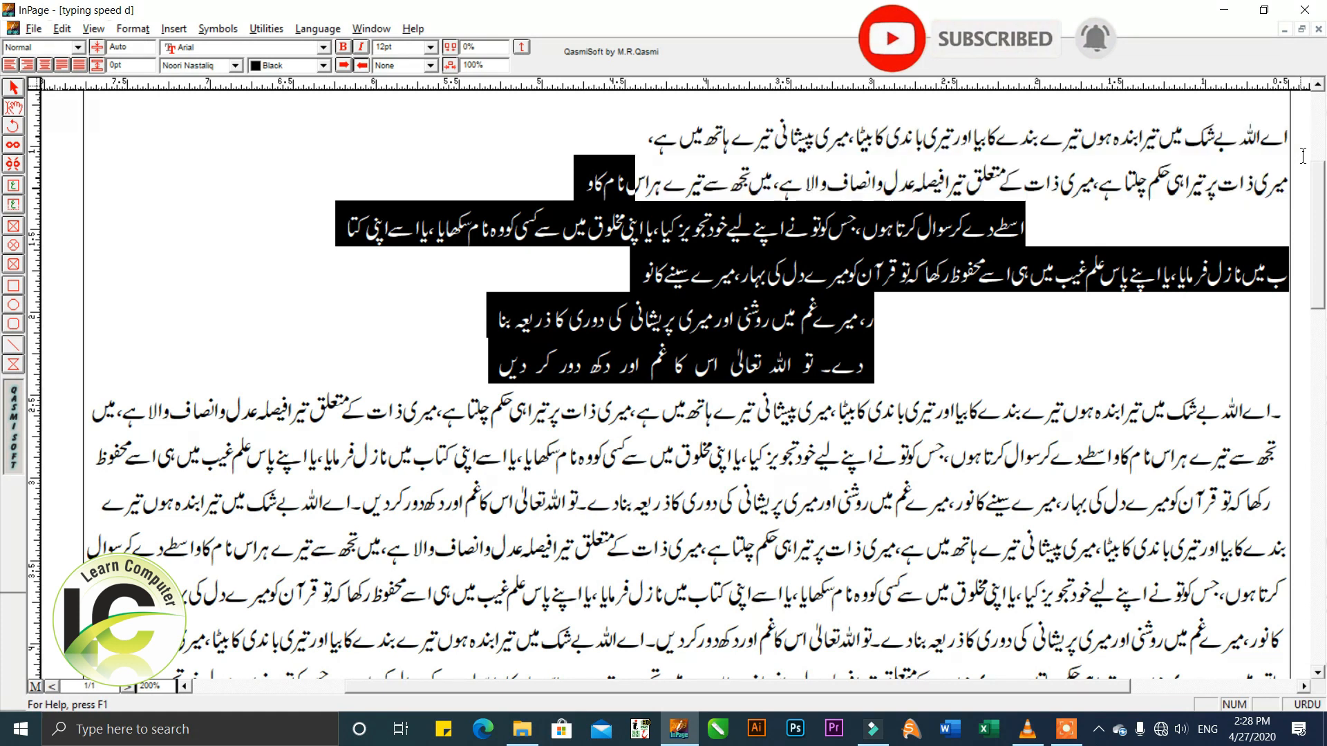
key("Delete")
left_click(1283, 199)
key("Delete")
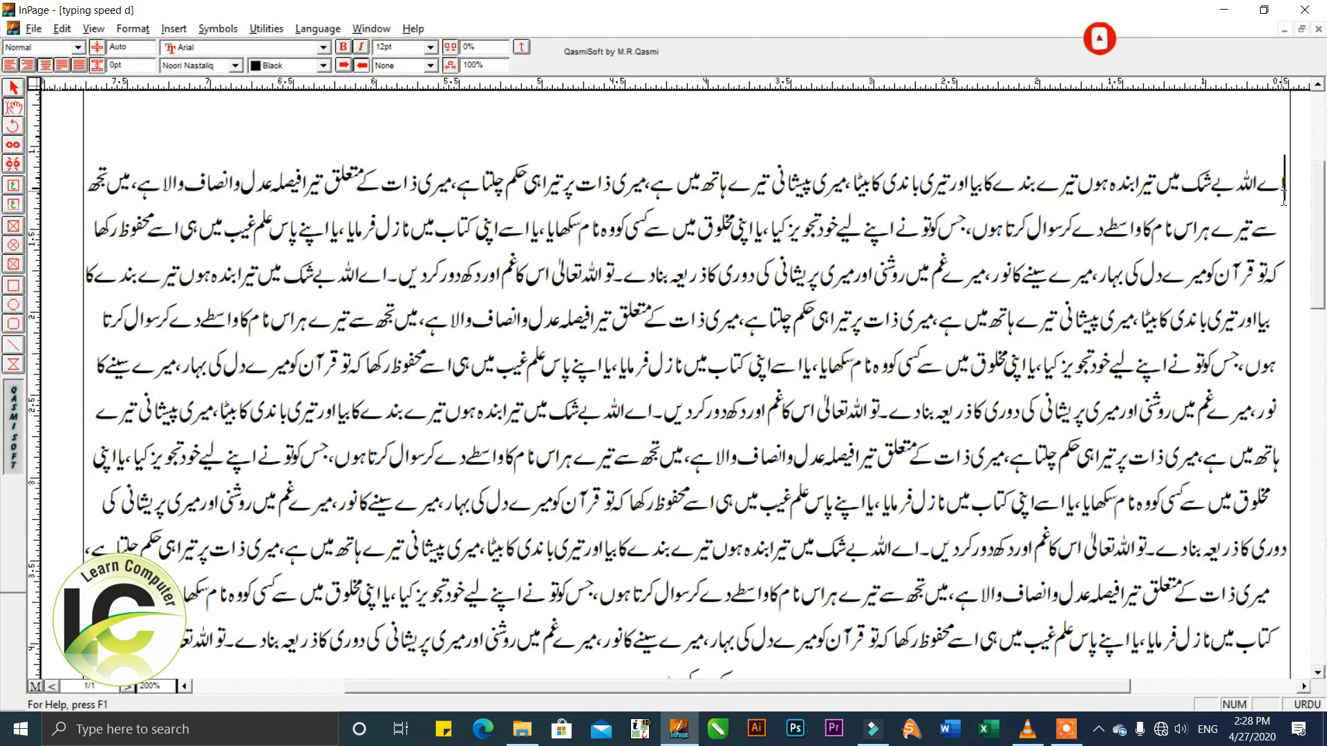
Justify the long Urdu paragraph and indent its first line with a tab.
left_click(1015, 315)
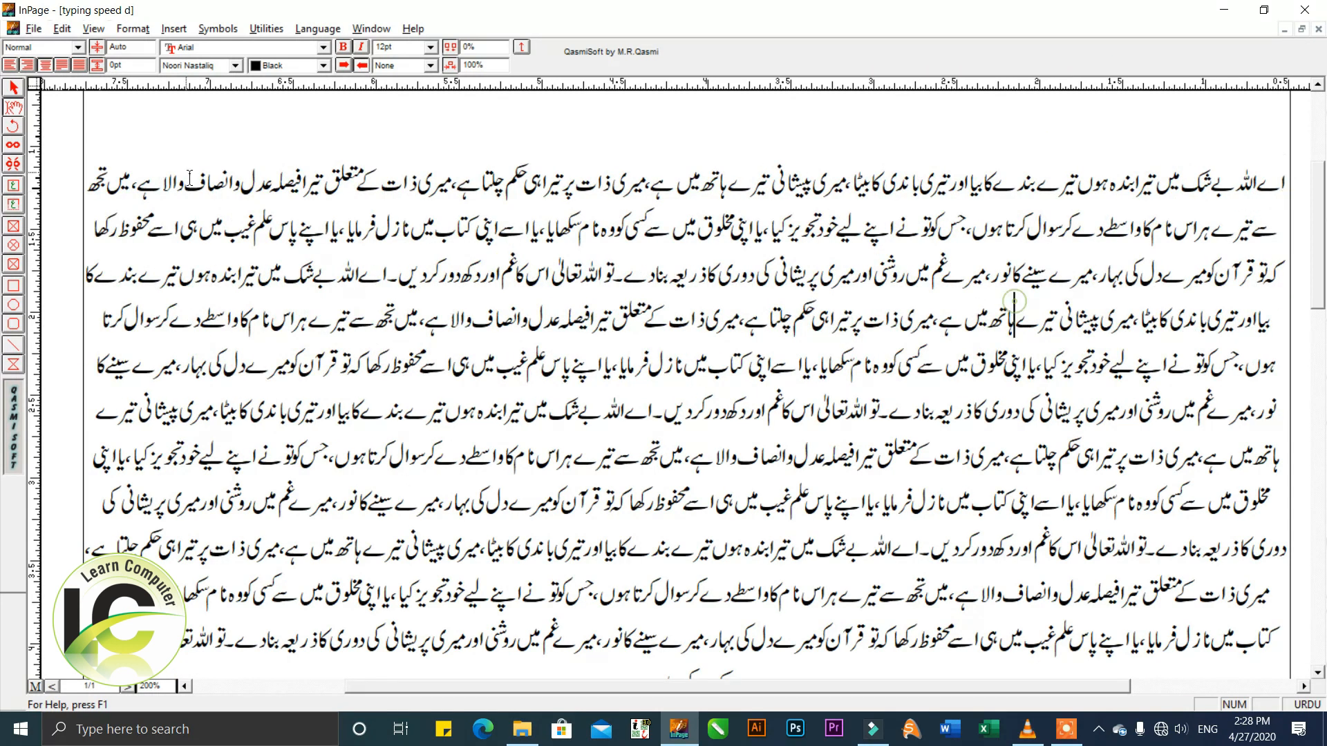
left_click(62, 66)
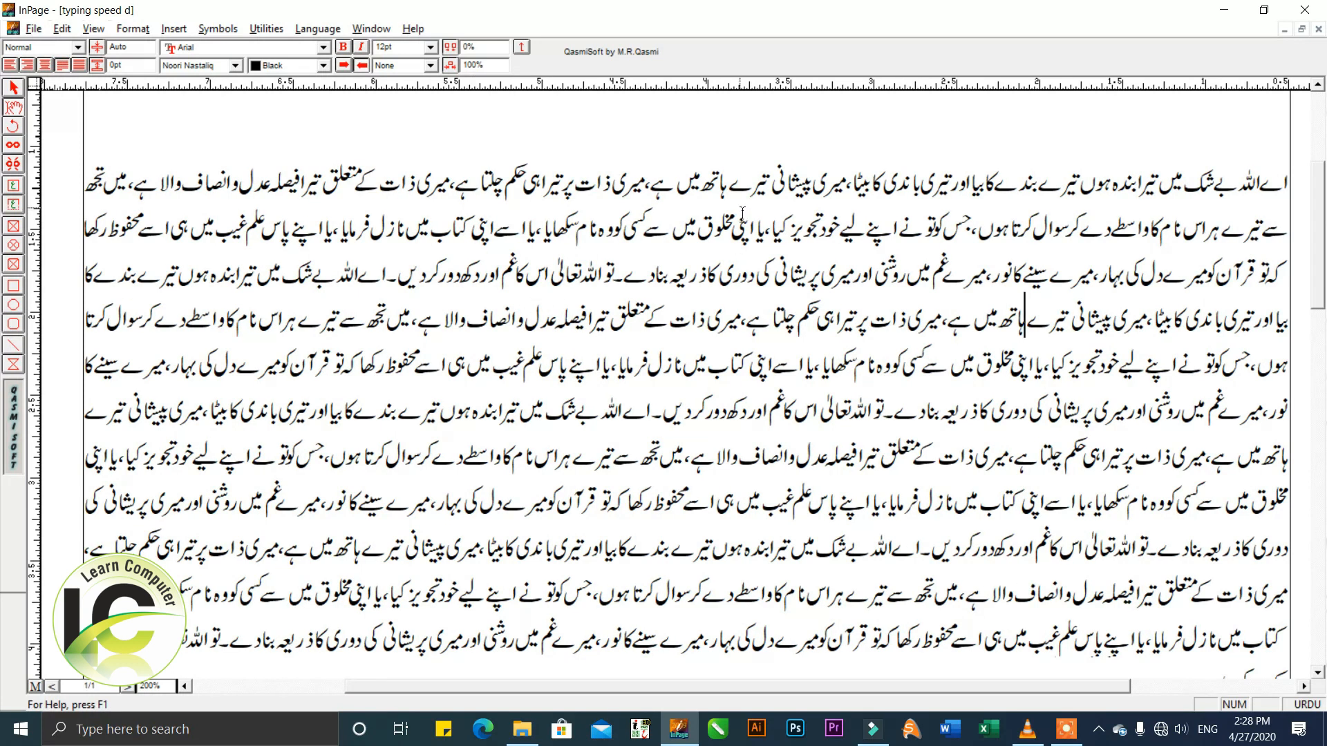
key("ctrl+Up")
key("ctrl+Up")
key("ctrl+Down")
key("Tab")
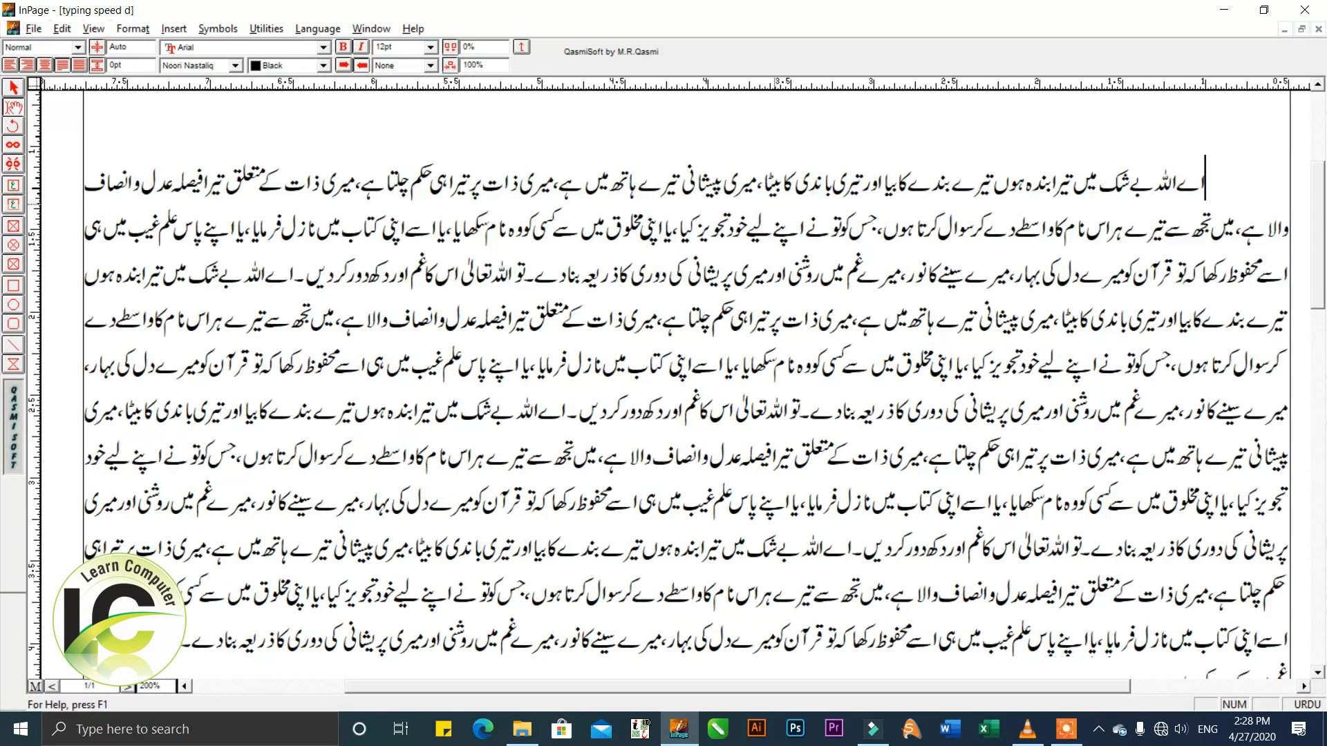
Remove the indent spacing in front of the paragraph's first line.
key("BackSpace")
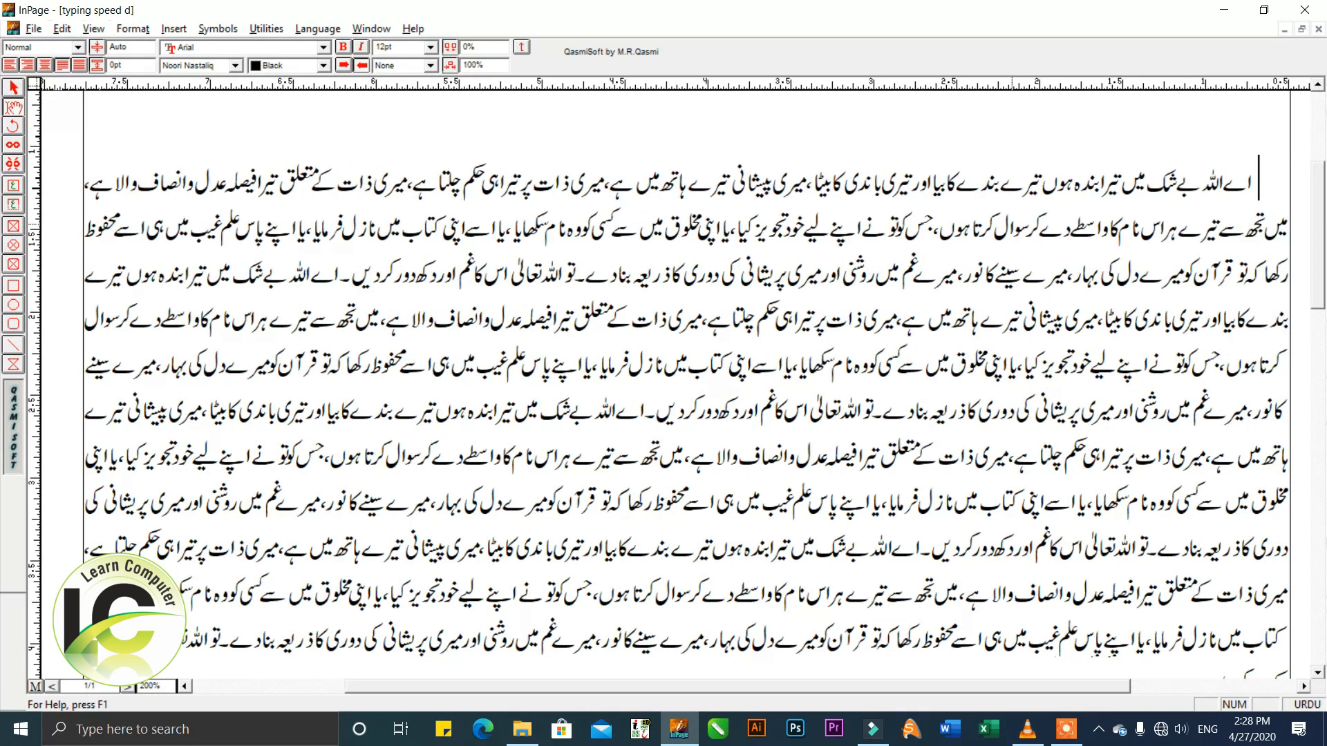
key("BackSpace")
key("BackSpace")
key("BackSpace")
key("BackSpace")
key("BackSpace")
key("BackSpace")
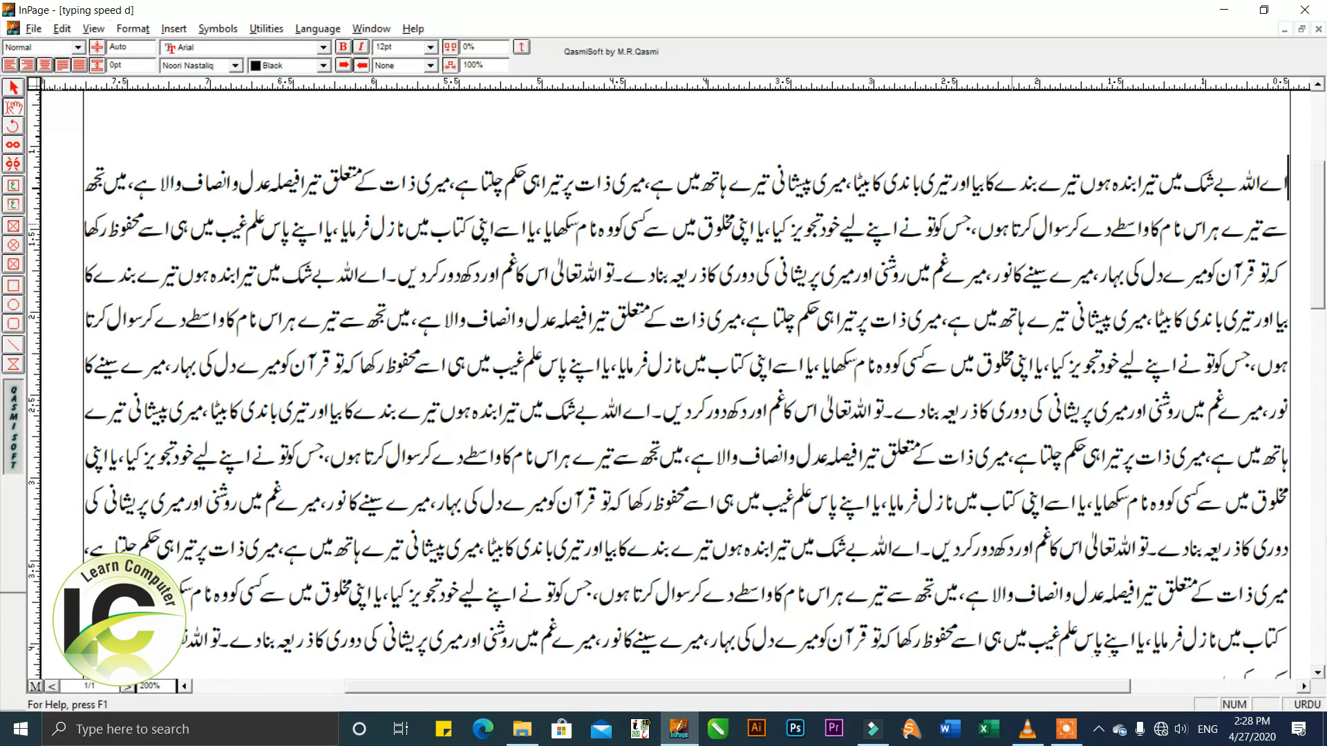
Try repeated tabs before the paragraph's first line and reduce them to a single tab indent.
key("Tab")
key("Tab")
key("Tab")
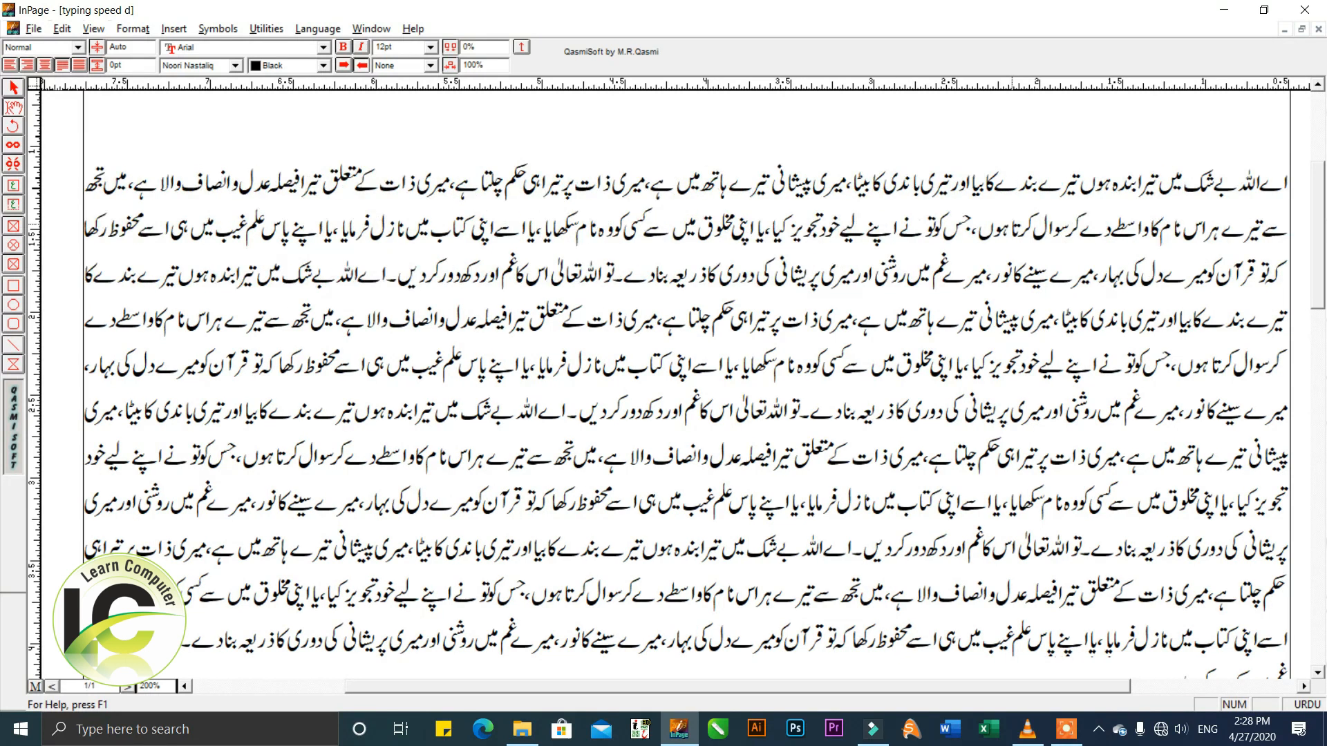
key("Tab")
key("BackSpace")
key("BackSpace")
key("BackSpace")
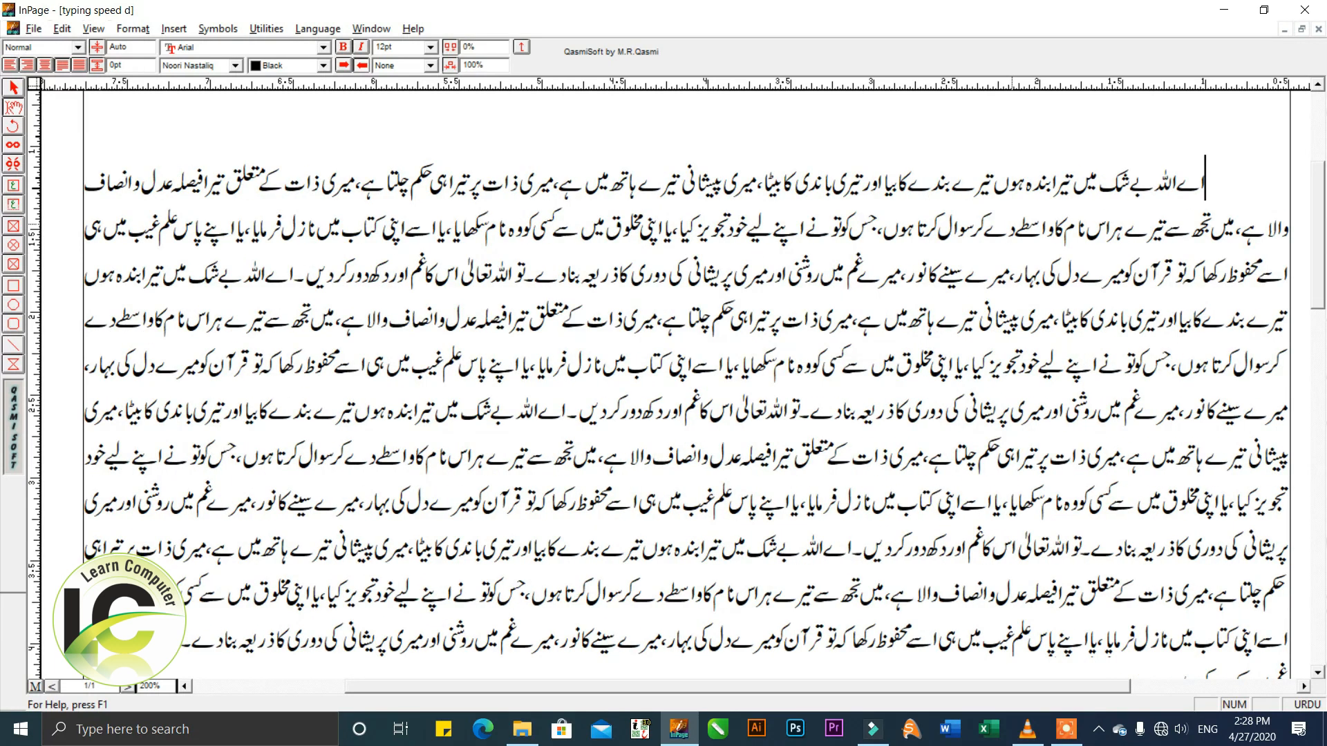
key("BackSpace")
key("Tab")
key("ctrl+a")
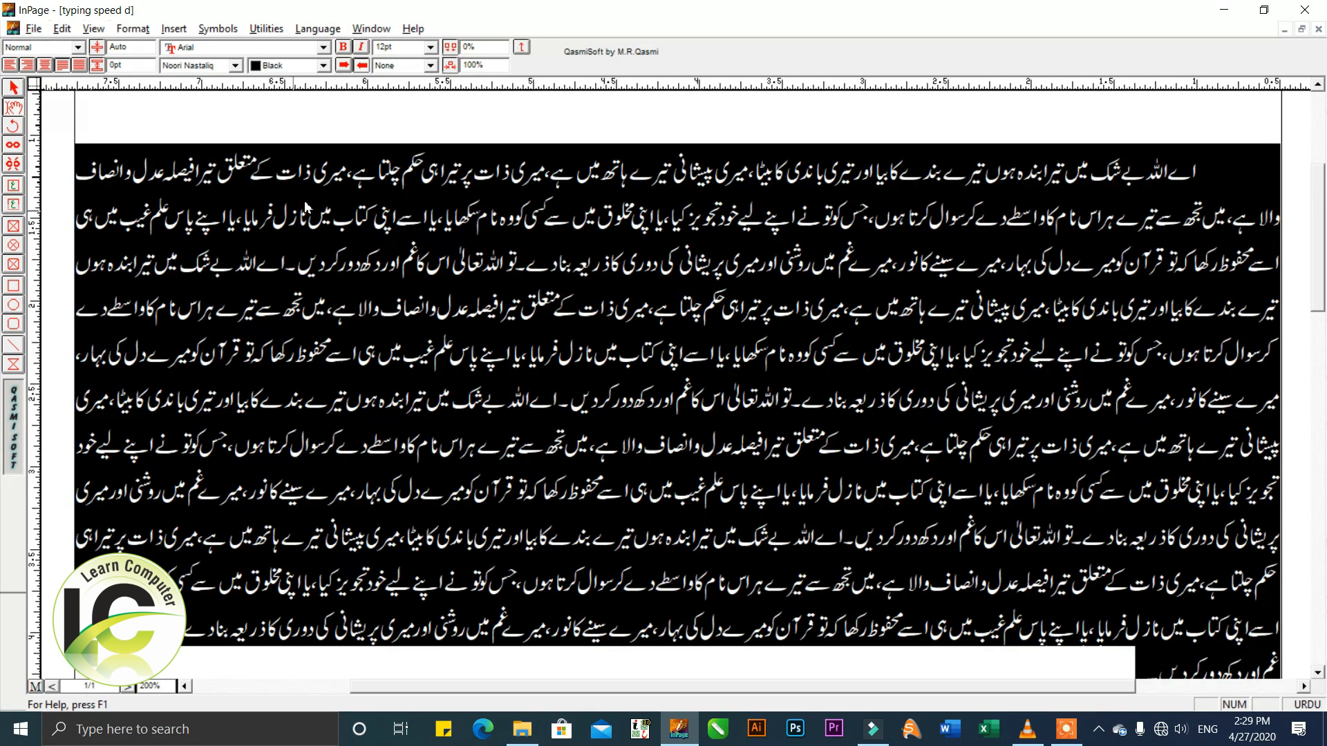
left_click(506, 206)
left_click_drag(584, 280, 584, 366)
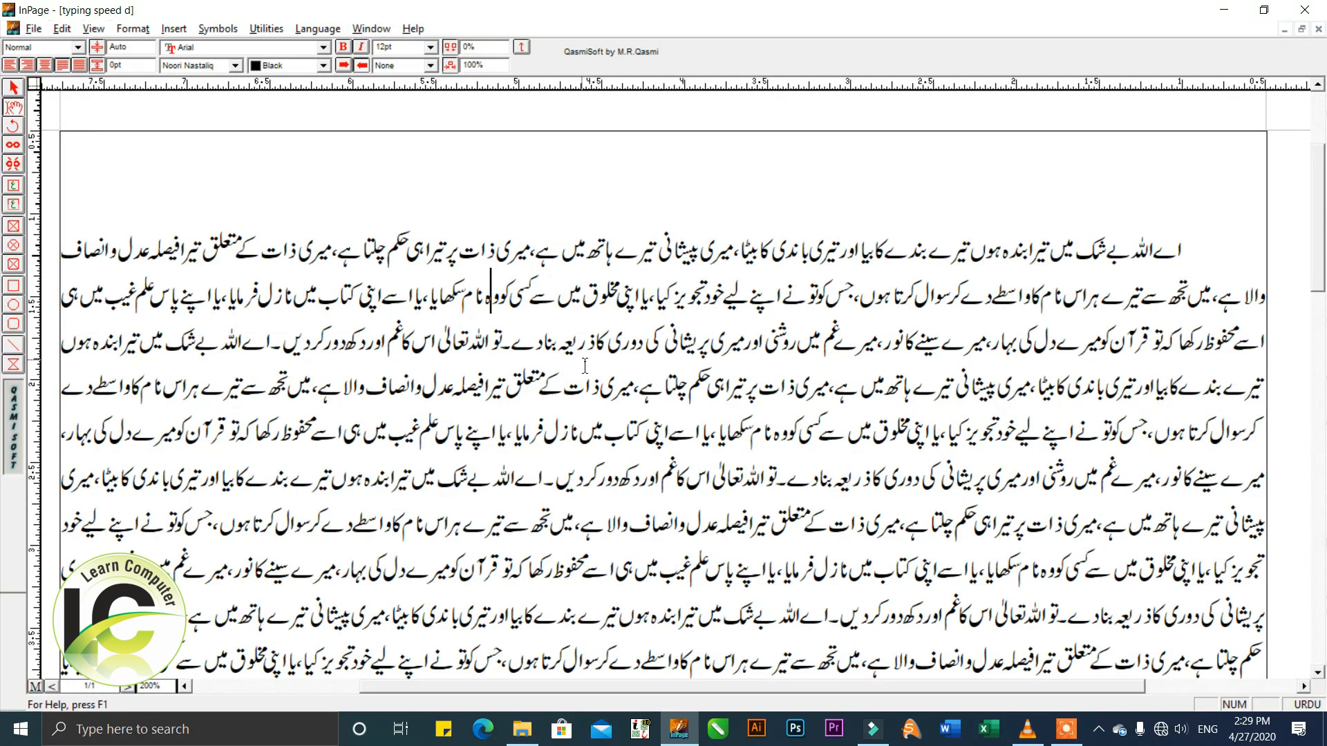
left_click(597, 295)
left_click(585, 283)
left_click(554, 338)
Set the character size of the whole text to 16 pt.
left_click(431, 47)
left_click(420, 48)
triple_click(728, 338)
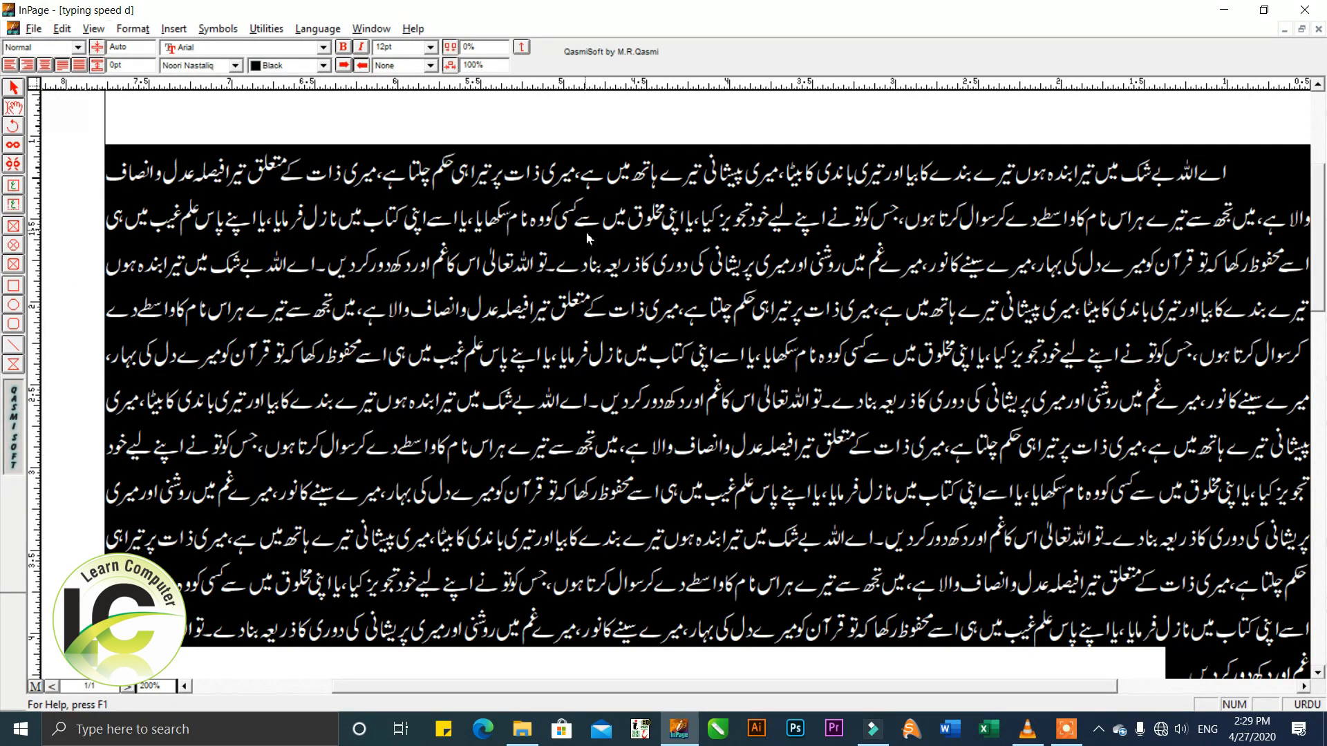
left_click(418, 47)
type("16")
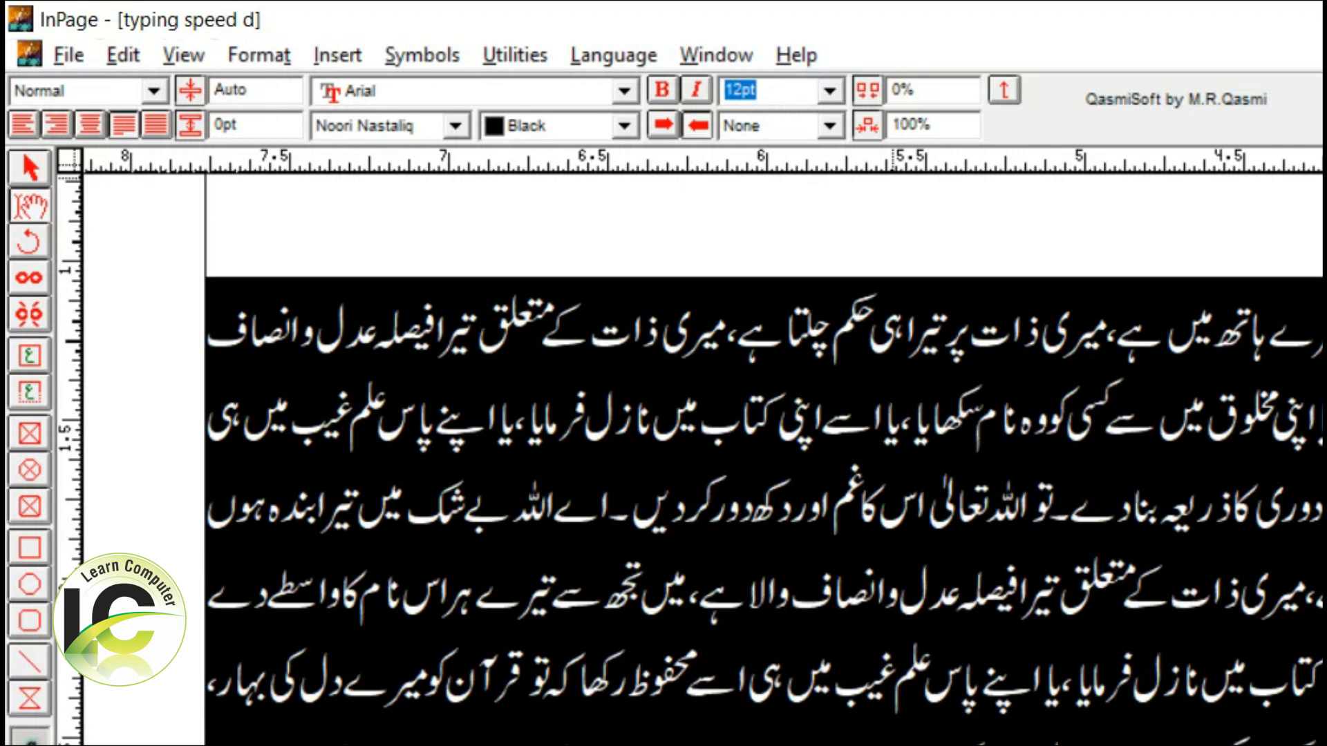
key("Return")
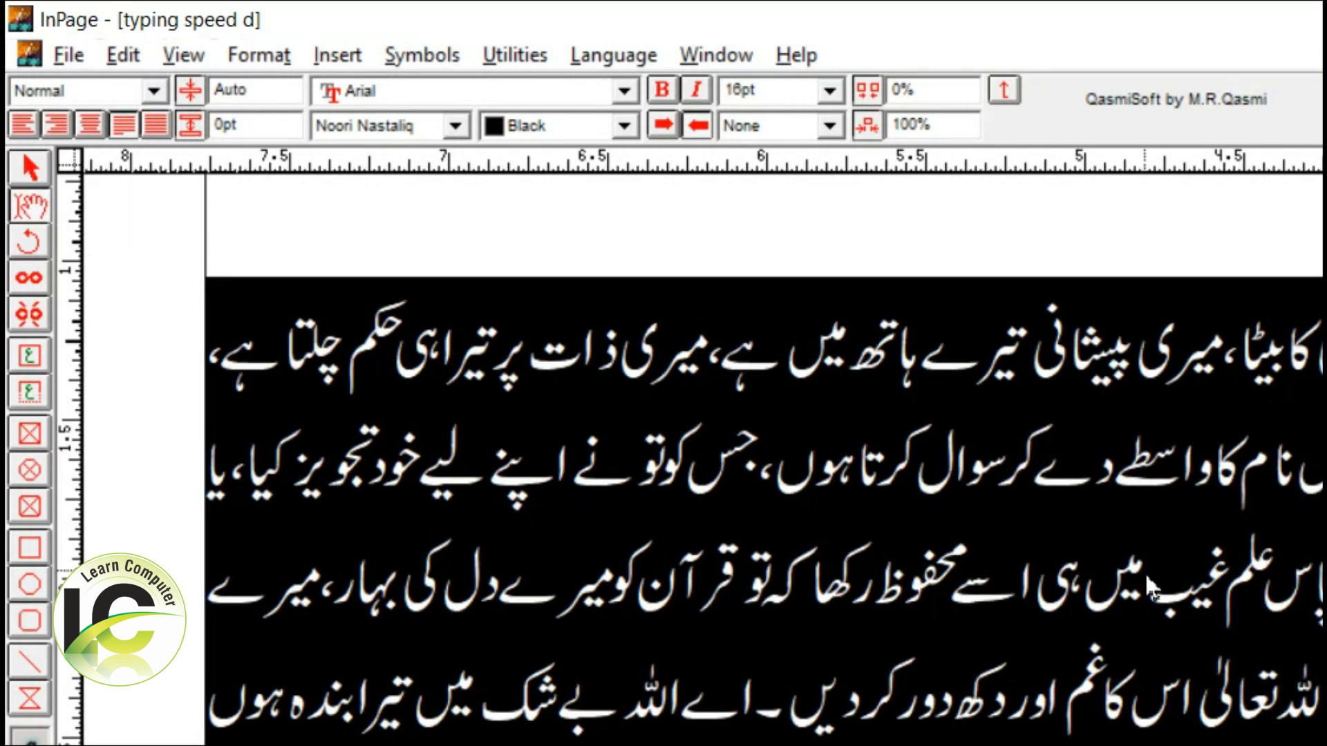
left_click(1144, 572)
scroll(636, 335, "up", 3)
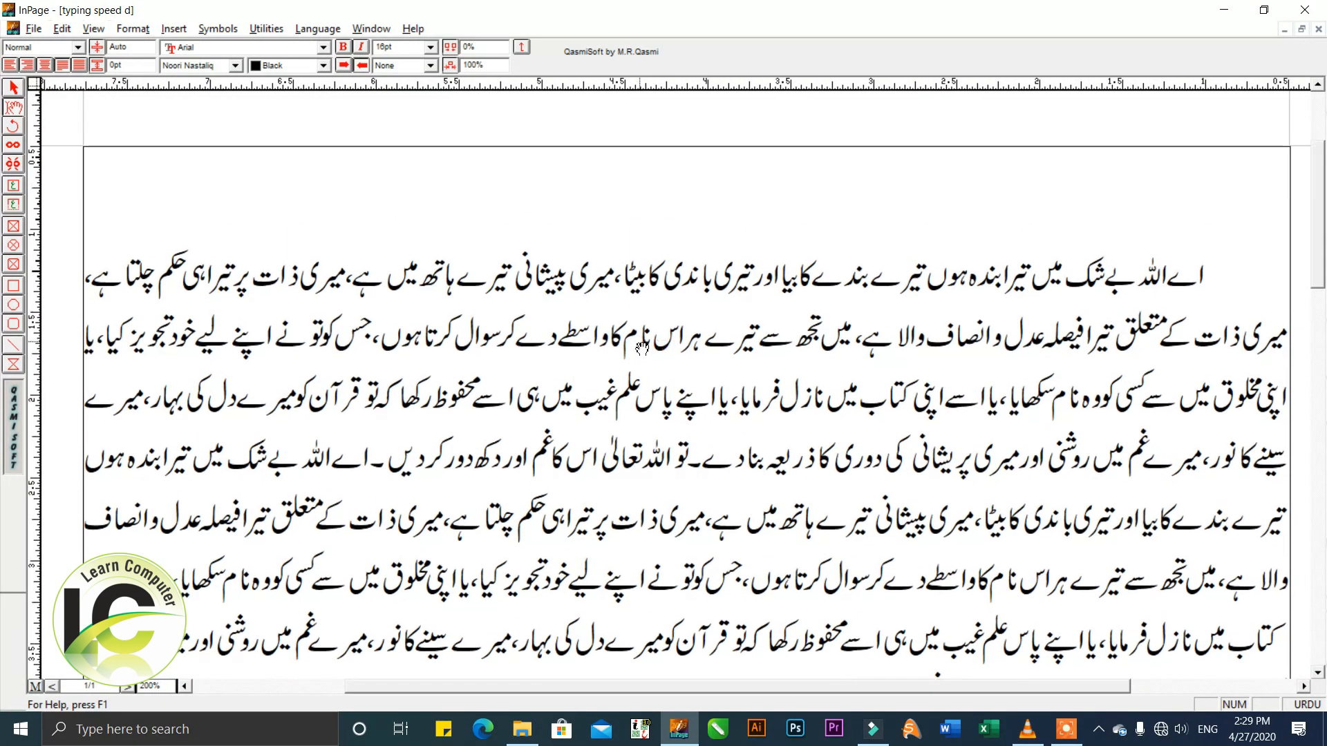
scroll(656, 376, "down", 1)
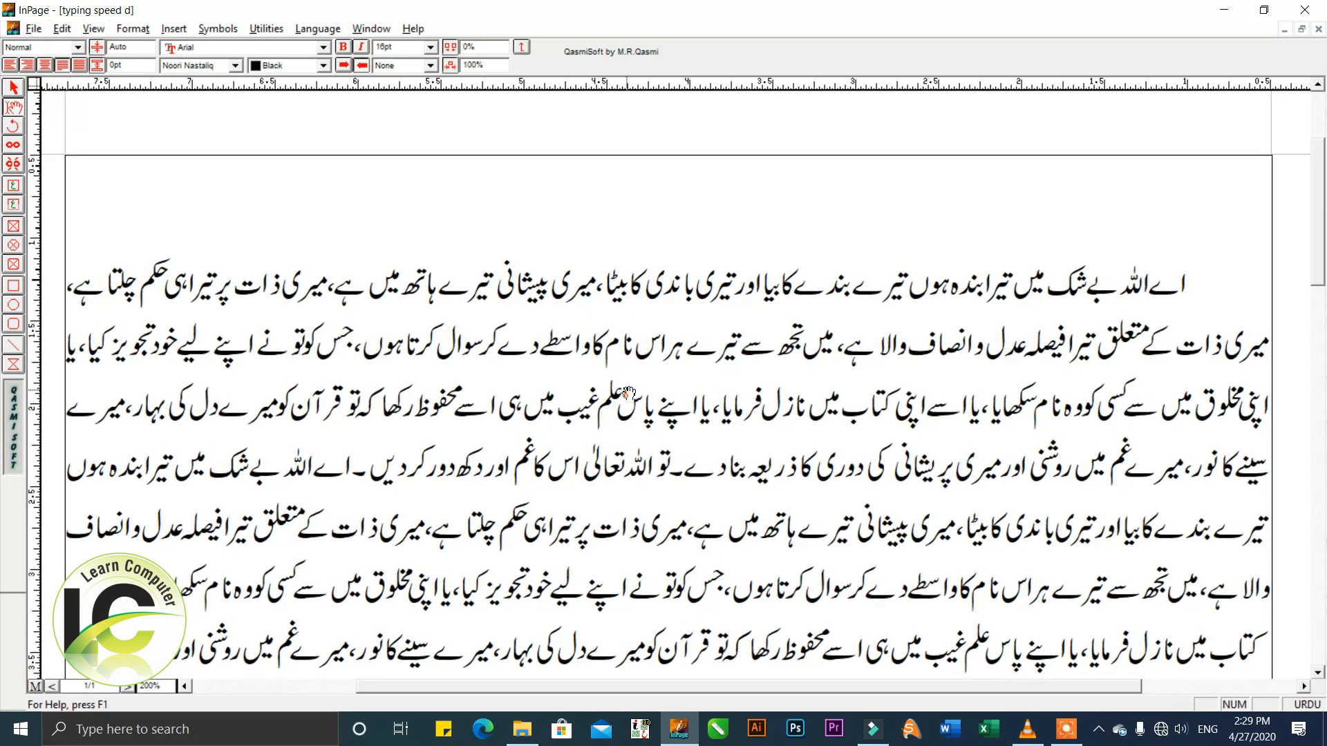
Add the heading "مضمون" on its own line above the paragraph and center it.
left_click(1170, 282)
left_click(1215, 210)
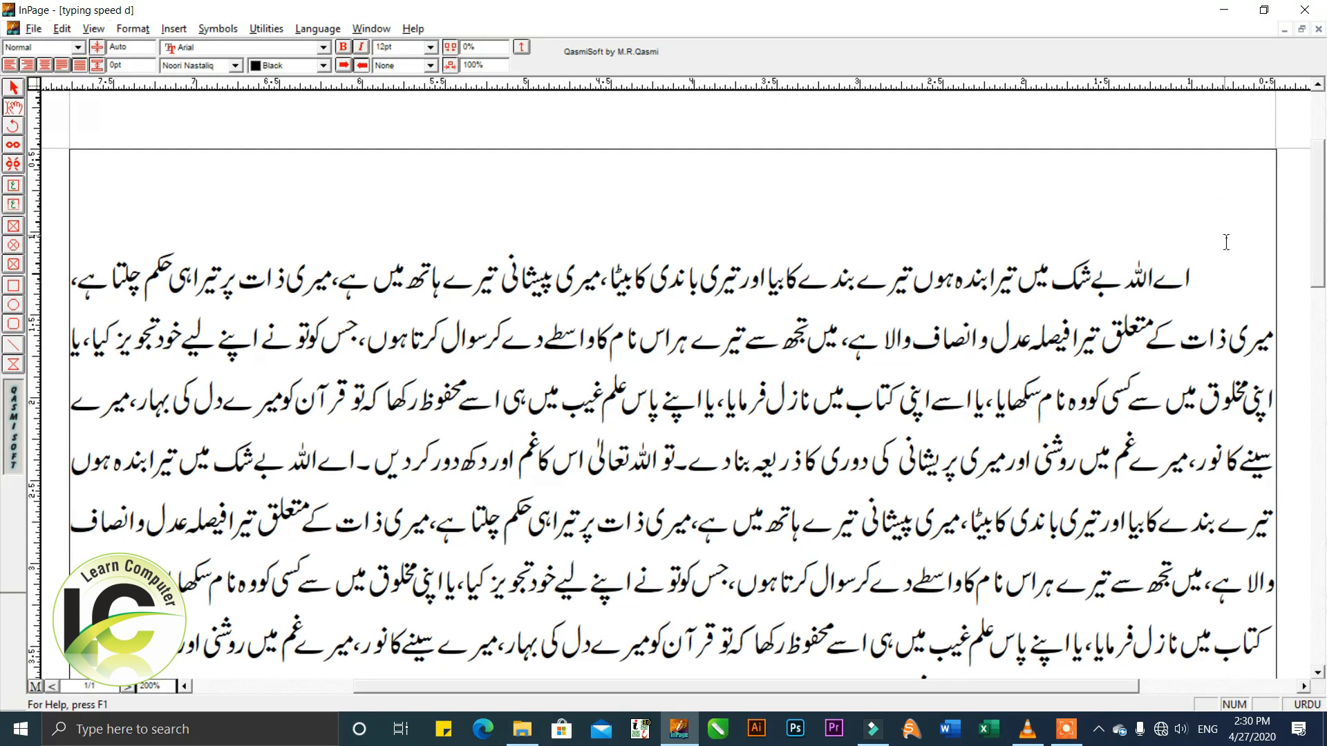
key("shift+Left")
key("Delete")
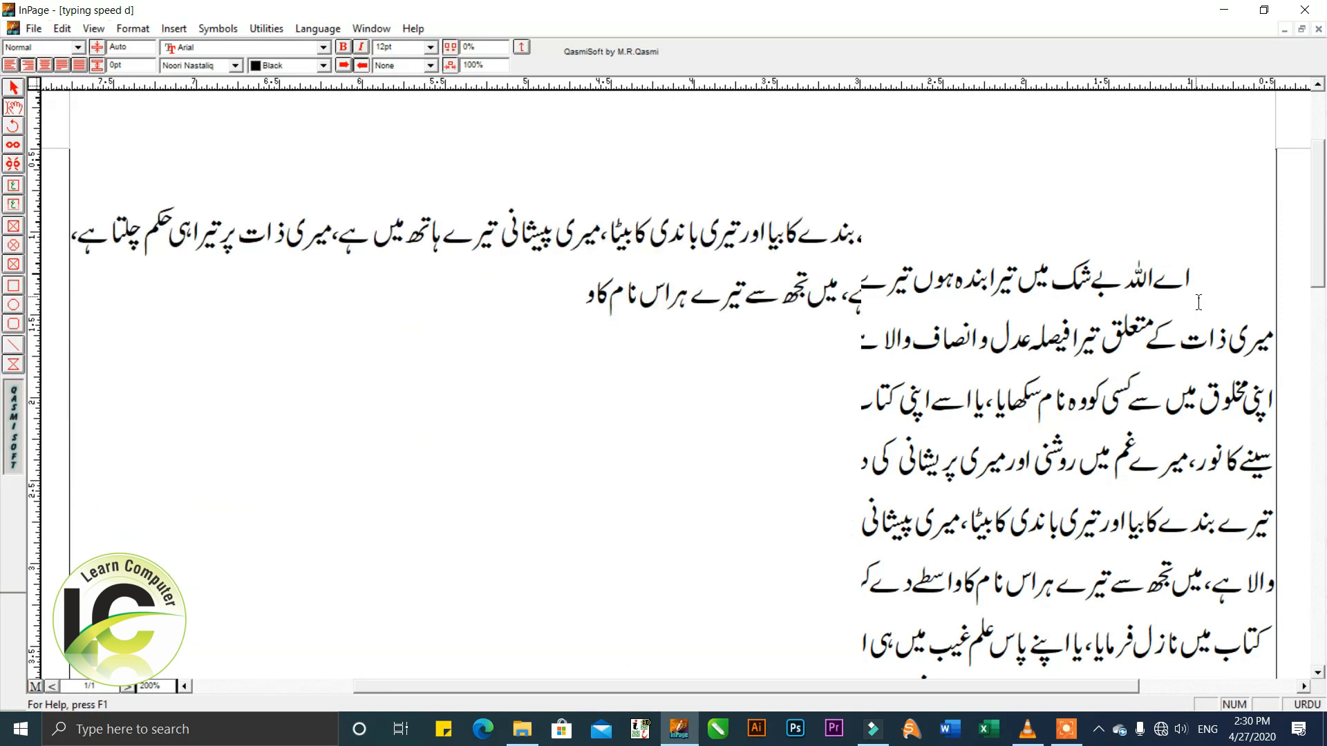
key("Return")
key("Up")
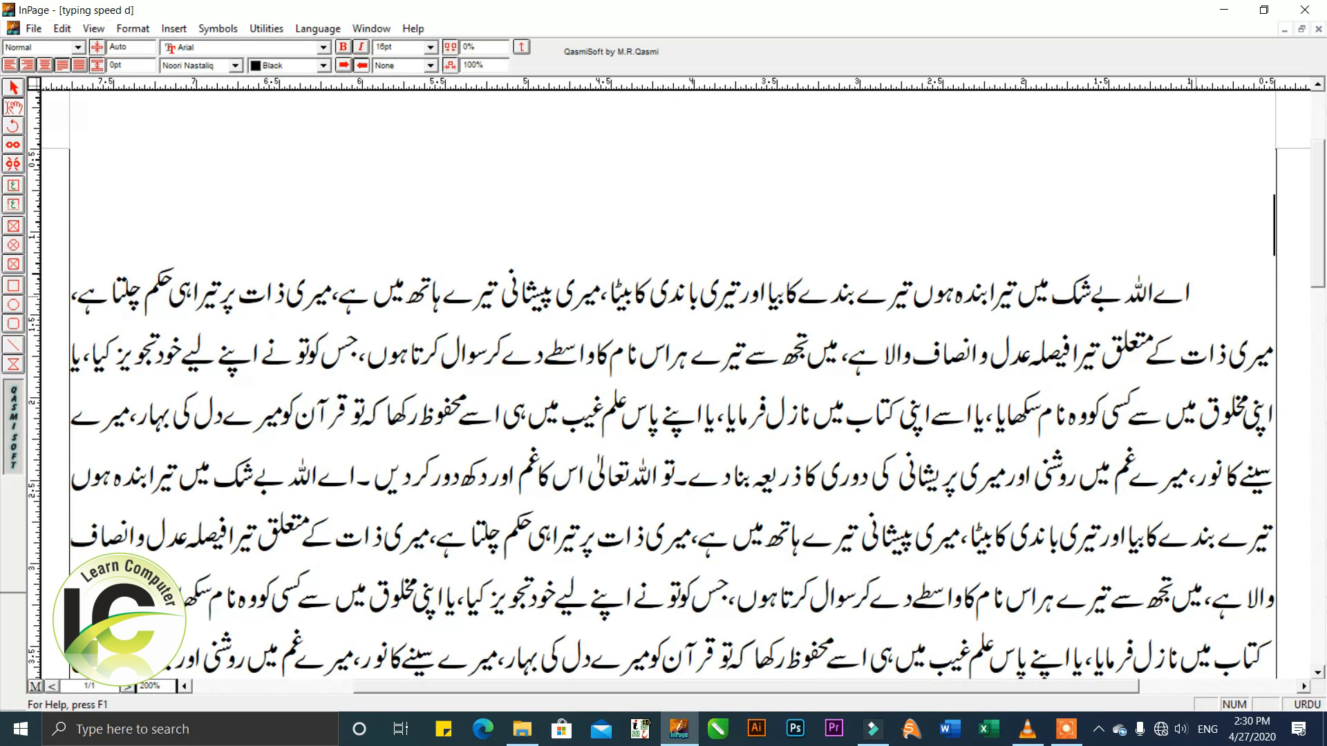
type("مضمون")
key("Return")
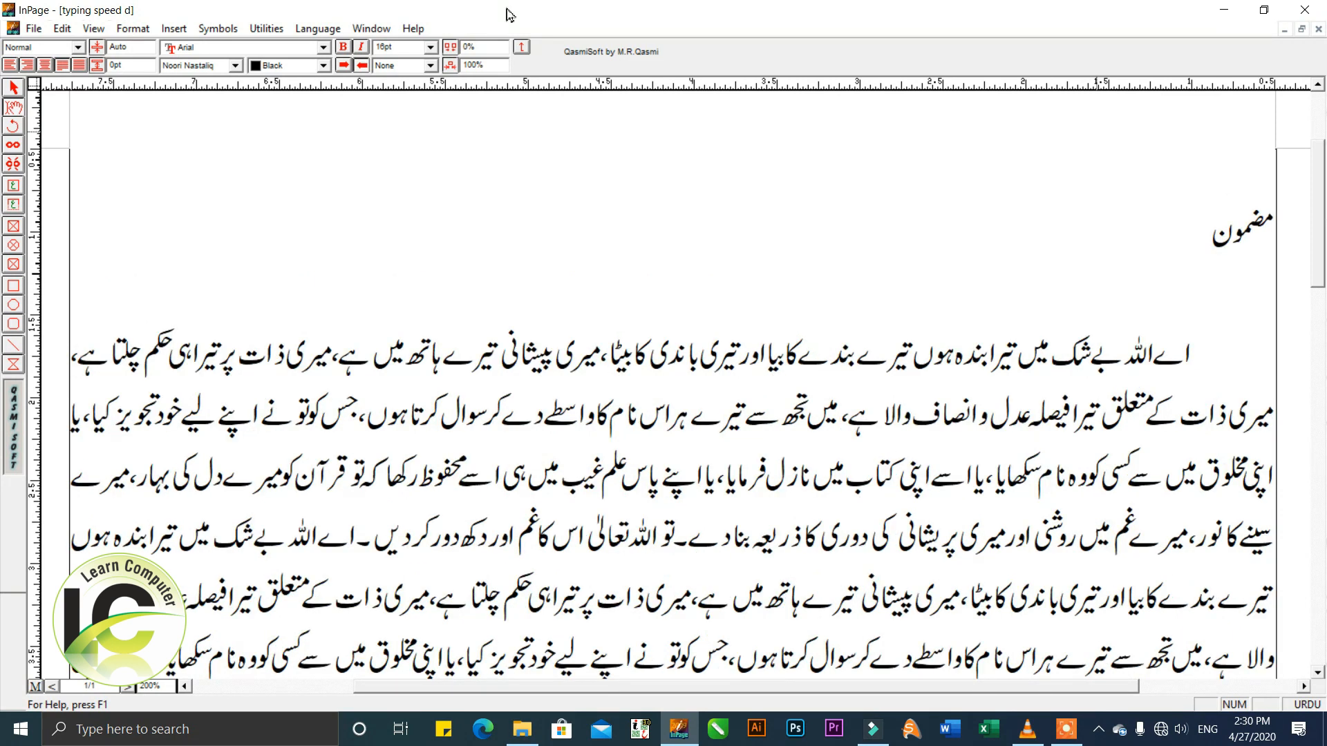
left_click(44, 64)
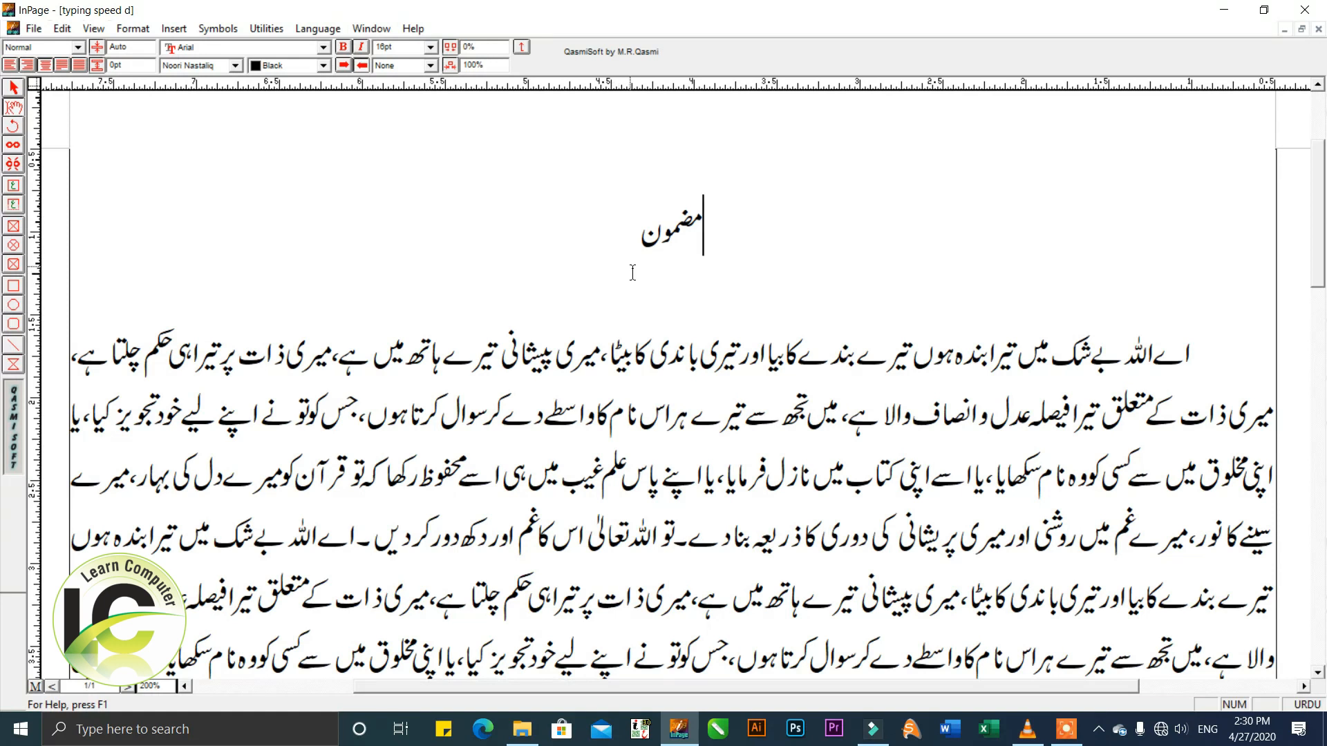
Change the Urdu font of the heading "مضمون" to Bombay Black.
double_click(645, 238)
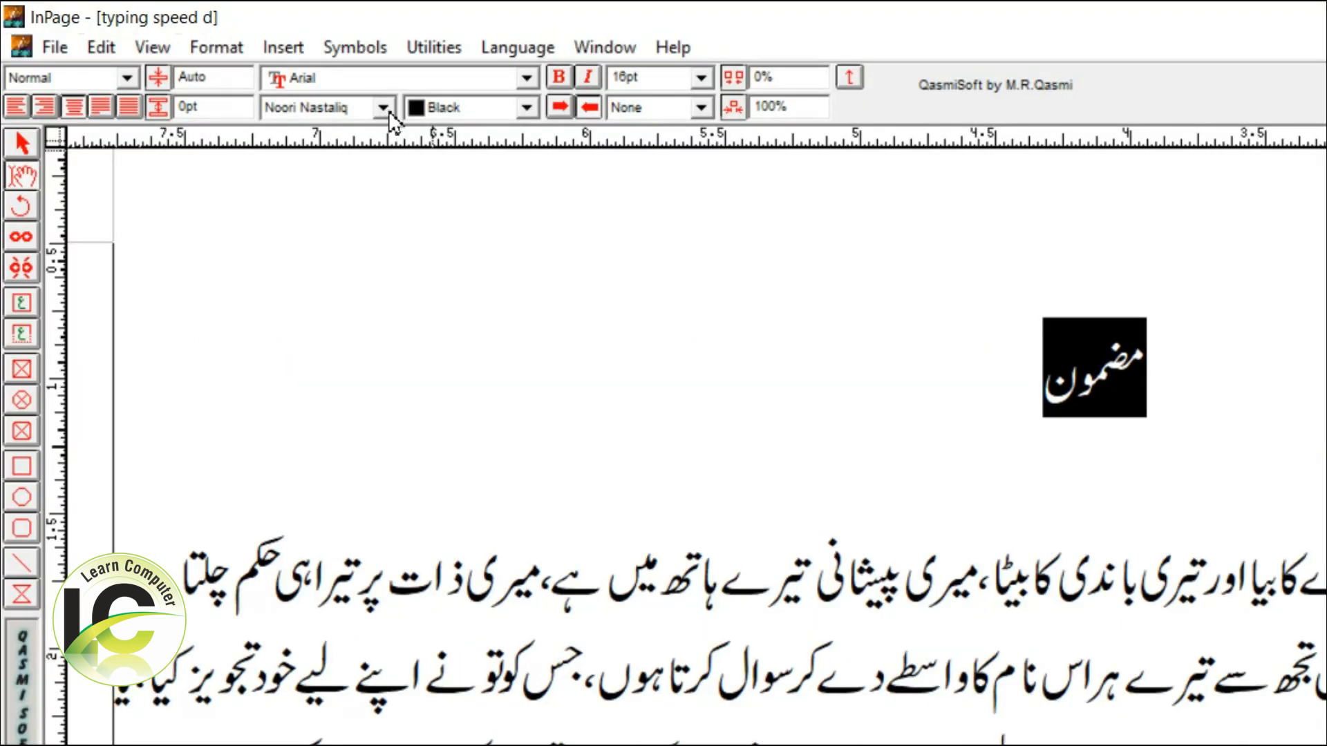
left_click(387, 111)
left_click(387, 110)
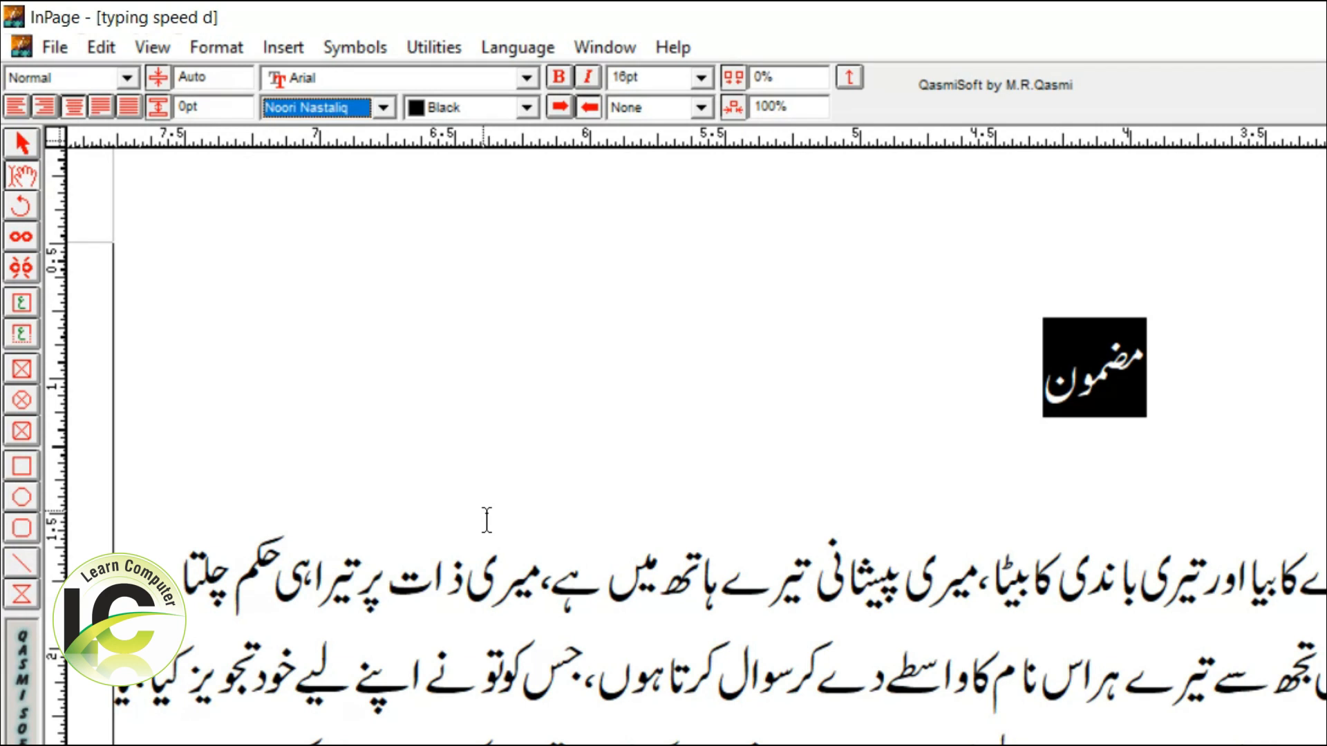
left_click(383, 109)
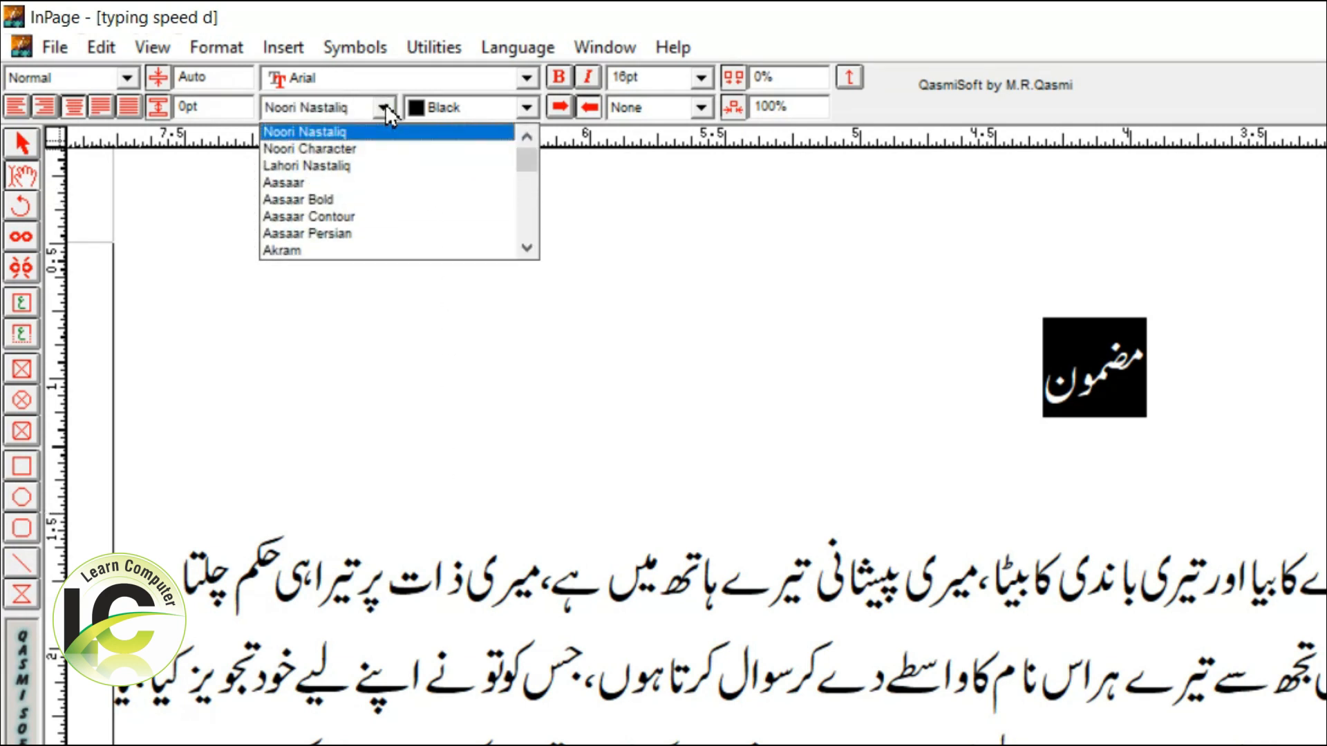
scroll(384, 159, "down", 3)
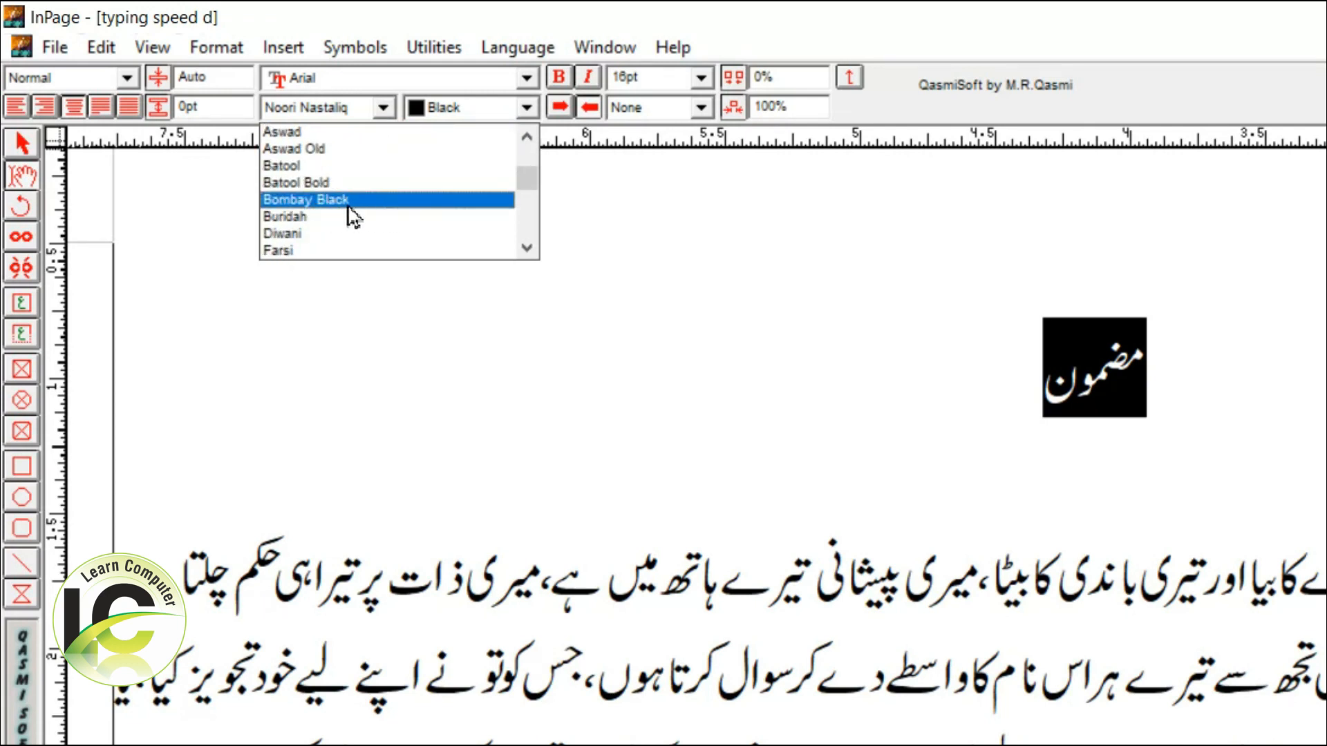
left_click(302, 199)
left_click(592, 277)
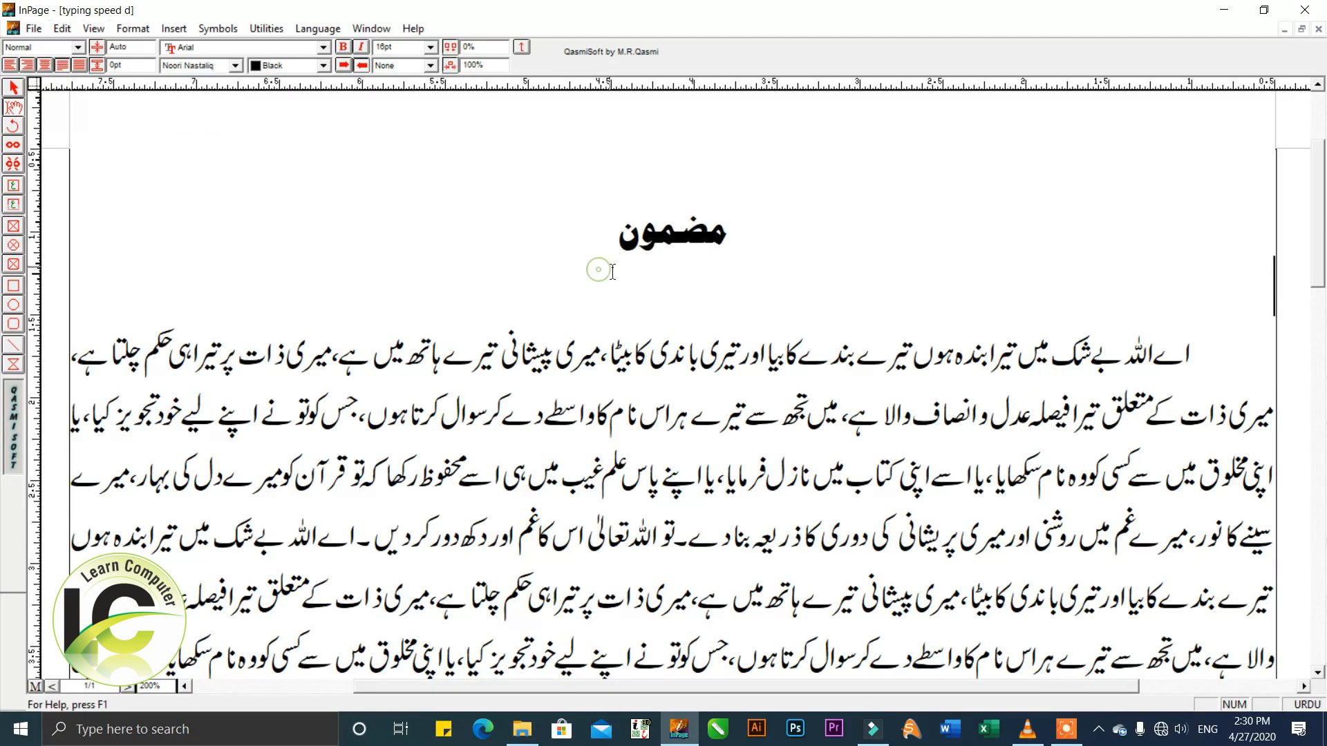
left_click(619, 238)
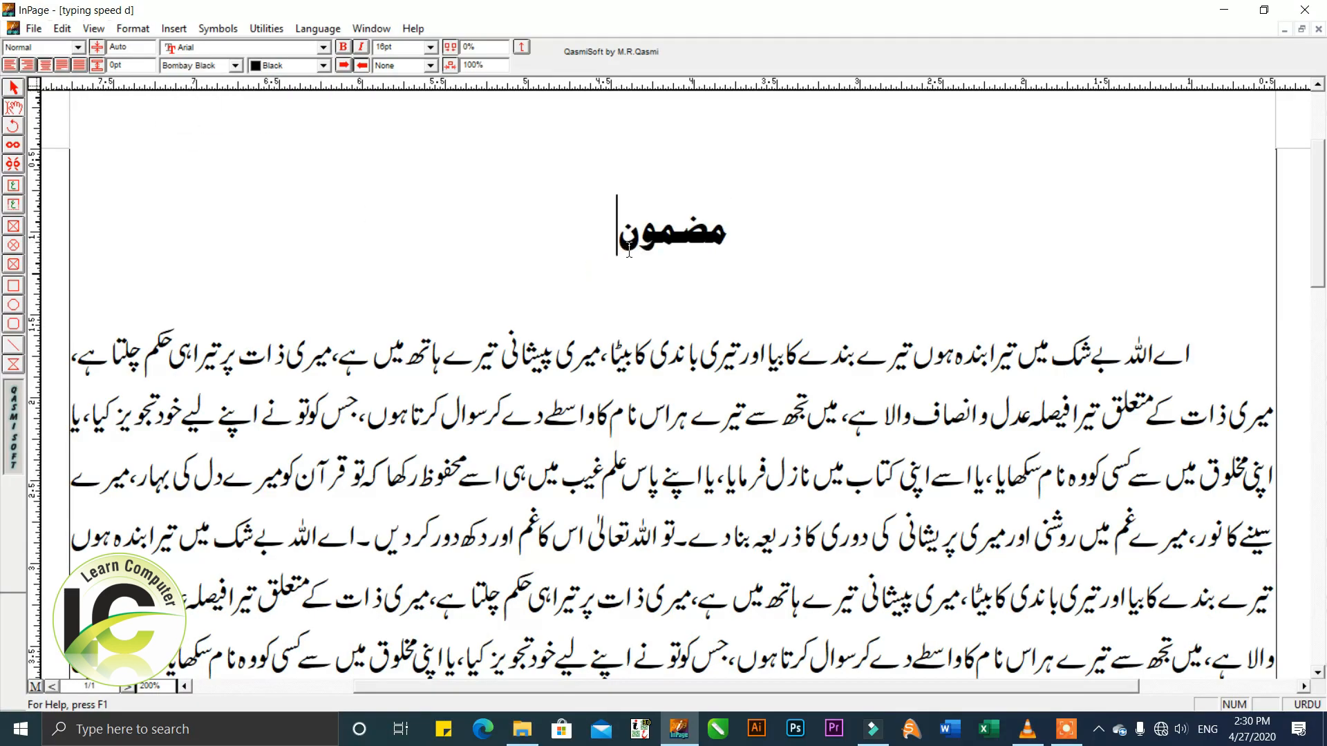
Set the character size of the heading "مضمون" to 24 pt.
left_click_drag(731, 245, 627, 238)
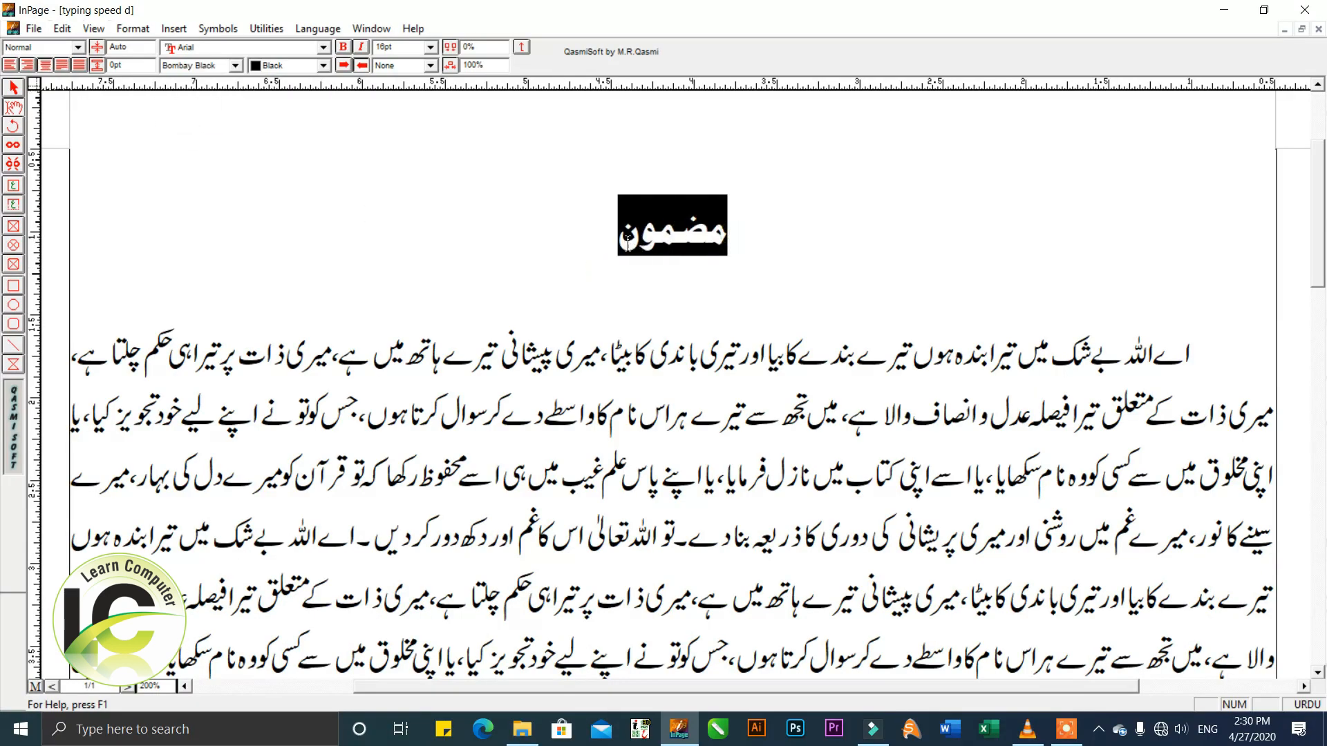
left_click(429, 49)
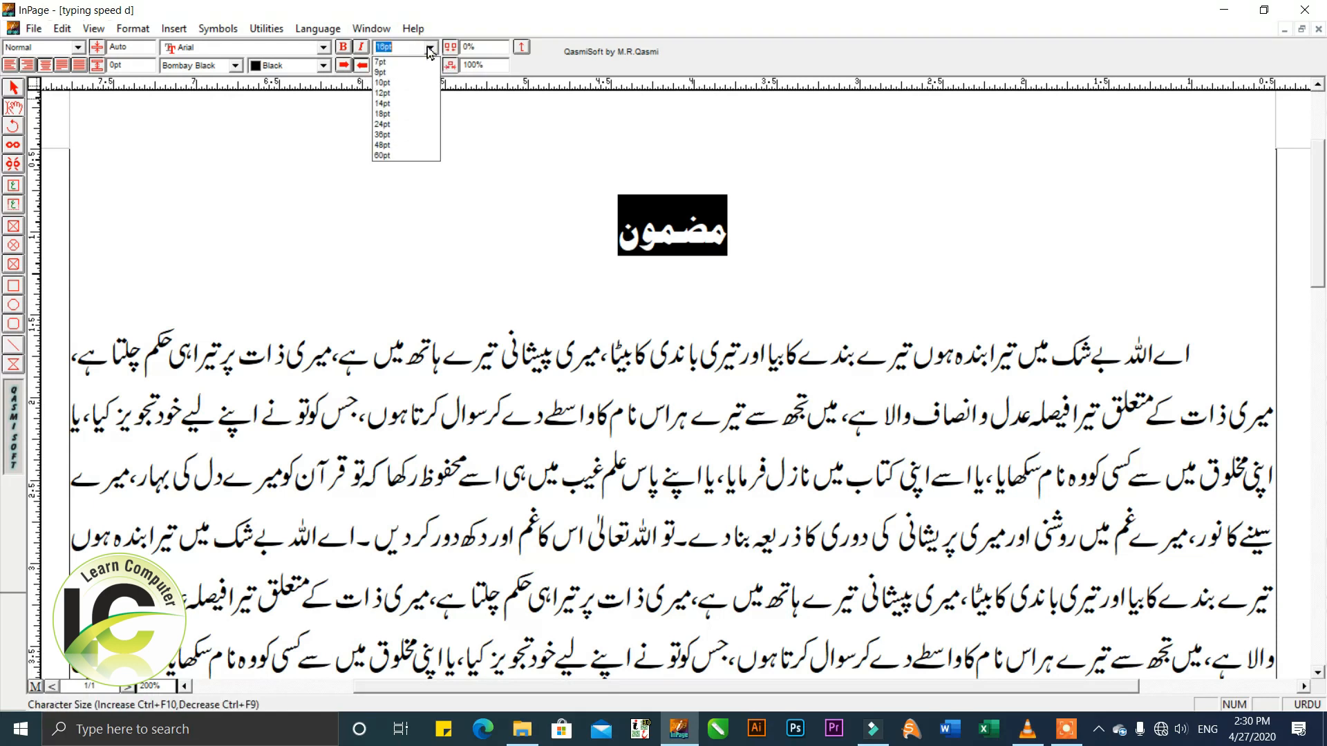
left_click(391, 125)
left_click(704, 267)
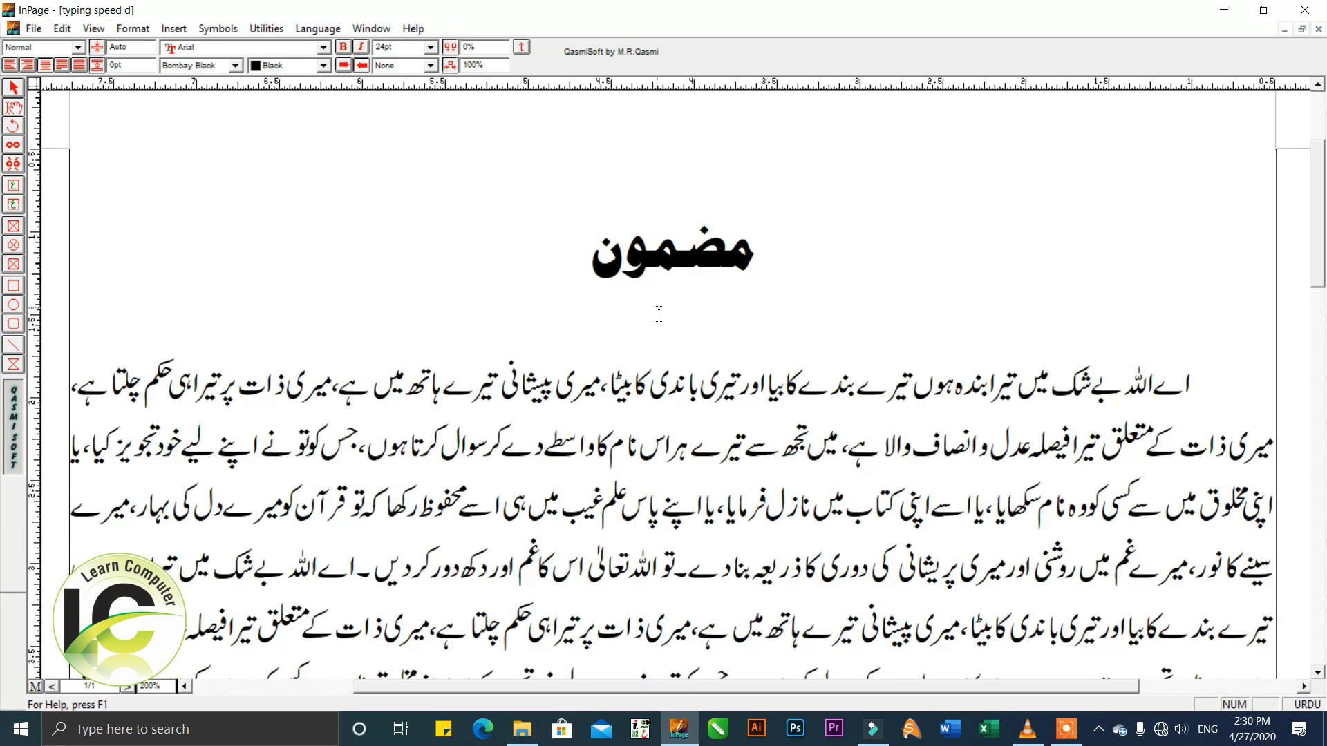
Set the character size of the heading "مضمون" to 28 pt.
left_click_drag(659, 314, 698, 303)
double_click(693, 213)
left_click(406, 52)
type("28")
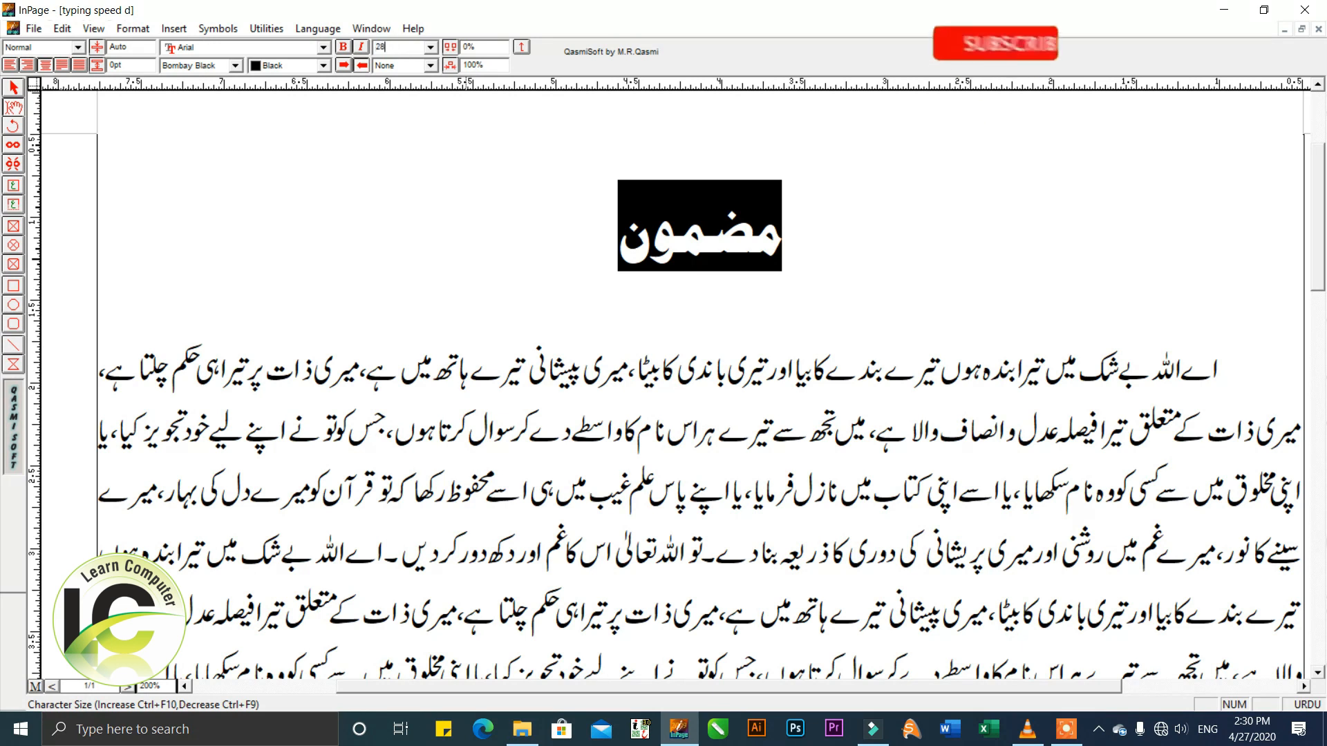
key("Return")
left_click(789, 359)
left_click_drag(707, 309, 698, 344)
left_click(711, 287)
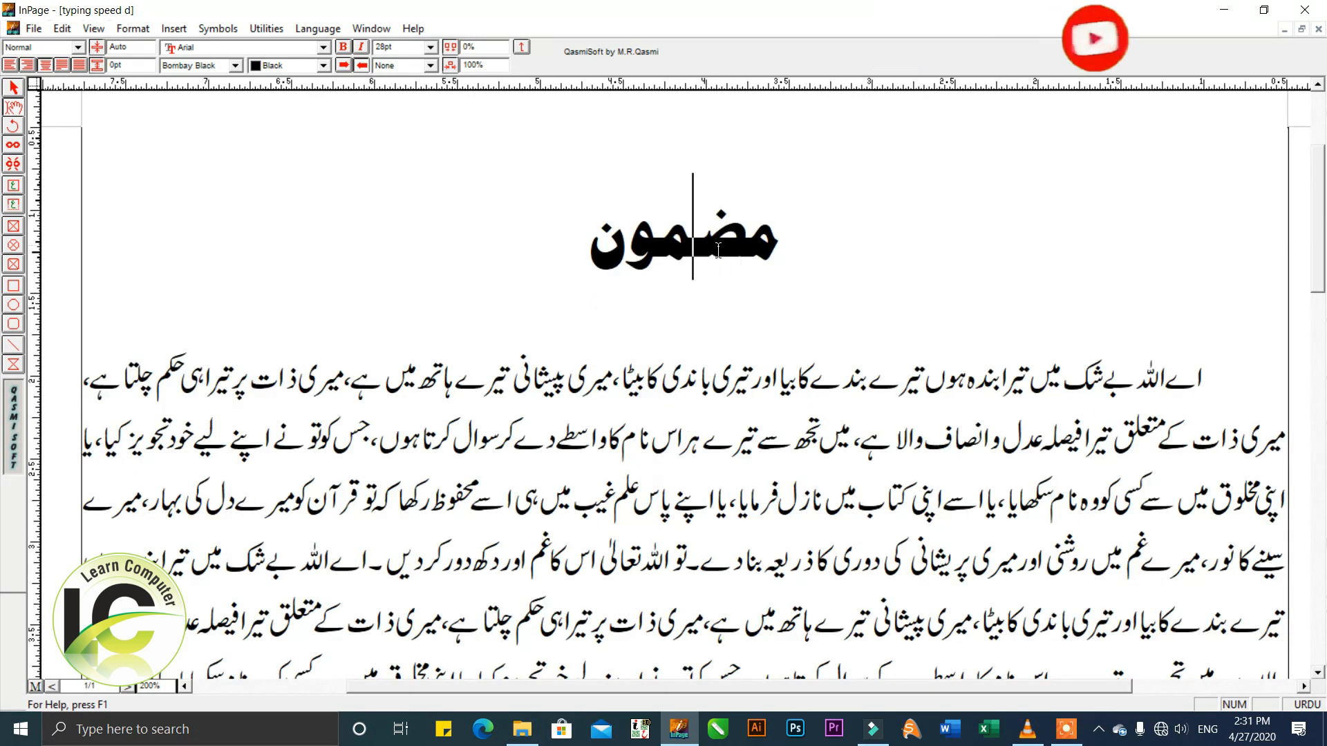
double_click(718, 251)
Split the paragraph's opening words "اے اللہ بے شک" onto their own line and remove that line's tab indent.
left_click(1143, 387)
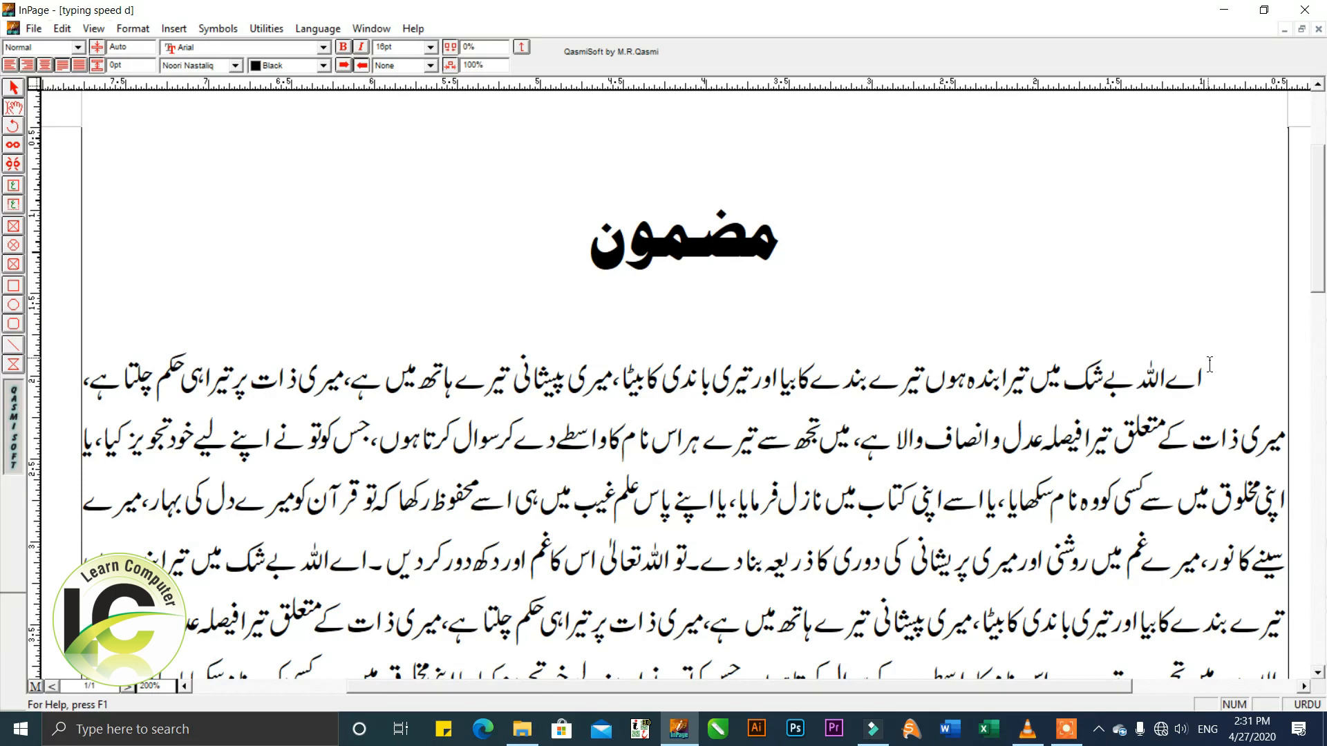
key("Left")
key("Left")
key("Return")
key("Up")
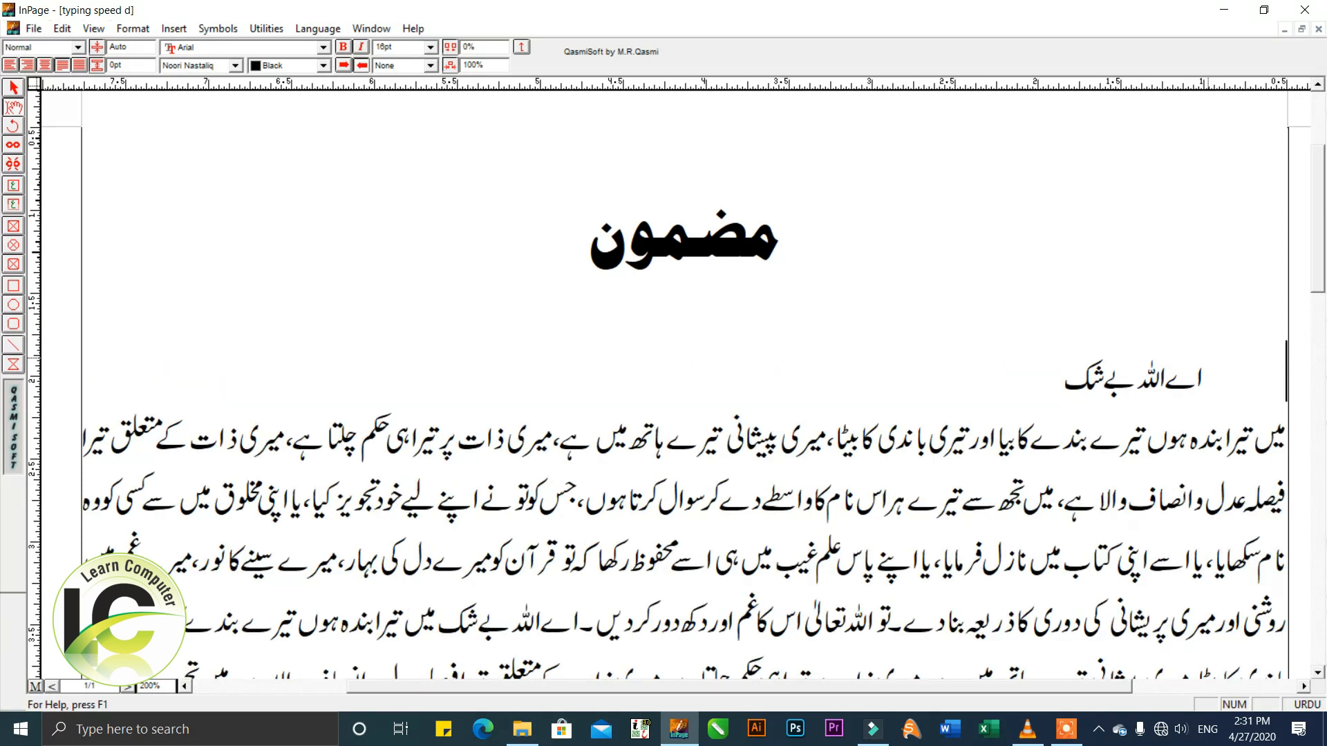
key("Delete")
key("Down")
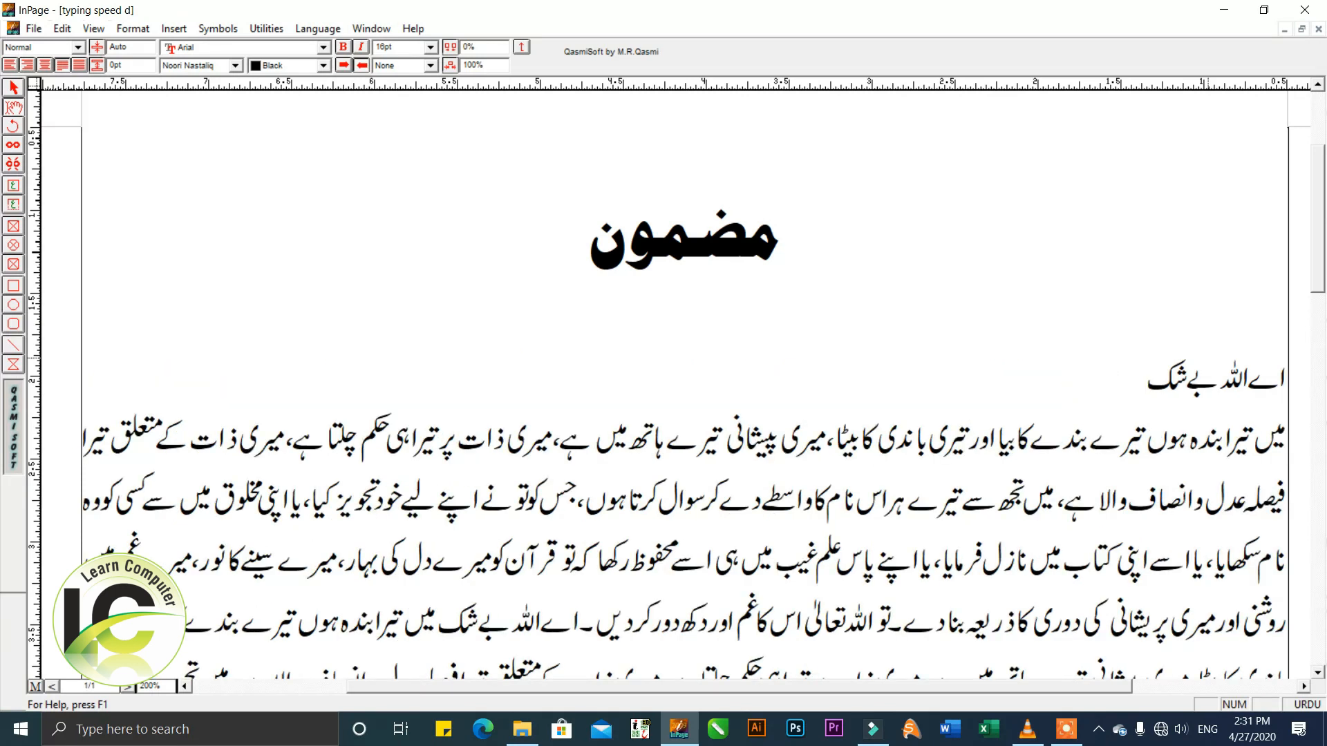
Make the subheading line "اے اللہ بے شک" bold.
left_click_drag(1213, 384, 1141, 394)
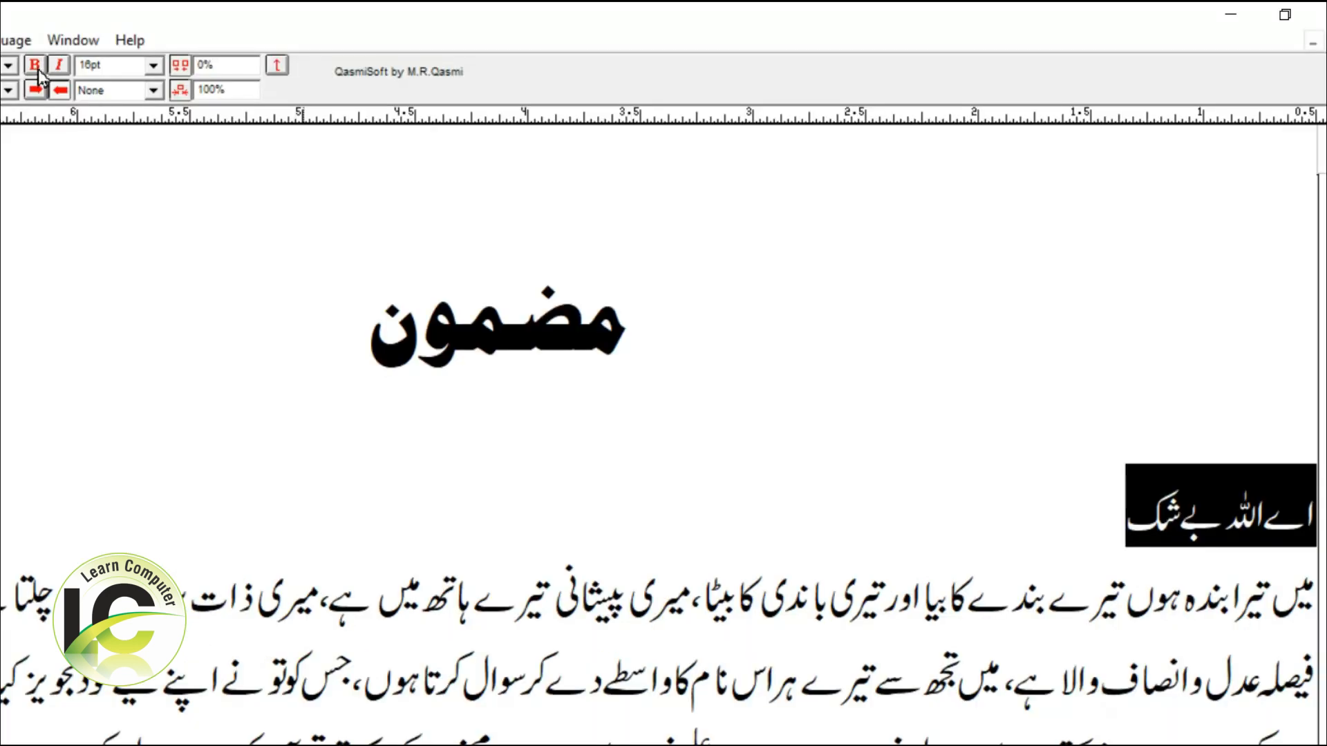
left_click(347, 50)
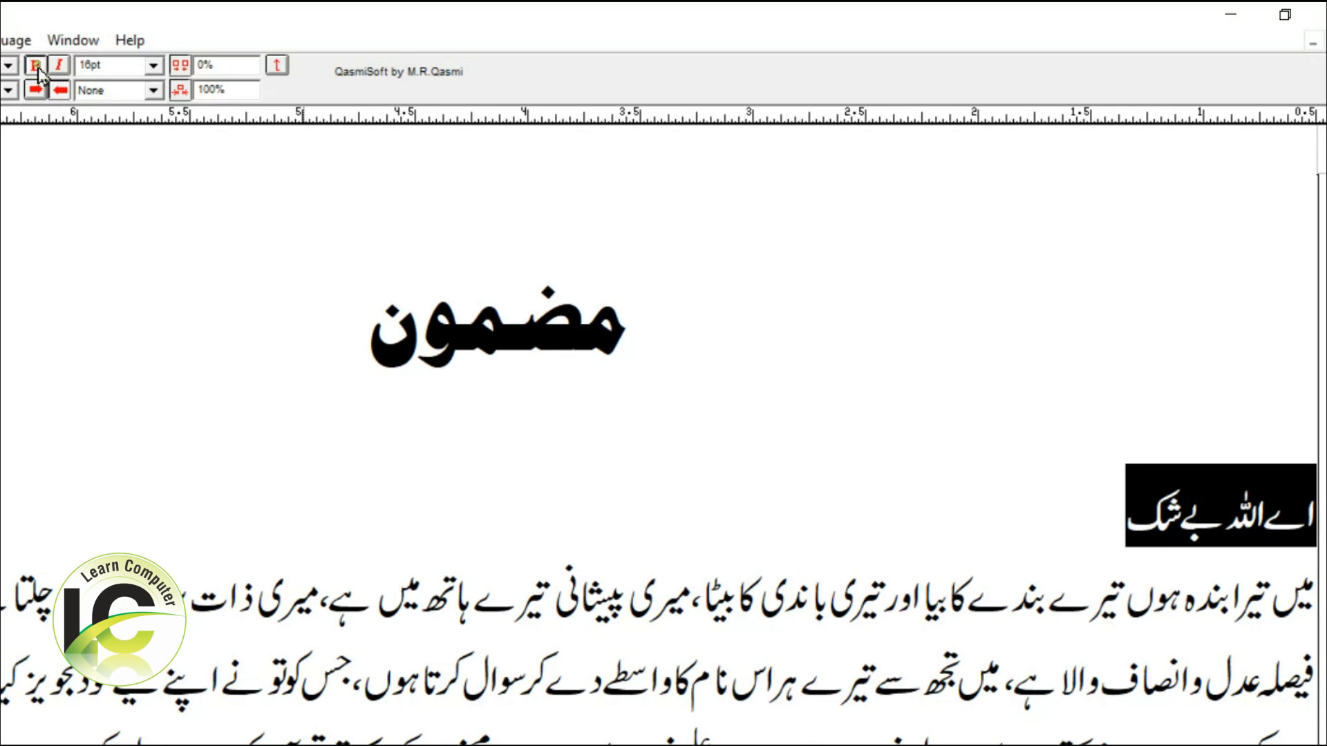
left_click(38, 69)
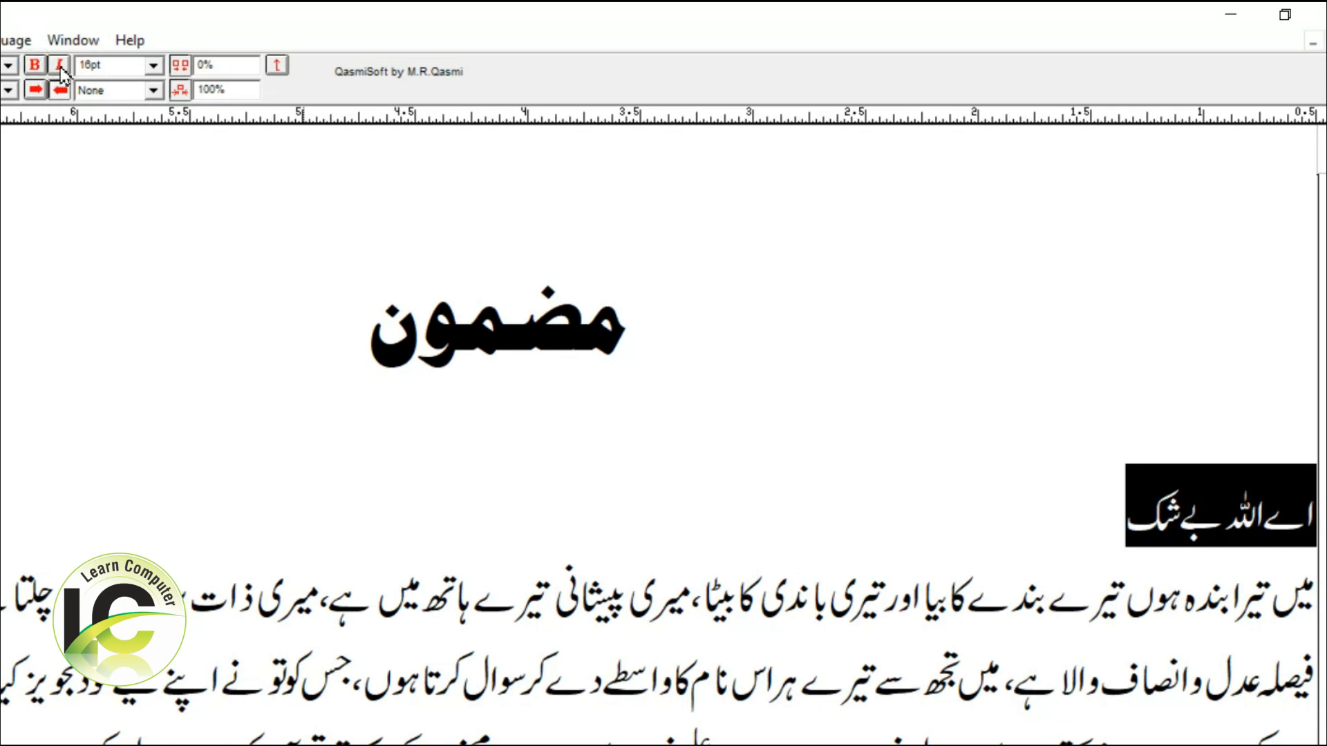
Try italic on the subheading line "اے اللہ بے شک" and turn it off again.
left_click(61, 67)
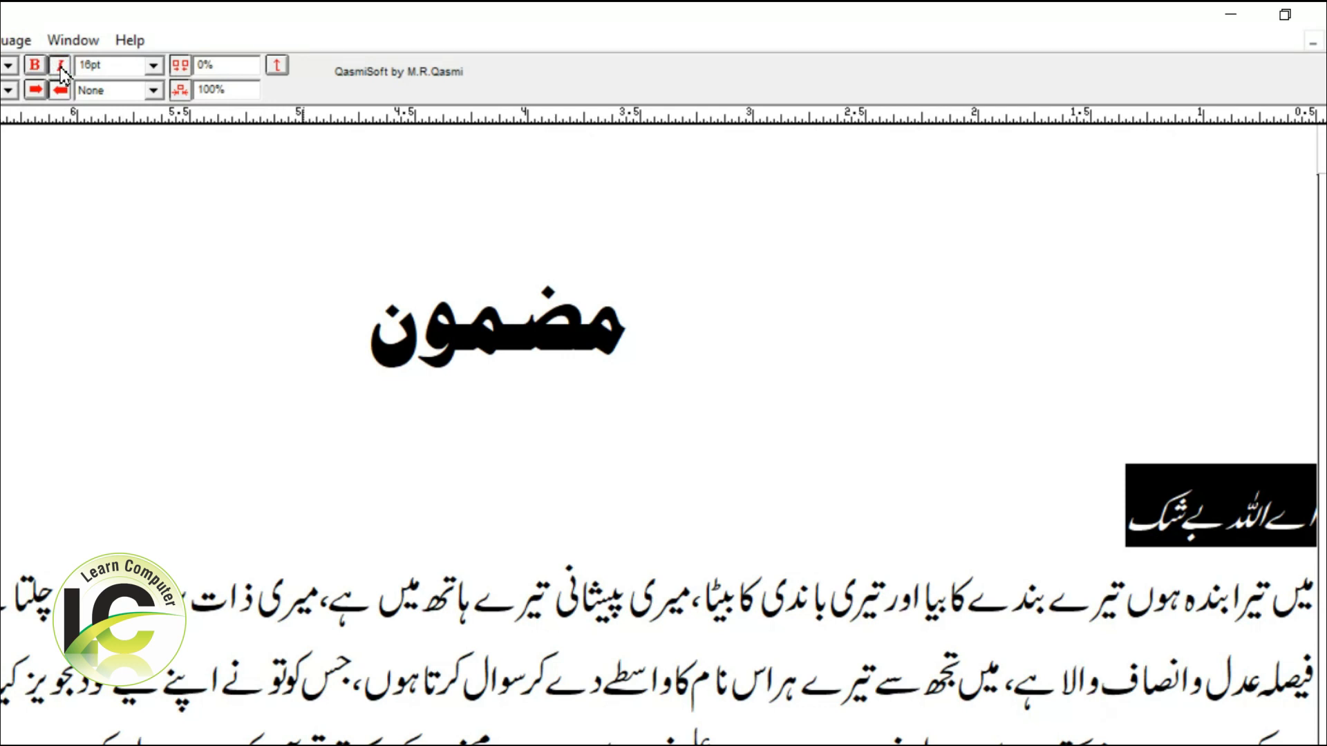
left_click(61, 68)
left_click(61, 68)
left_click(61, 67)
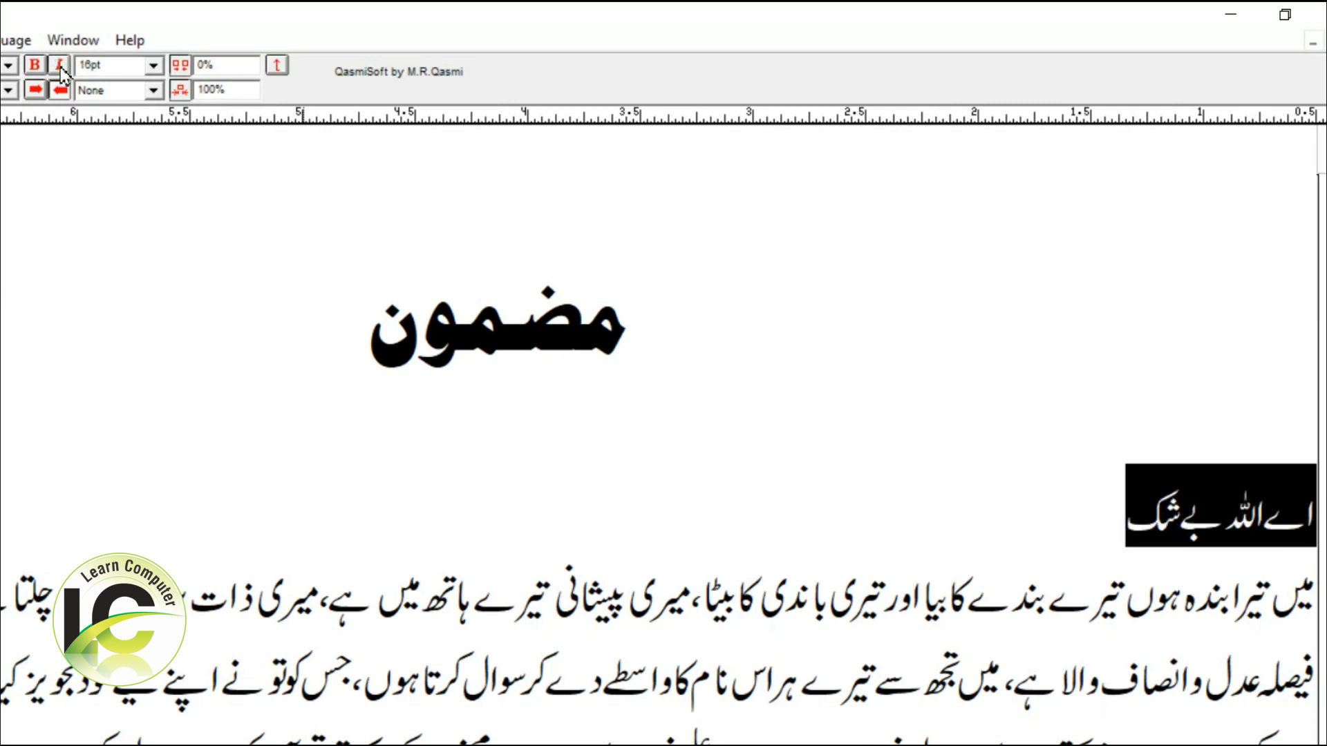
Set the character size of the subheading line "اے اللہ بے شک" to 18 pt.
left_click(111, 66)
type("18")
key("Return")
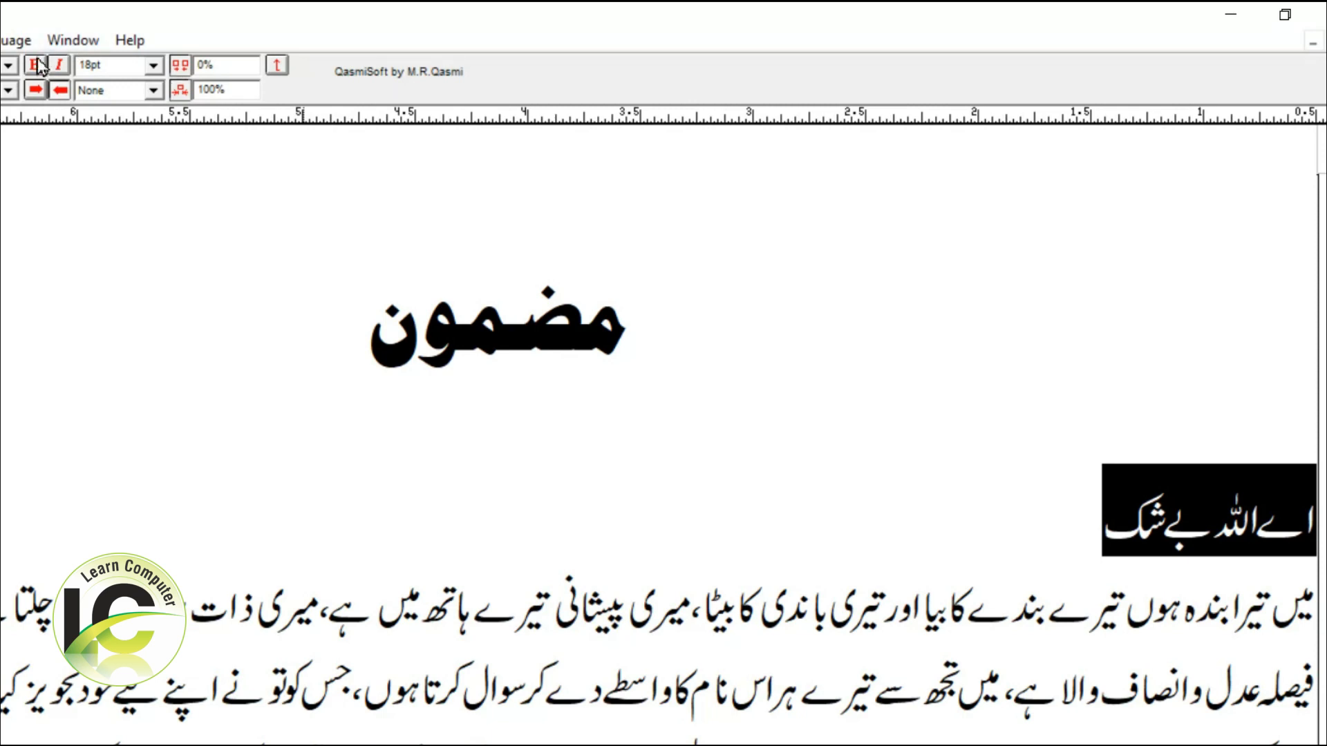
Try the Single and Double text styles on the subheading line "اے اللہ بے شک".
left_click(153, 90)
left_click(110, 127)
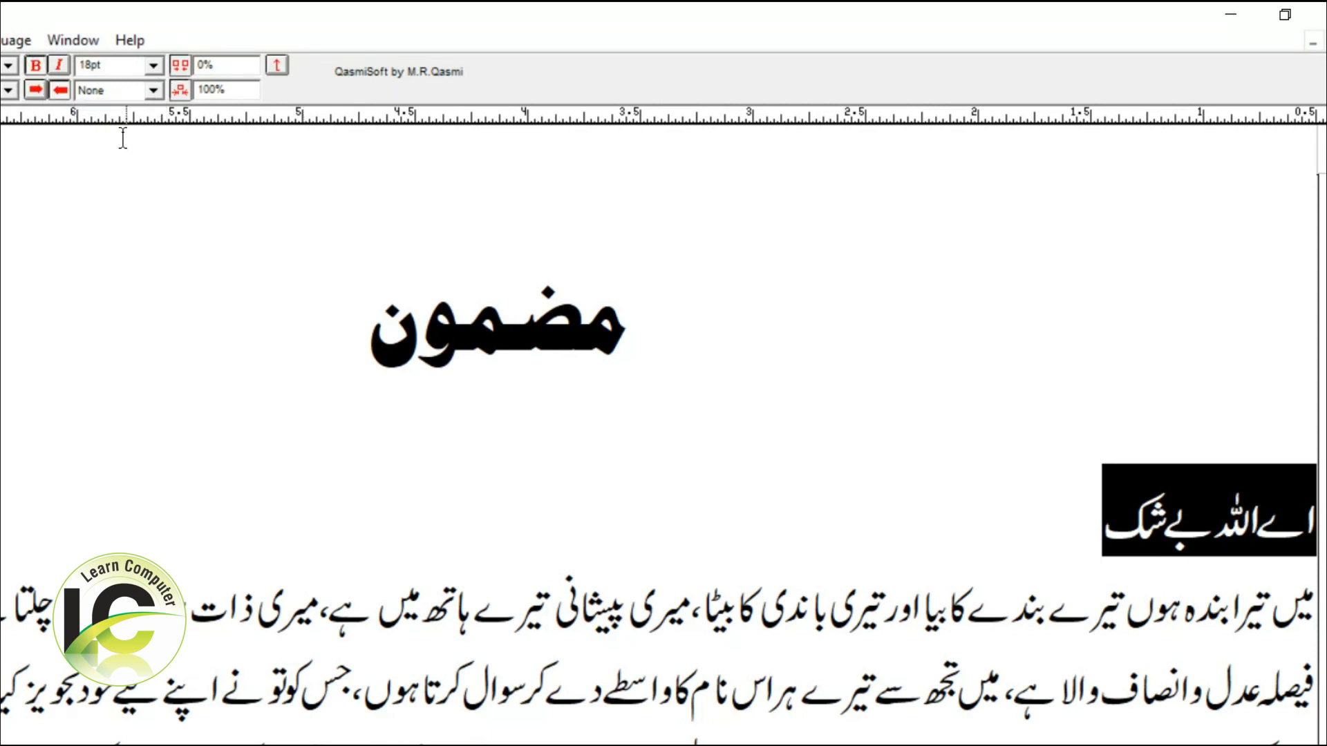
left_click(836, 483)
left_click_drag(1093, 551, 1320, 546)
left_click(135, 91)
left_click(126, 124)
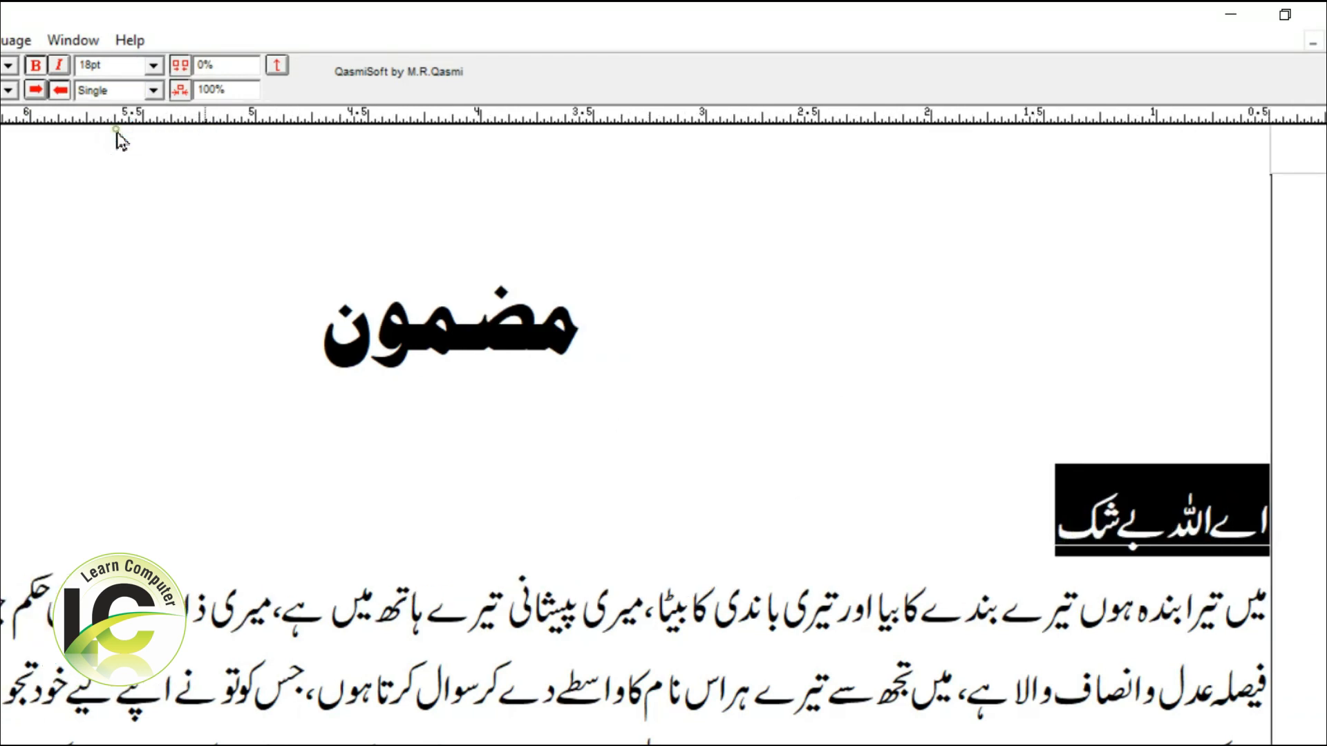
left_click(125, 91)
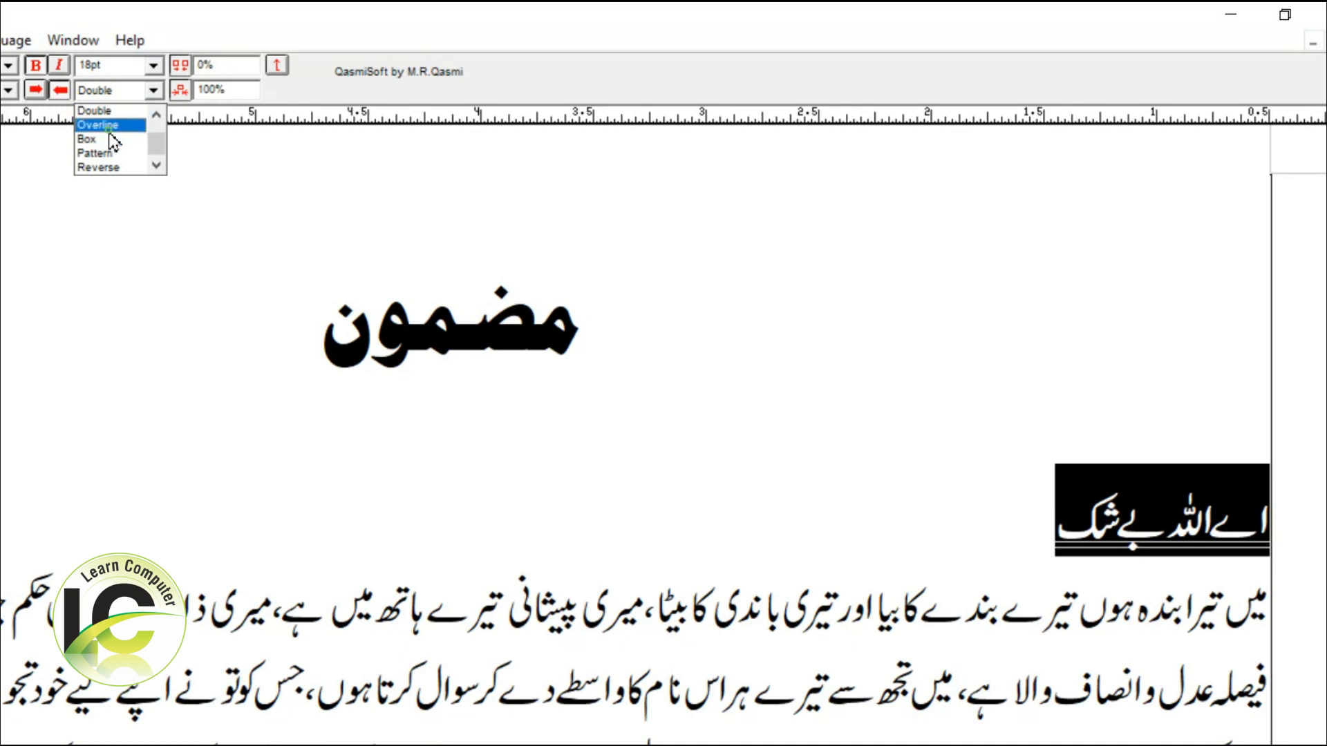
Try the Overline and Box text styles on the subheading line "اے اللہ بے شک".
left_click(113, 127)
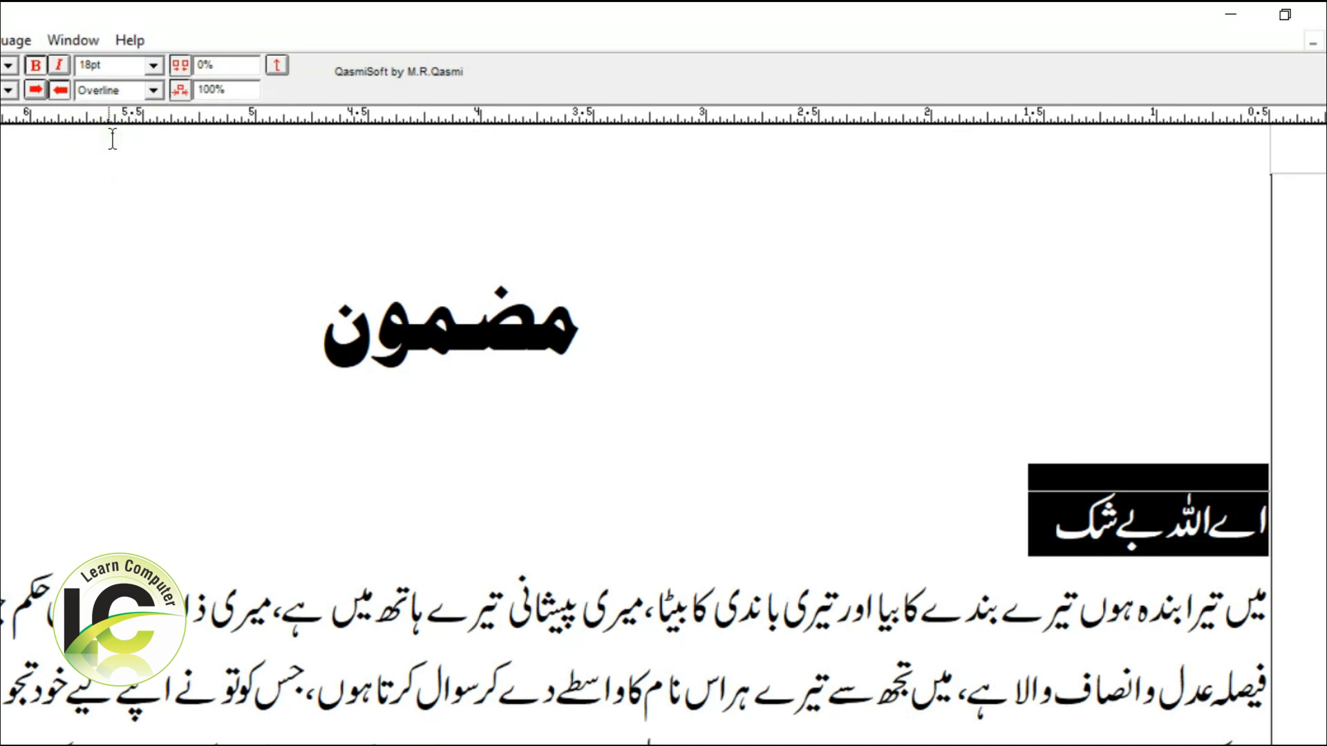
left_click(142, 96)
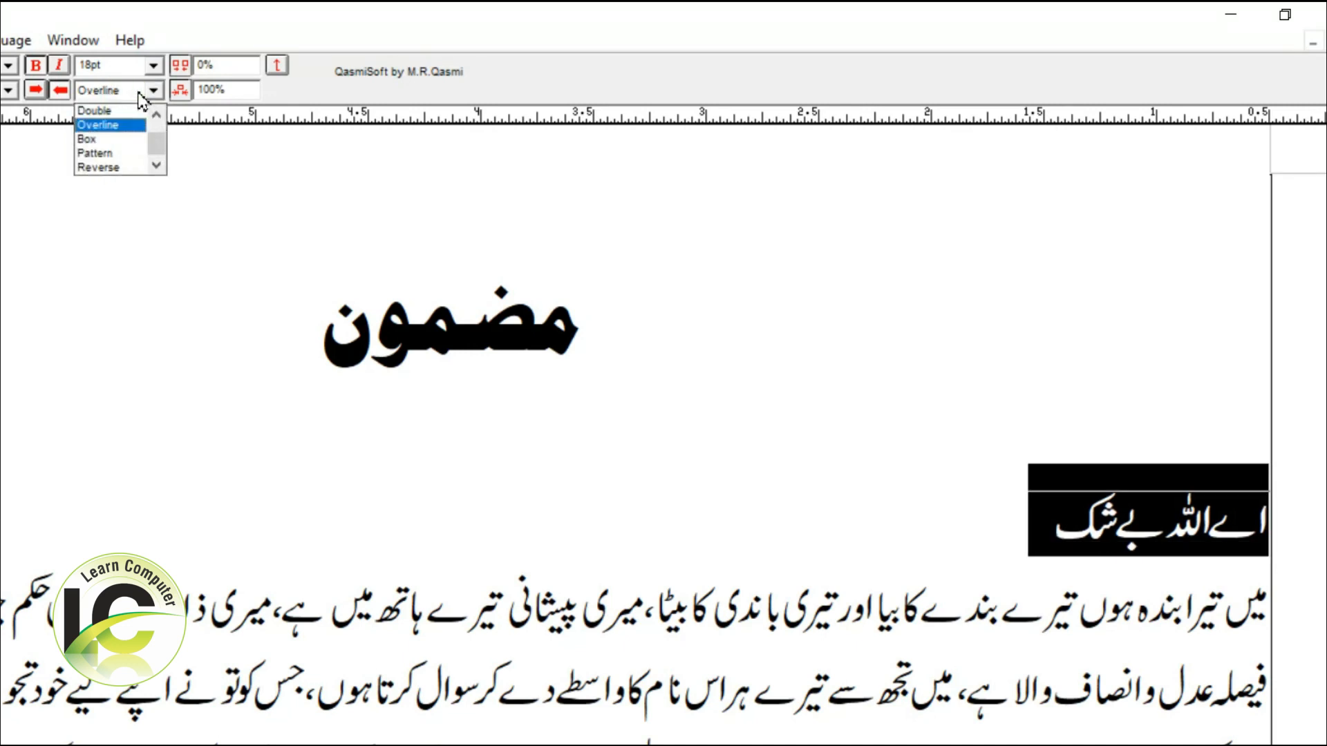
left_click(103, 140)
left_click(869, 547)
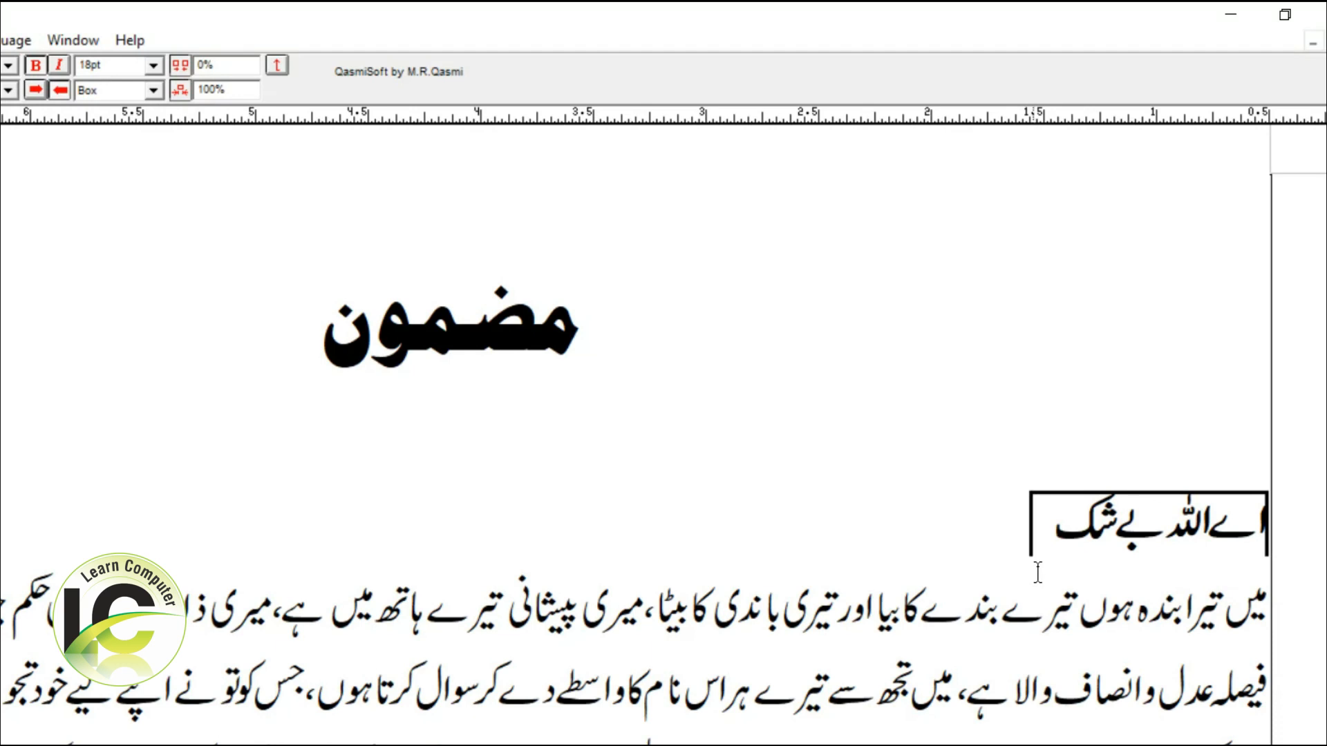
Apply the Pattern text style to the subheading line "اے اللہ بے شک".
left_click_drag(1012, 533, 1294, 534)
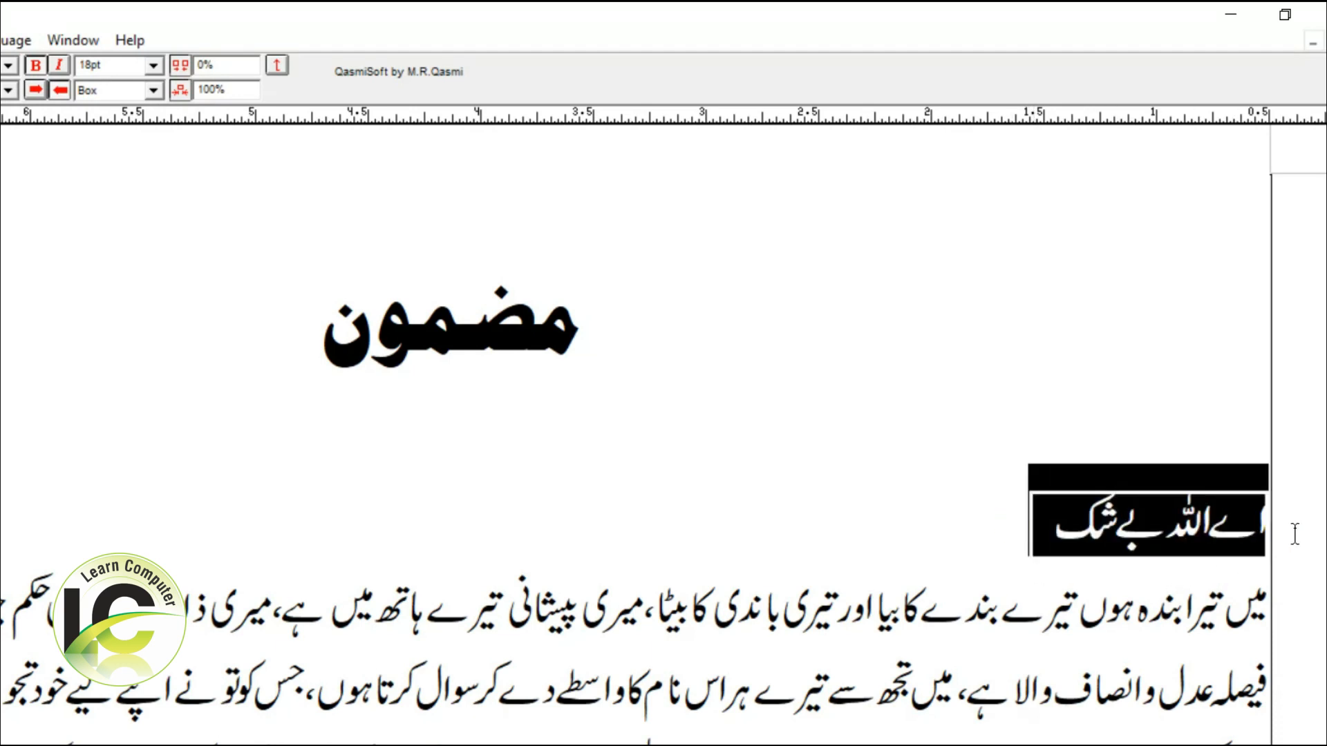
left_click(111, 90)
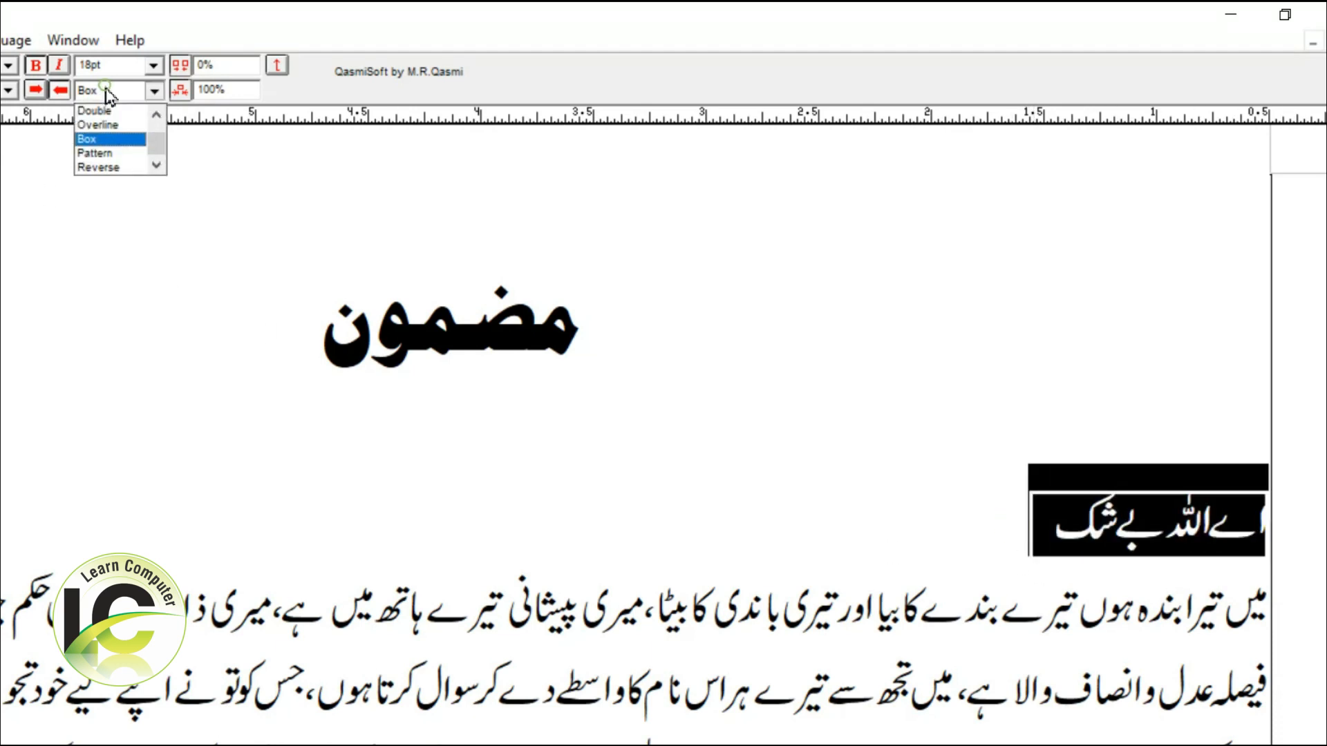
left_click(107, 155)
left_click(706, 492)
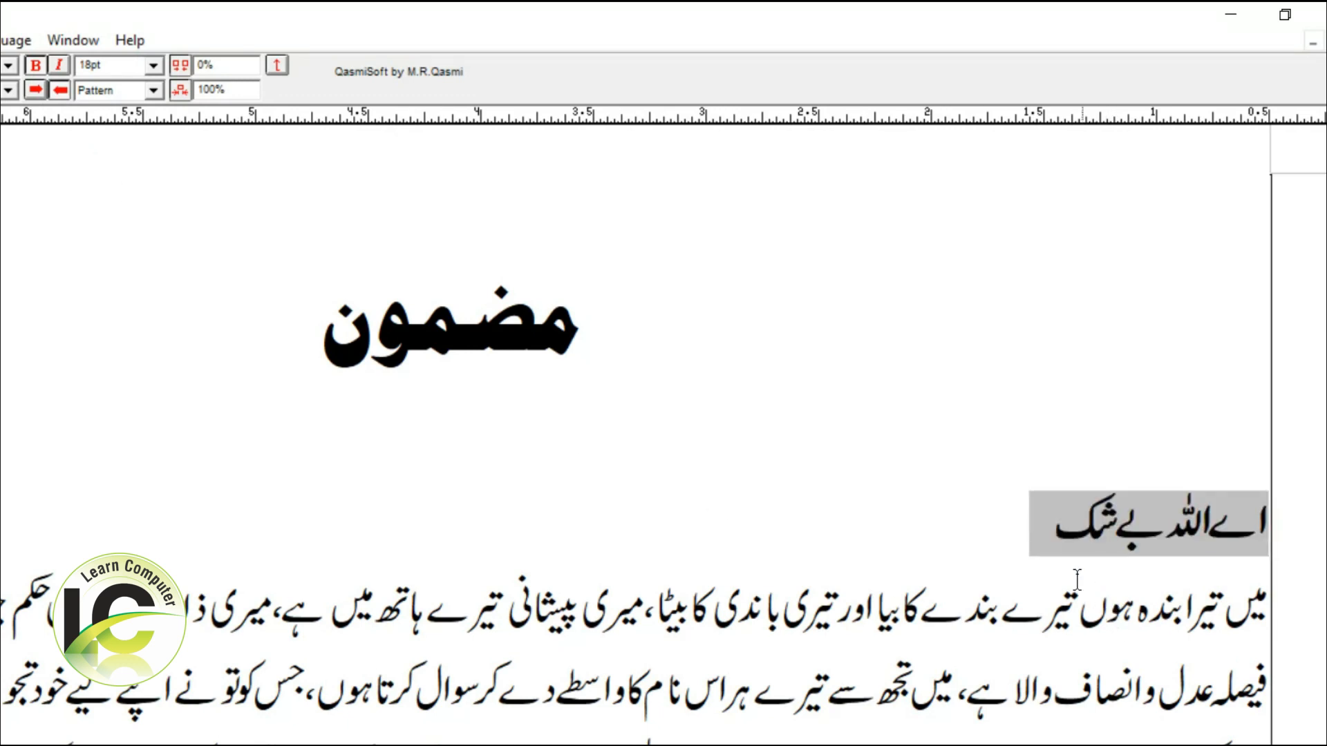
left_click_drag(1033, 533, 1297, 530)
left_click(1187, 599)
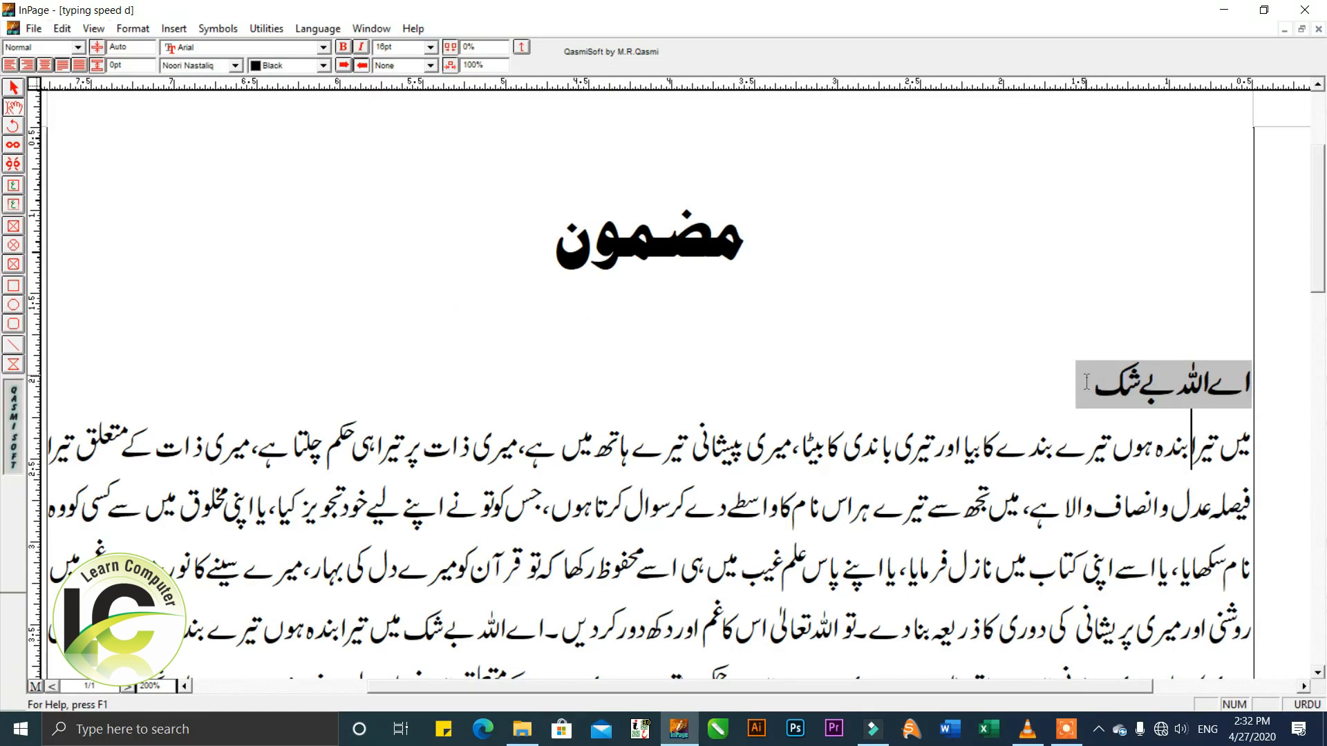
left_click(1085, 382)
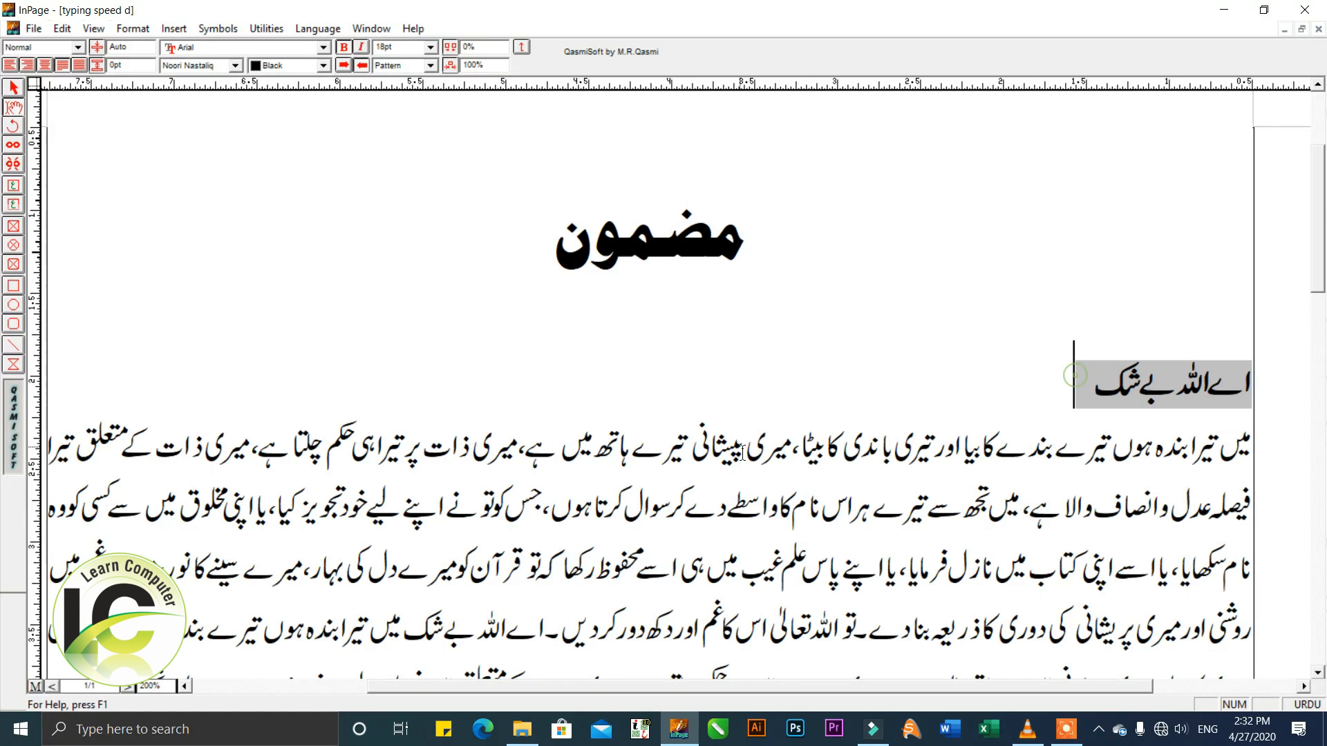
Apply the Pattern text style to the words "میری پیشانی" in the first body line.
left_click_drag(793, 447, 700, 452)
left_click(430, 65)
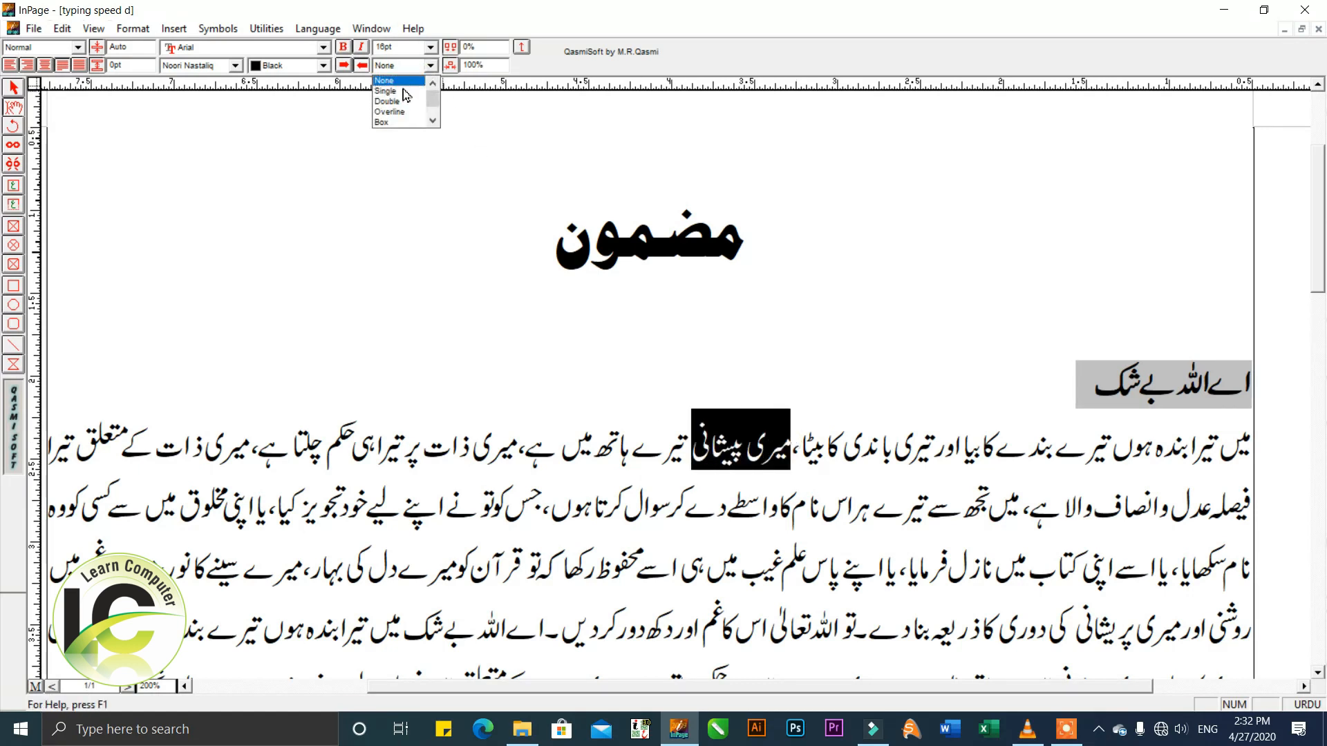
left_click(432, 122)
left_click(431, 121)
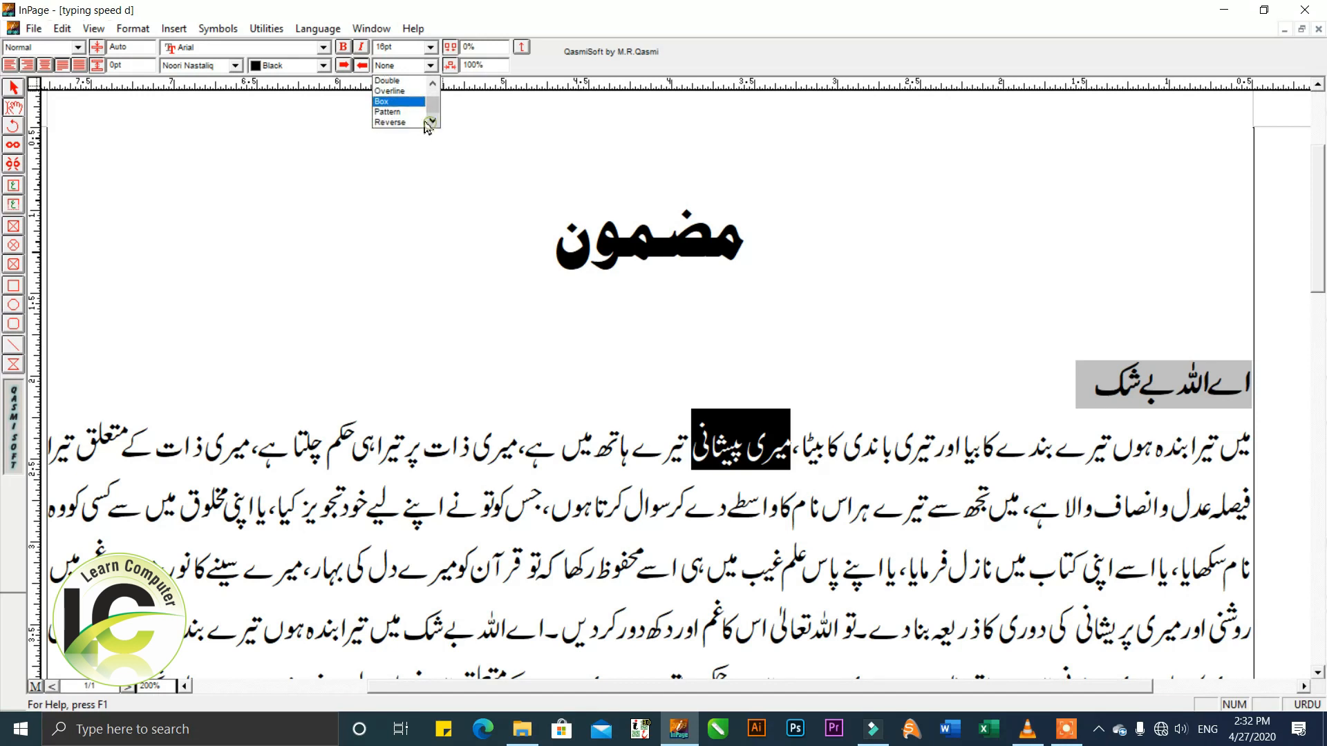
left_click(414, 112)
left_click(504, 363)
Try the Reverse text style on the word "قرآن" in the third body line and undo it.
left_click_drag(649, 584, 686, 532)
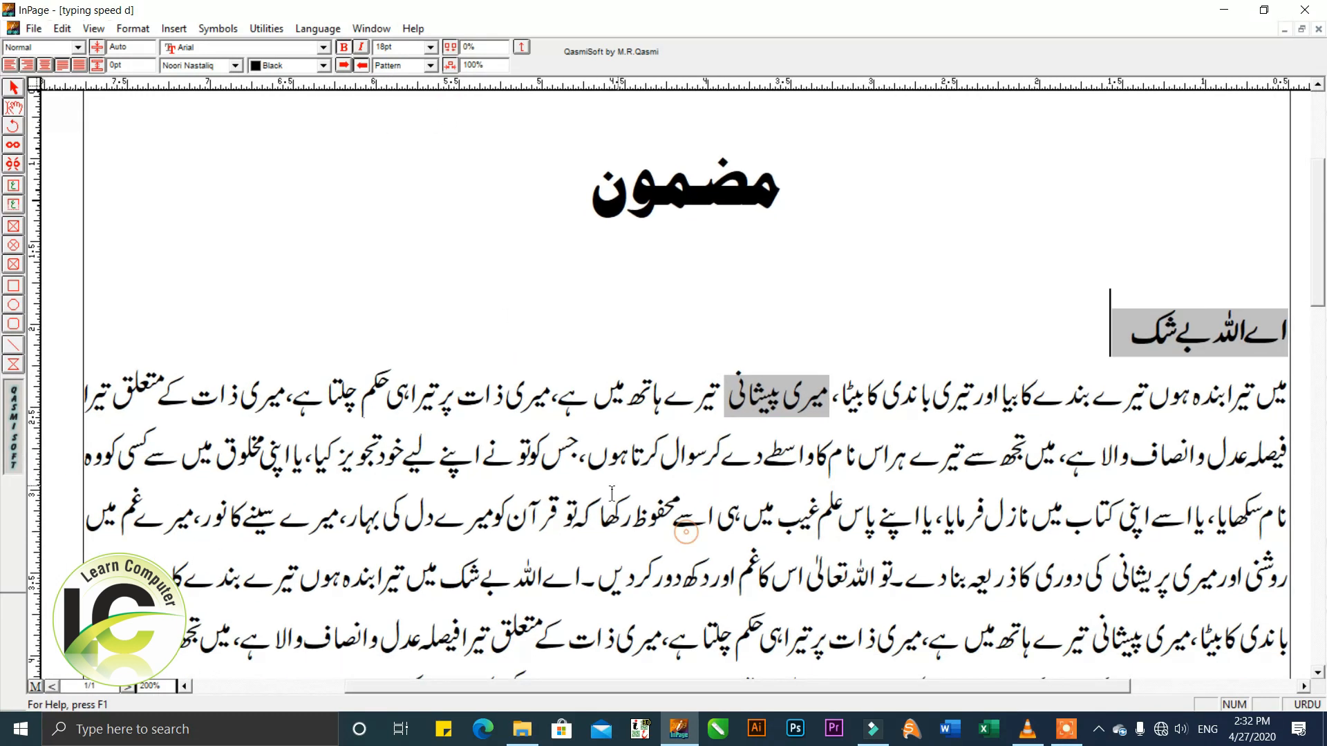
left_click_drag(512, 521, 562, 524)
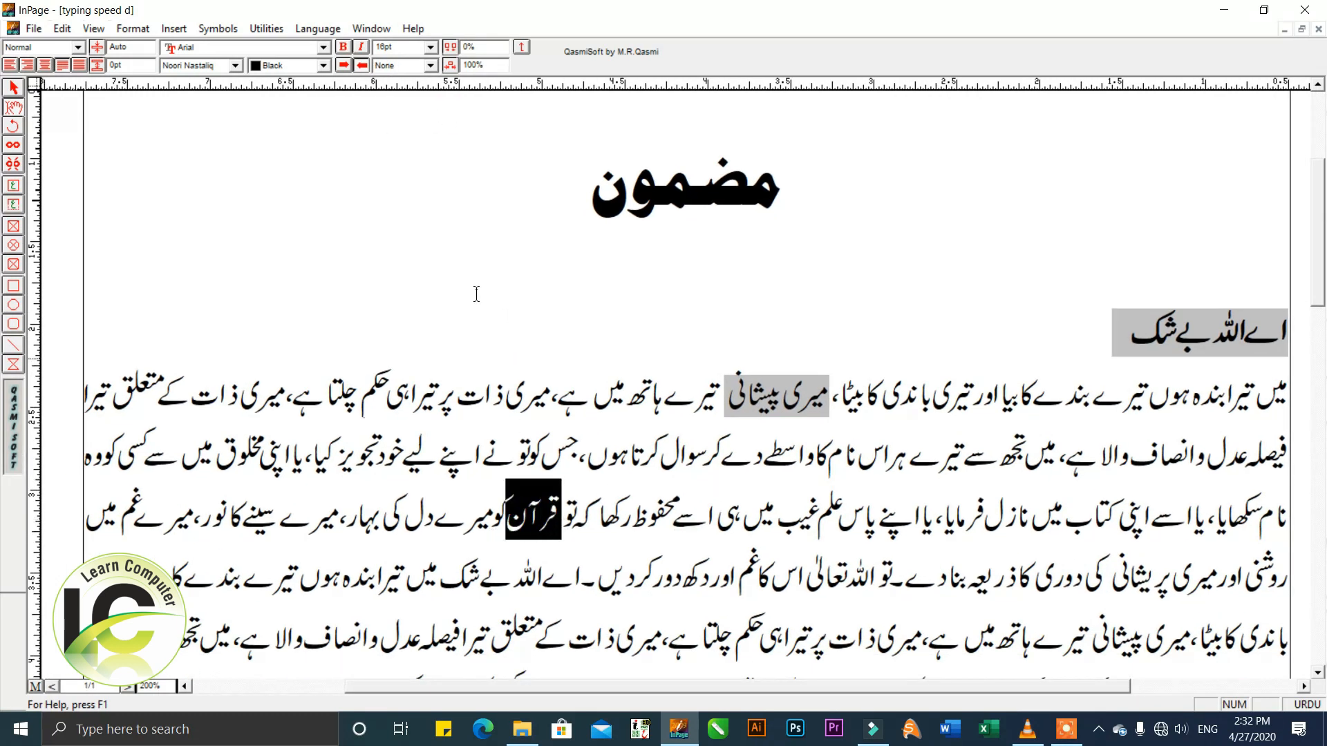
left_click(430, 66)
left_click(433, 120)
left_click(433, 120)
left_click(414, 122)
key("ctrl+z")
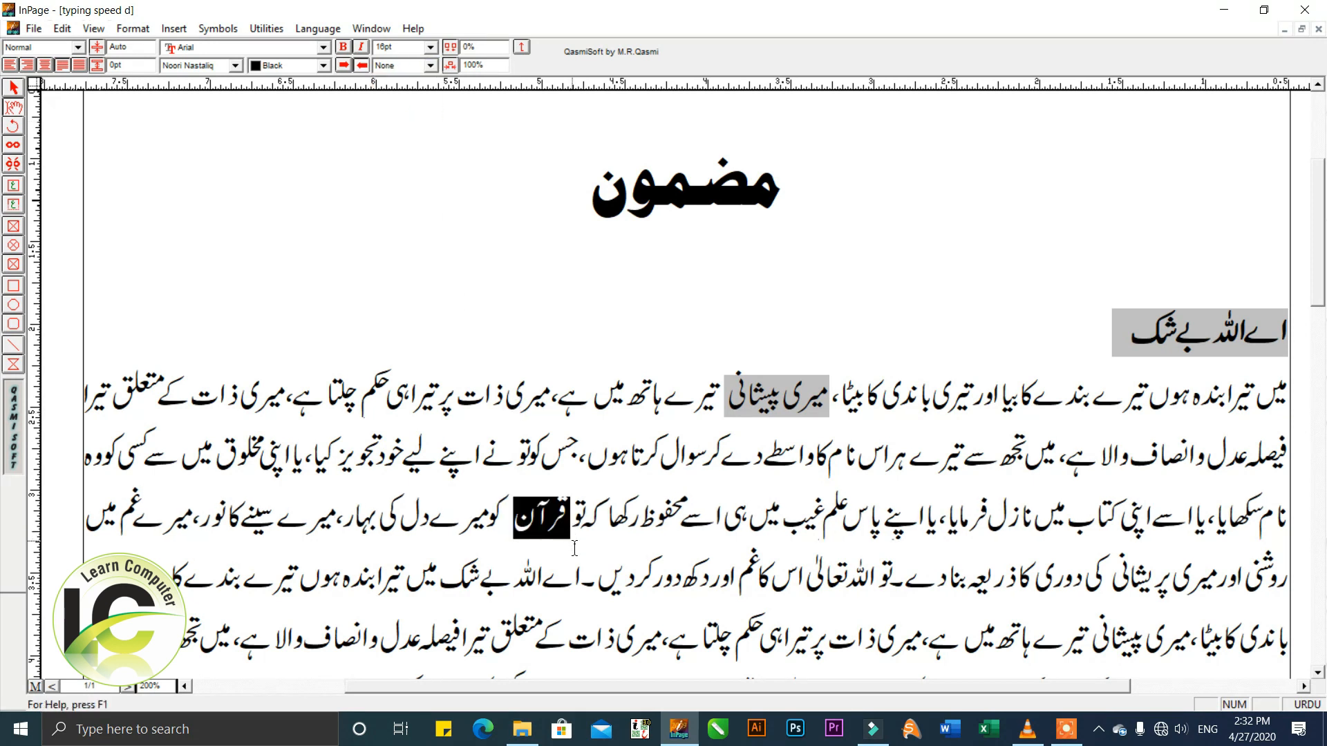
key("ctrl+z")
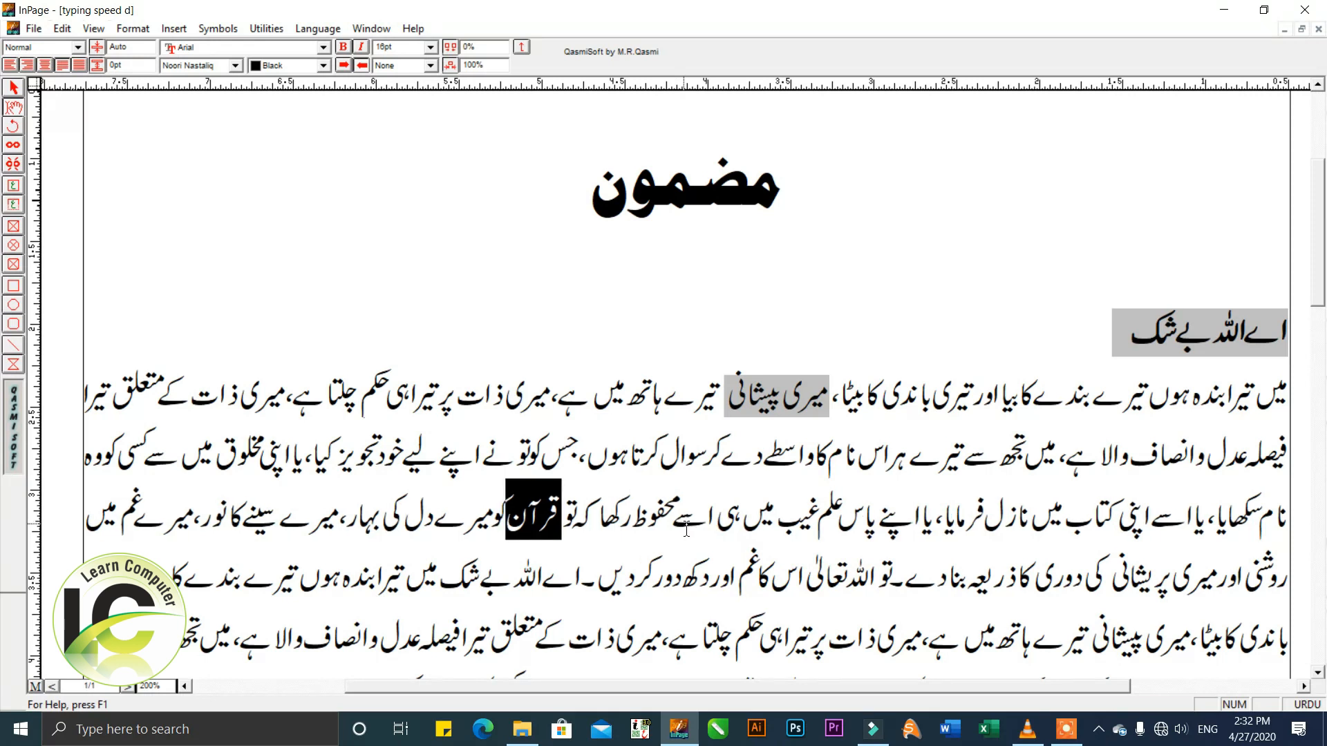
left_click(586, 478)
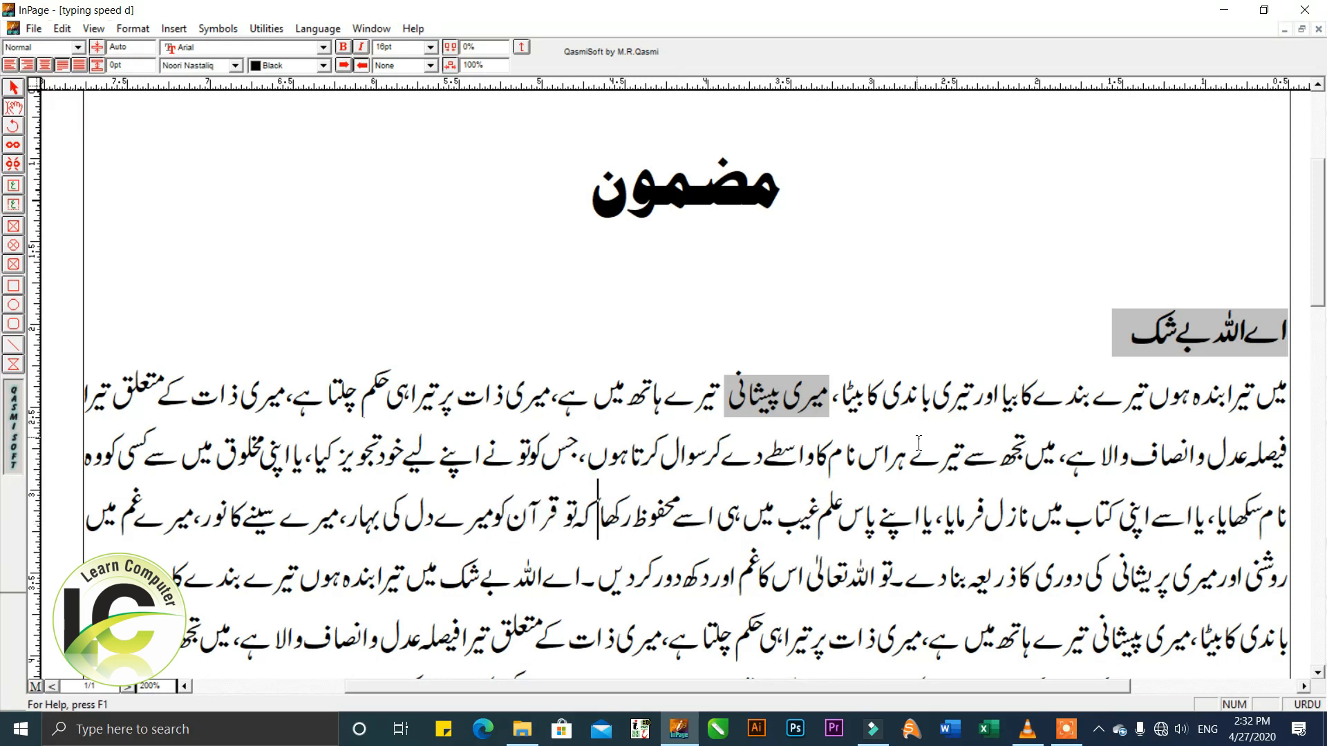
Apply the Reverse text style to the word "تیری" before "باندی" in the first body line.
left_click_drag(934, 412, 973, 408)
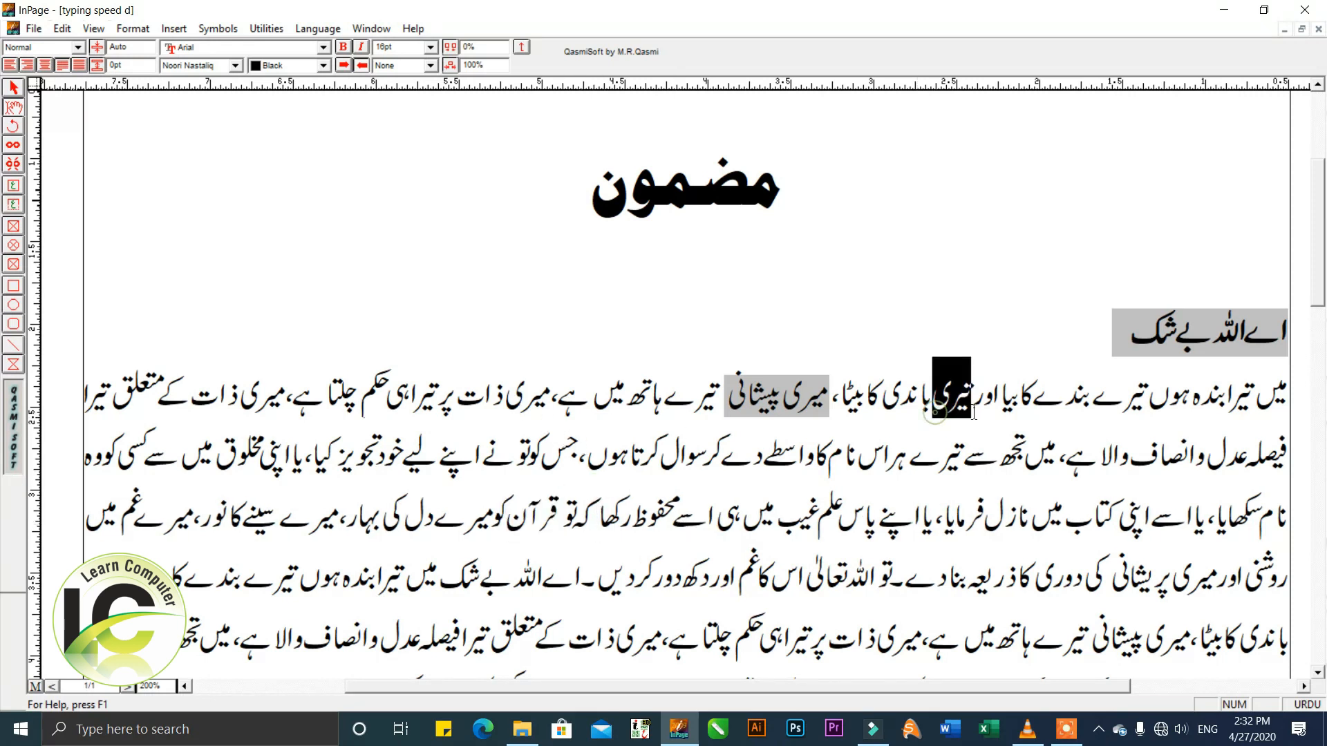
left_click(428, 66)
left_click_drag(437, 105, 436, 114)
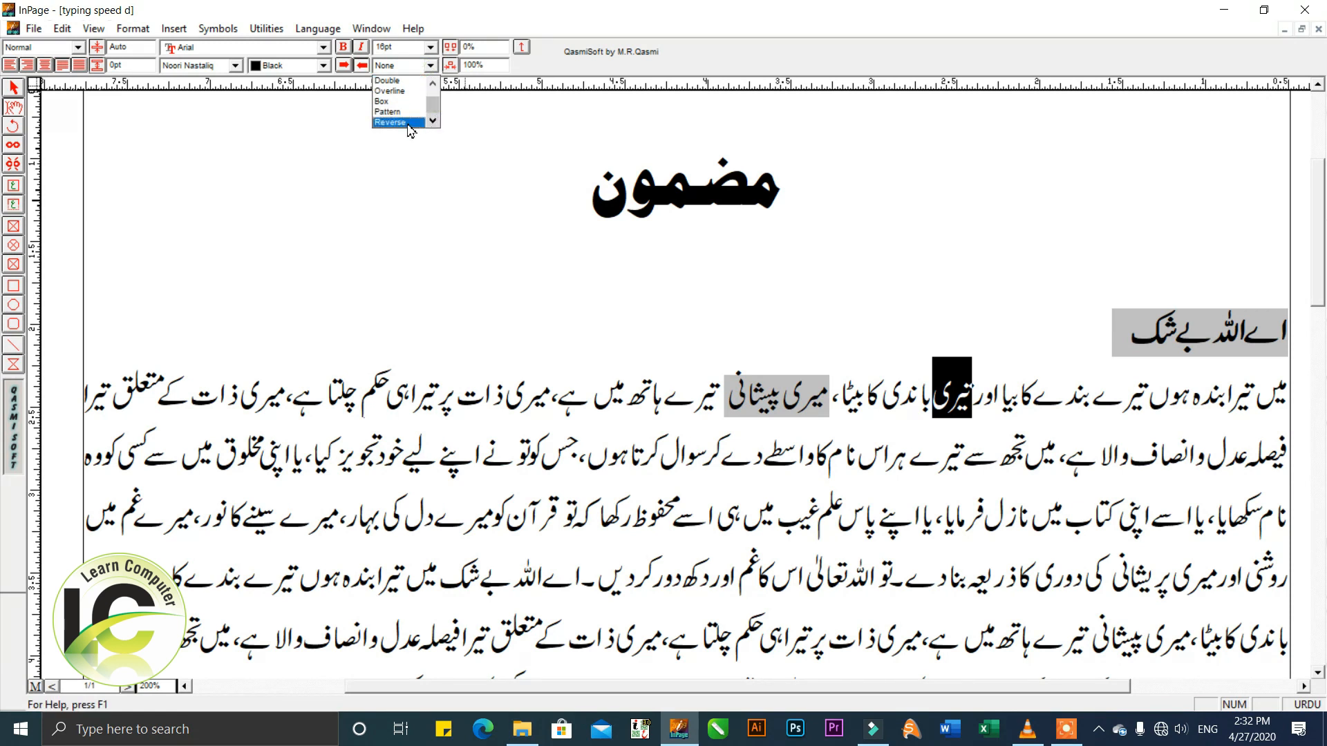
left_click(409, 123)
left_click(879, 447)
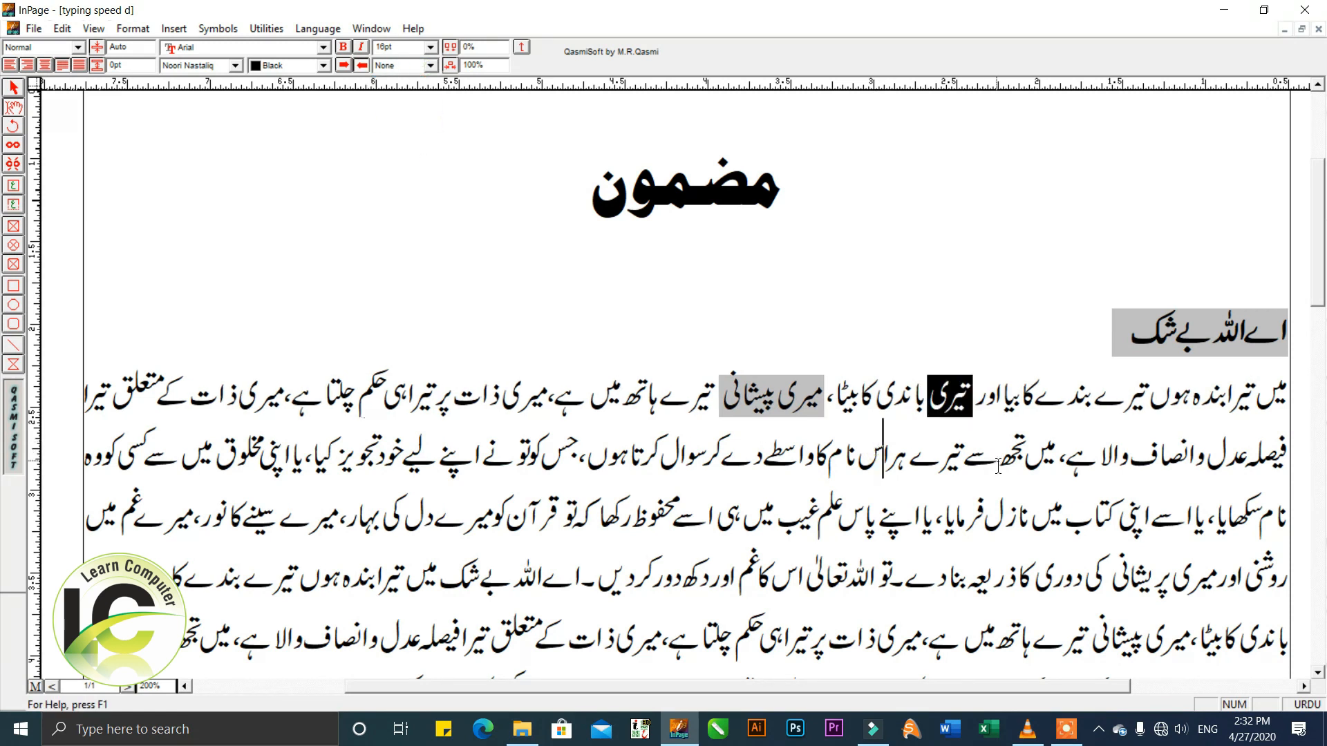
Set the text style to None for the subheading line and the styled words in the first body line.
left_click_drag(997, 481, 980, 479)
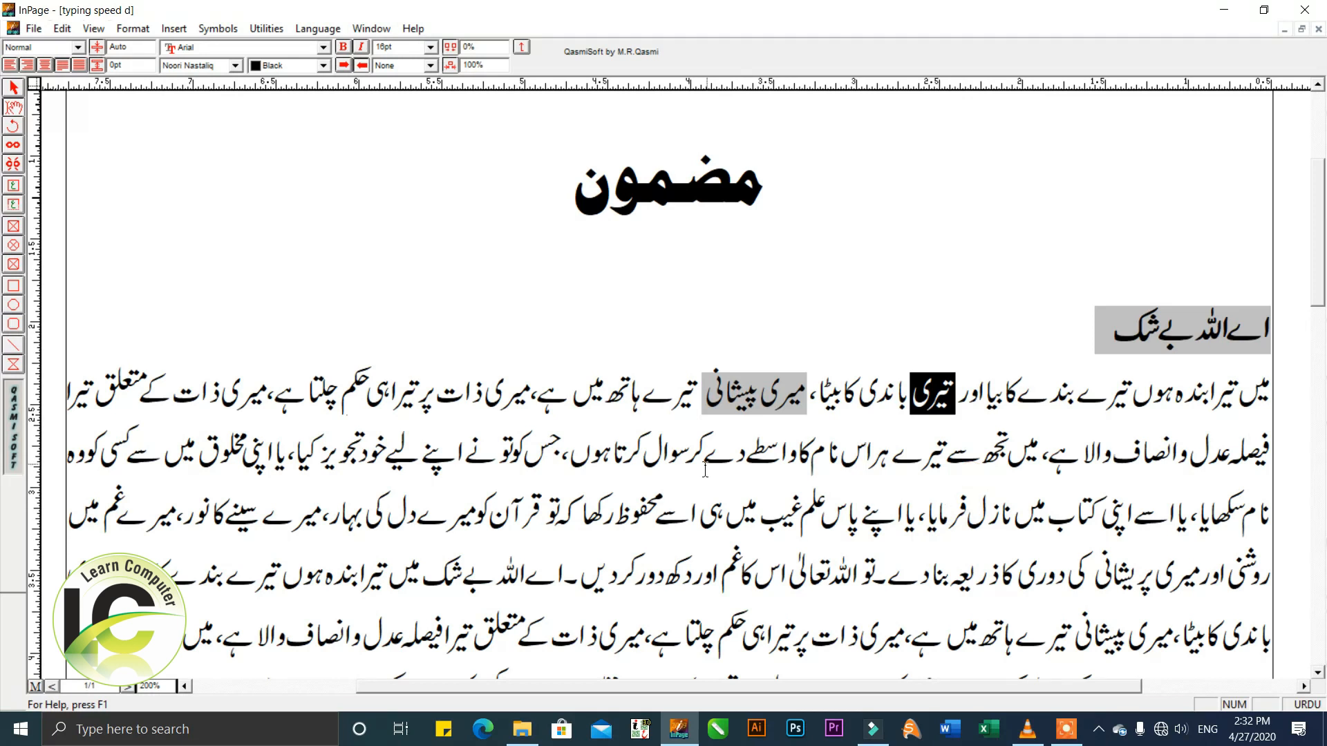
scroll(704, 470, "up", 1)
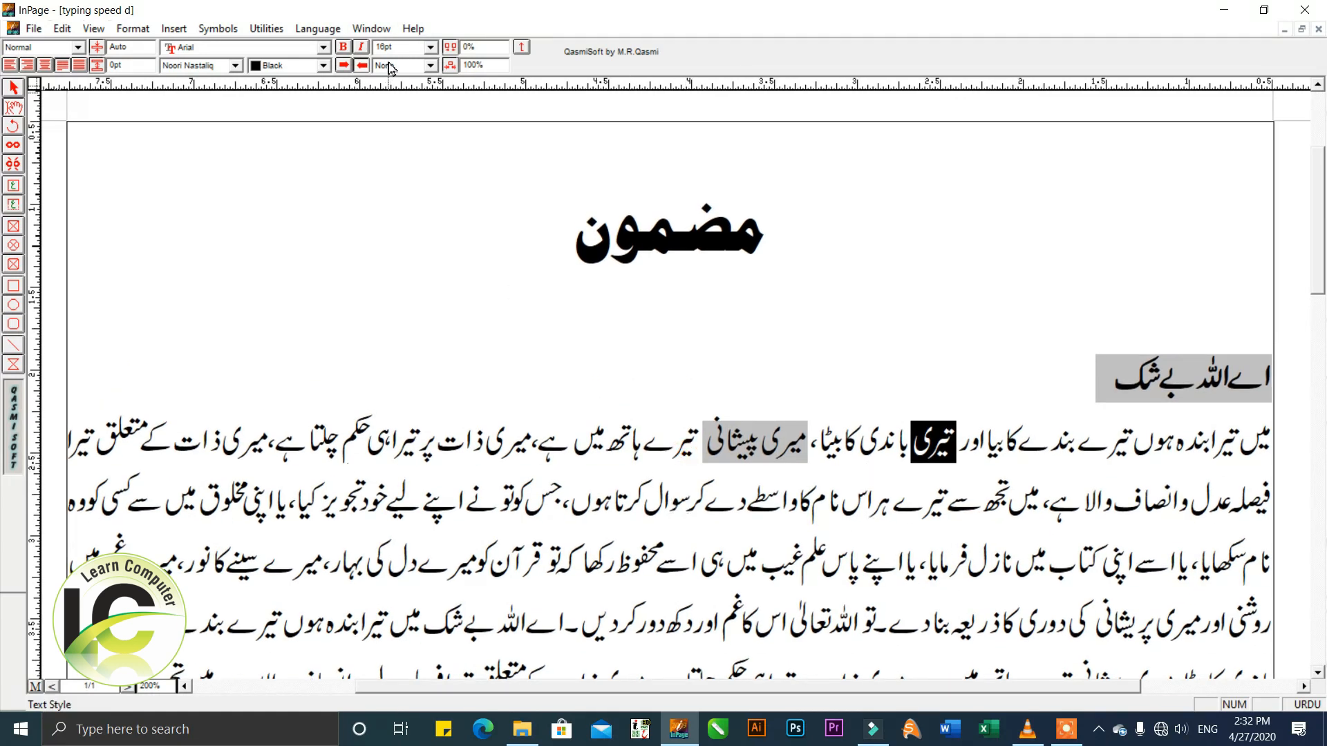
scroll(695, 473, "down", 1)
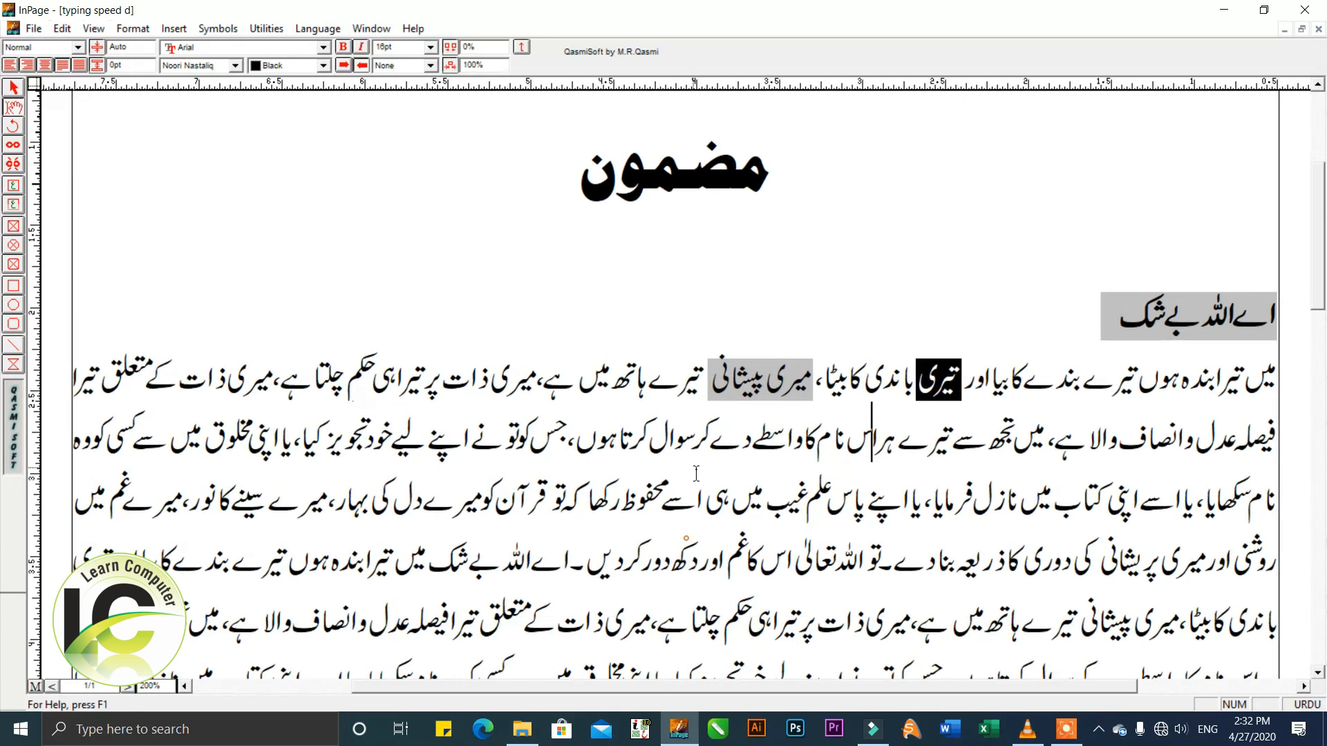
left_click_drag(676, 380, 1298, 332)
left_click(430, 46)
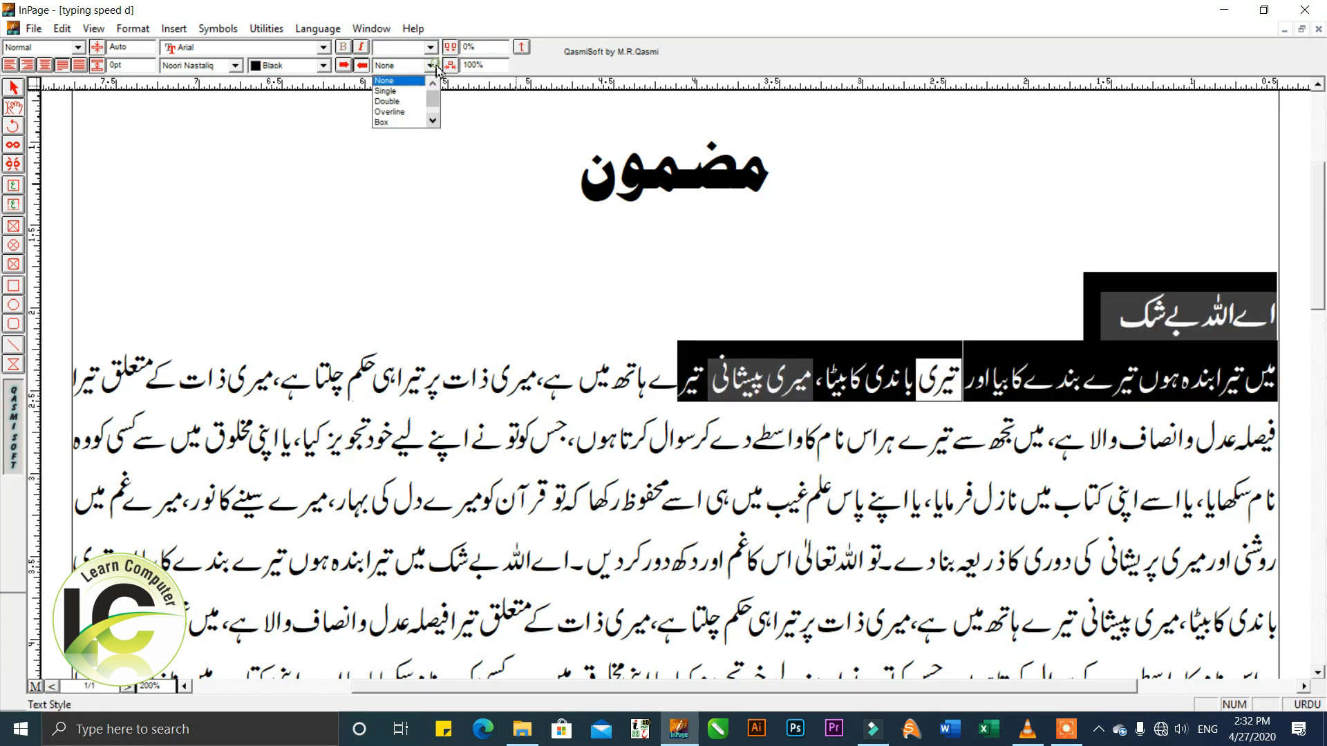
left_click(404, 91)
left_click(638, 387)
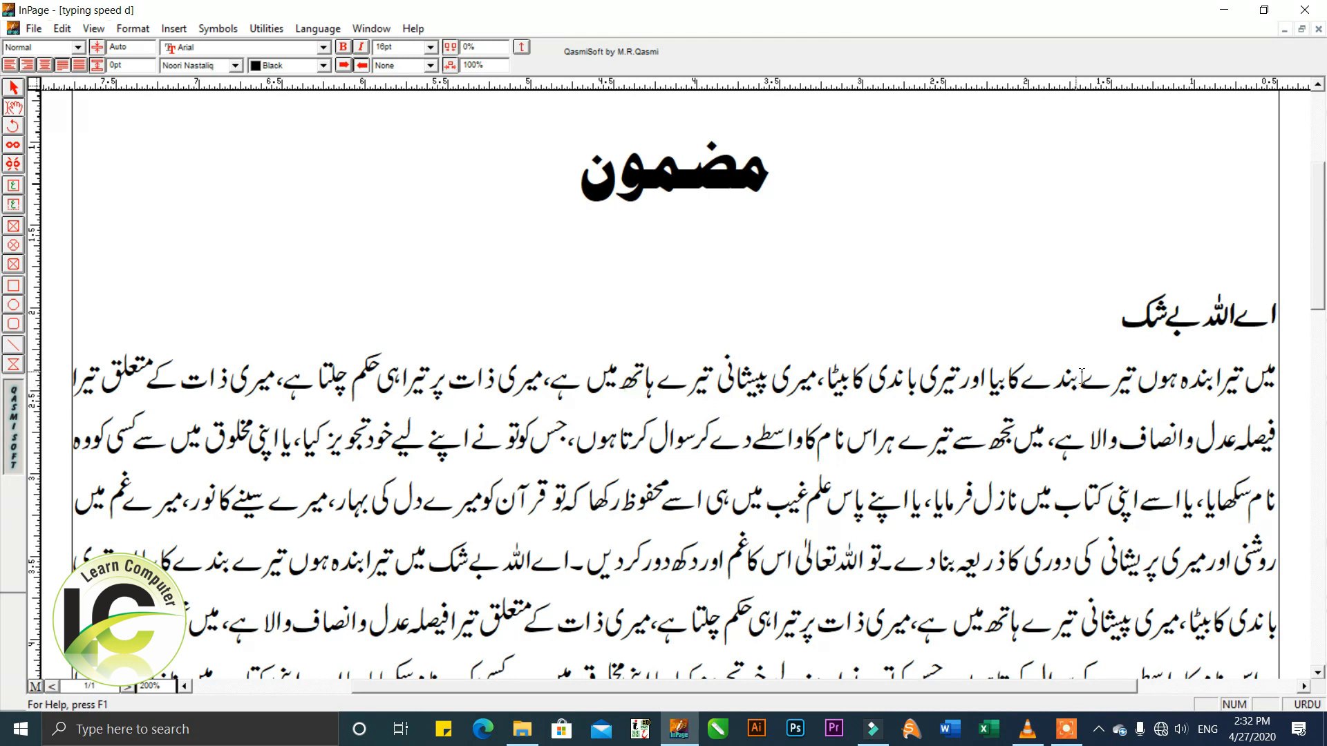
Toggle italic on and off for the subheading line "اے اللہ بے شک" and deselect it.
left_click_drag(1114, 325, 1286, 323)
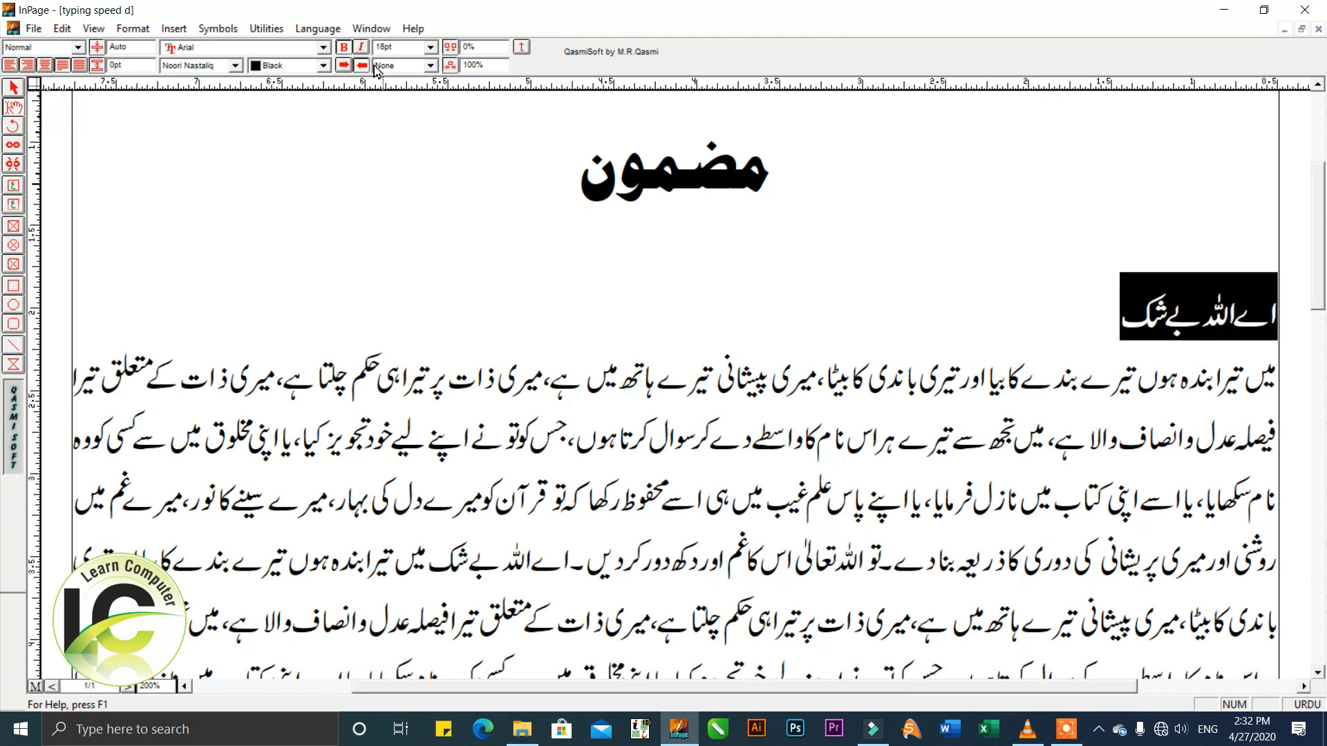
left_click(360, 47)
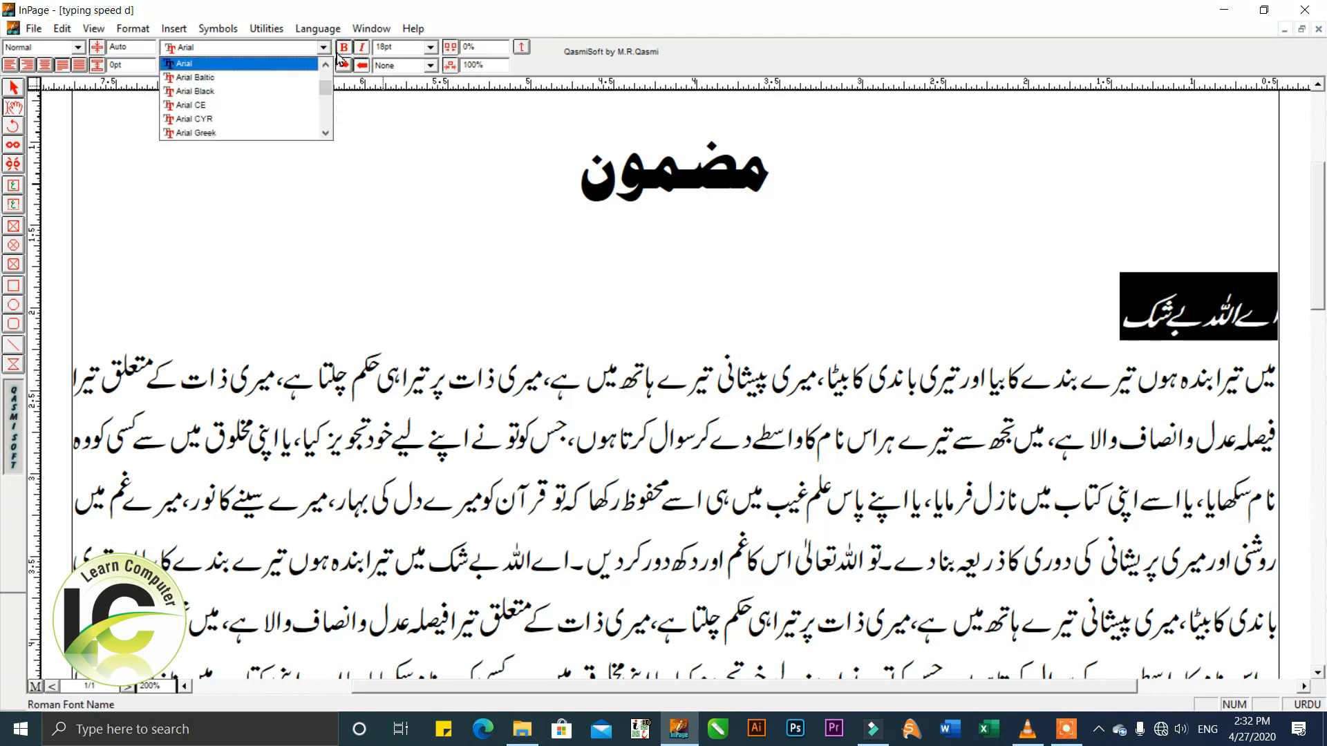
left_click(360, 47)
left_click(536, 276)
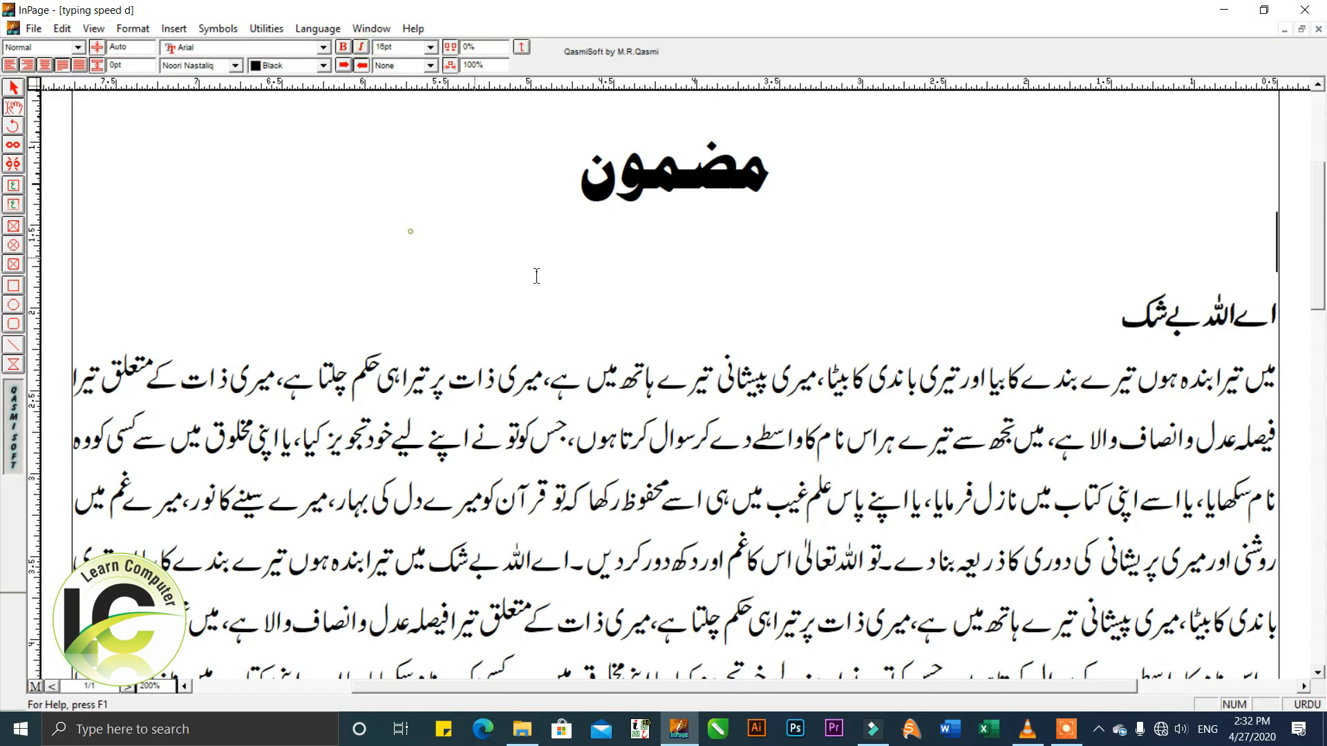
Join the subheading "اے اللہ بے شک" to the start of the body paragraph by removing the line break between them.
key("Left")
key("BackSpace")
key("Home")
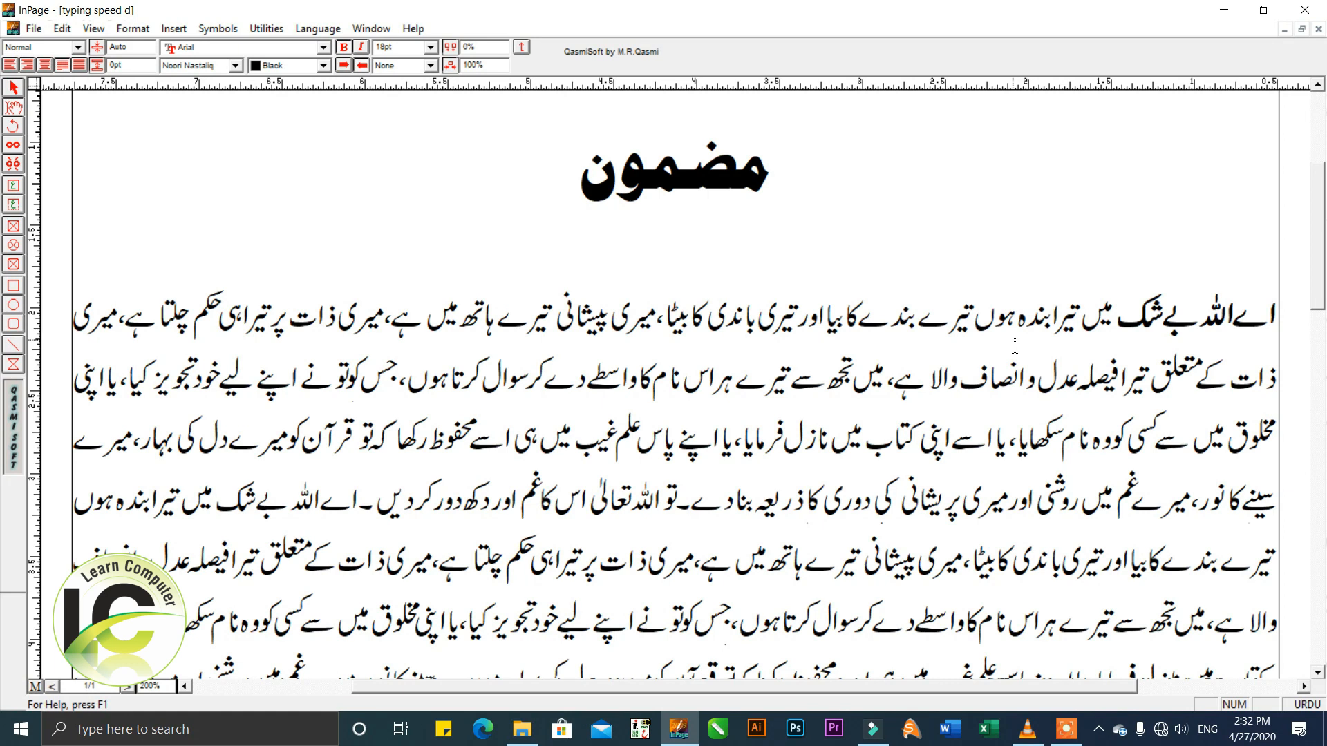
Set the opening words "اے اللہ بے شک میں" of the body paragraph to 16 pt and remove their bold formatting.
key("ctrl+shift+Left")
key("ctrl+shift+Left")
key("ctrl+shift+Left")
key("ctrl+shift+Left")
key("ctrl+shift+Left")
key("ctrl+shift+f")
key("Tab")
key("Tab")
key("Tab")
type("16")
key("Return")
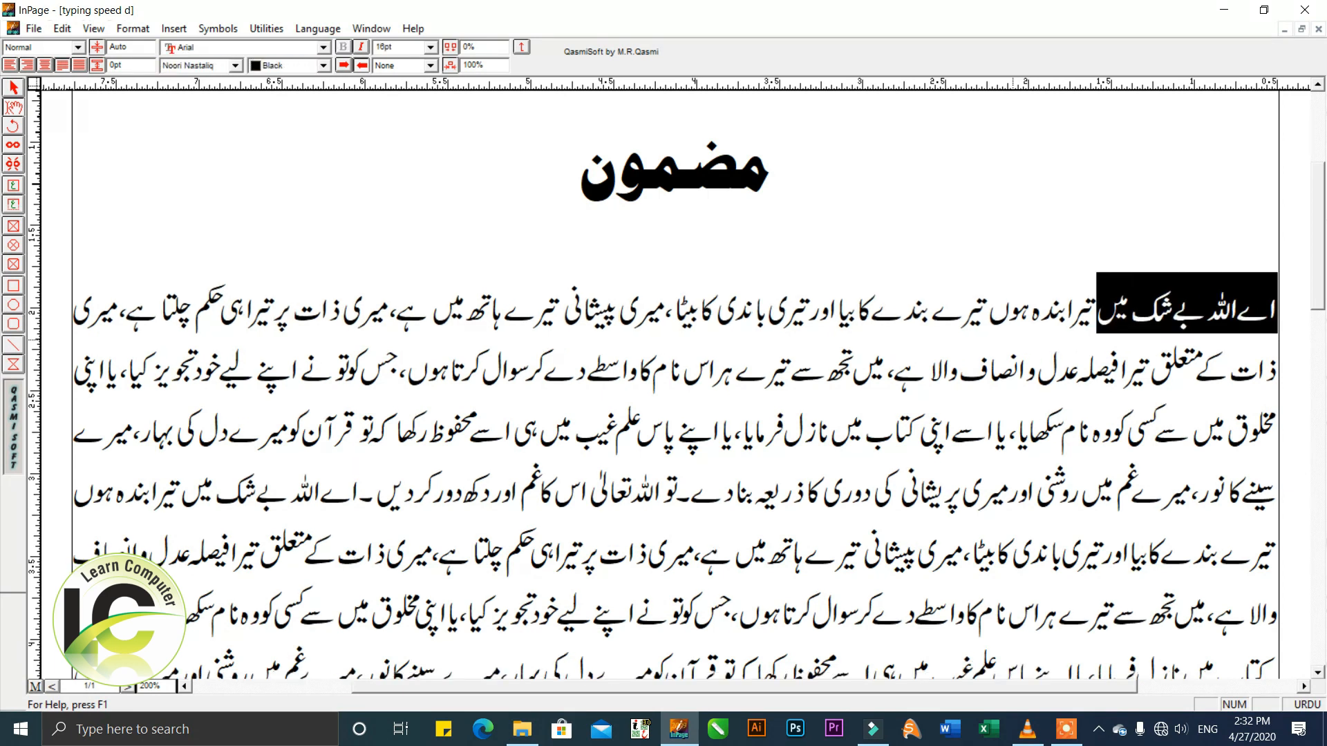
key("ctrl+b")
key("Home")
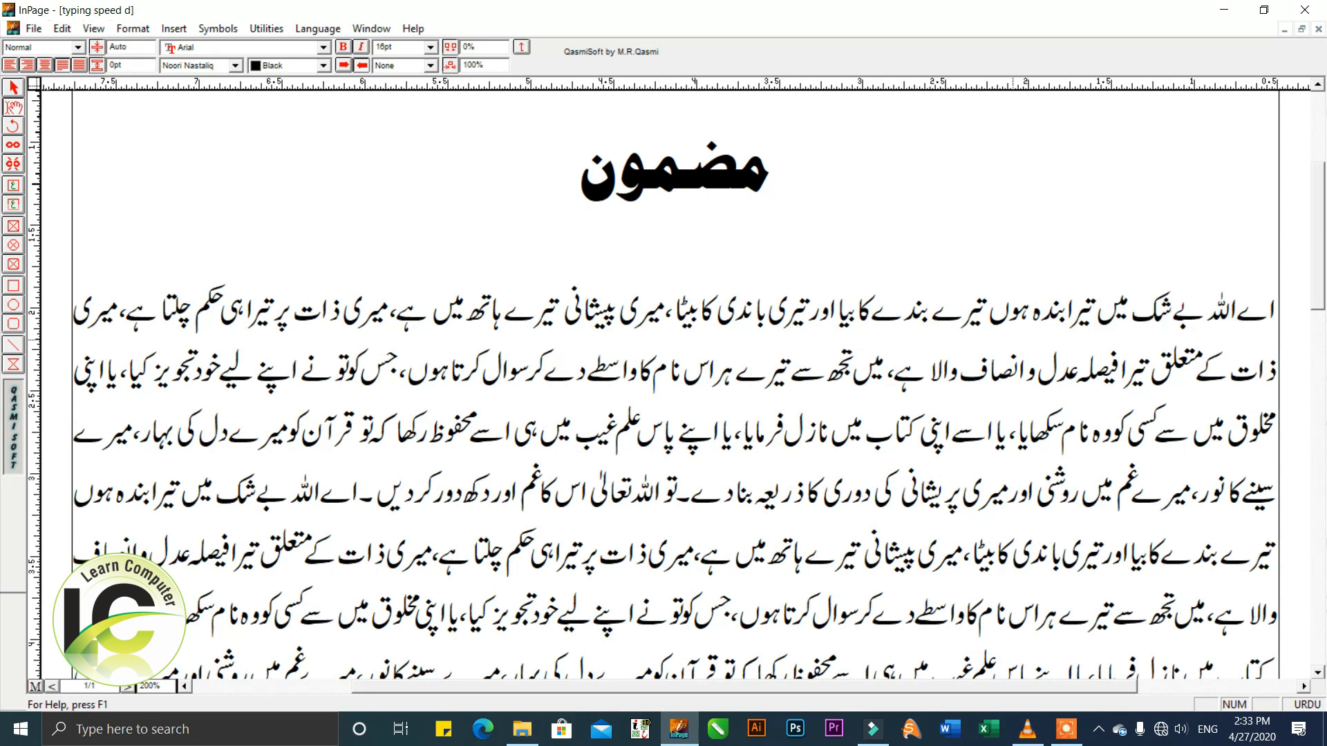
Set the text colour of the heading "مضمون" to Red.
left_click(901, 328)
left_click(400, 364)
left_click(684, 163)
double_click(695, 166)
left_click(290, 66)
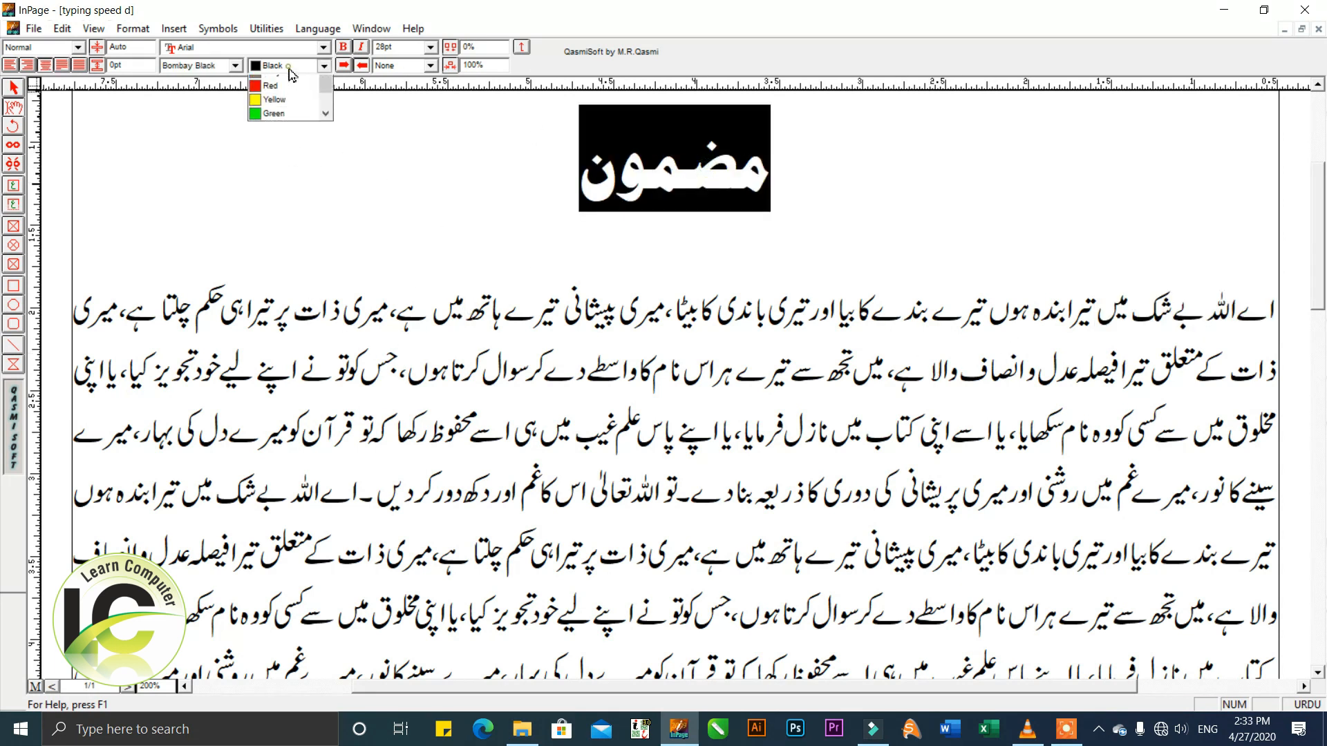
left_click(275, 109)
Set the text colour of the heading "مضمون" to Blue and deselect it.
left_click(323, 65)
scroll(283, 118, "down", 1)
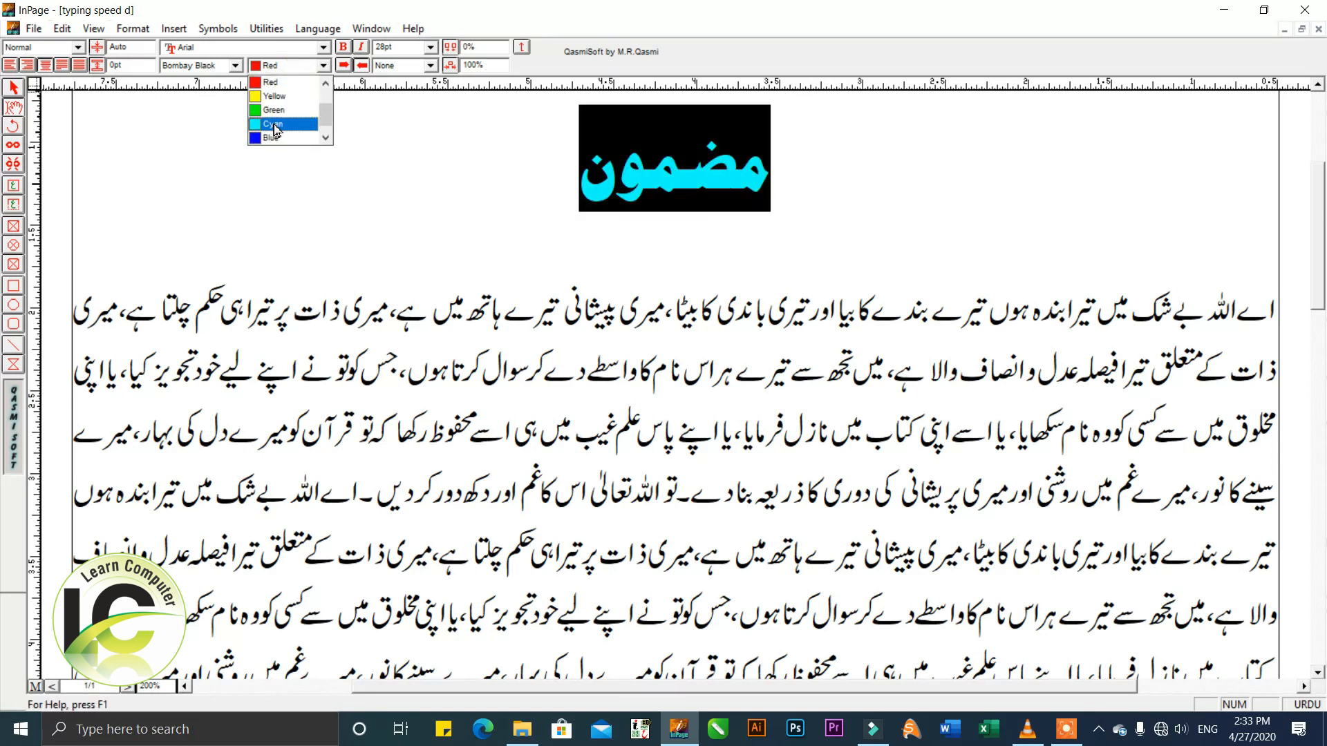
left_click(273, 136)
left_click(529, 207)
double_click(643, 171)
left_click(306, 70)
left_click(283, 107)
left_click(521, 203)
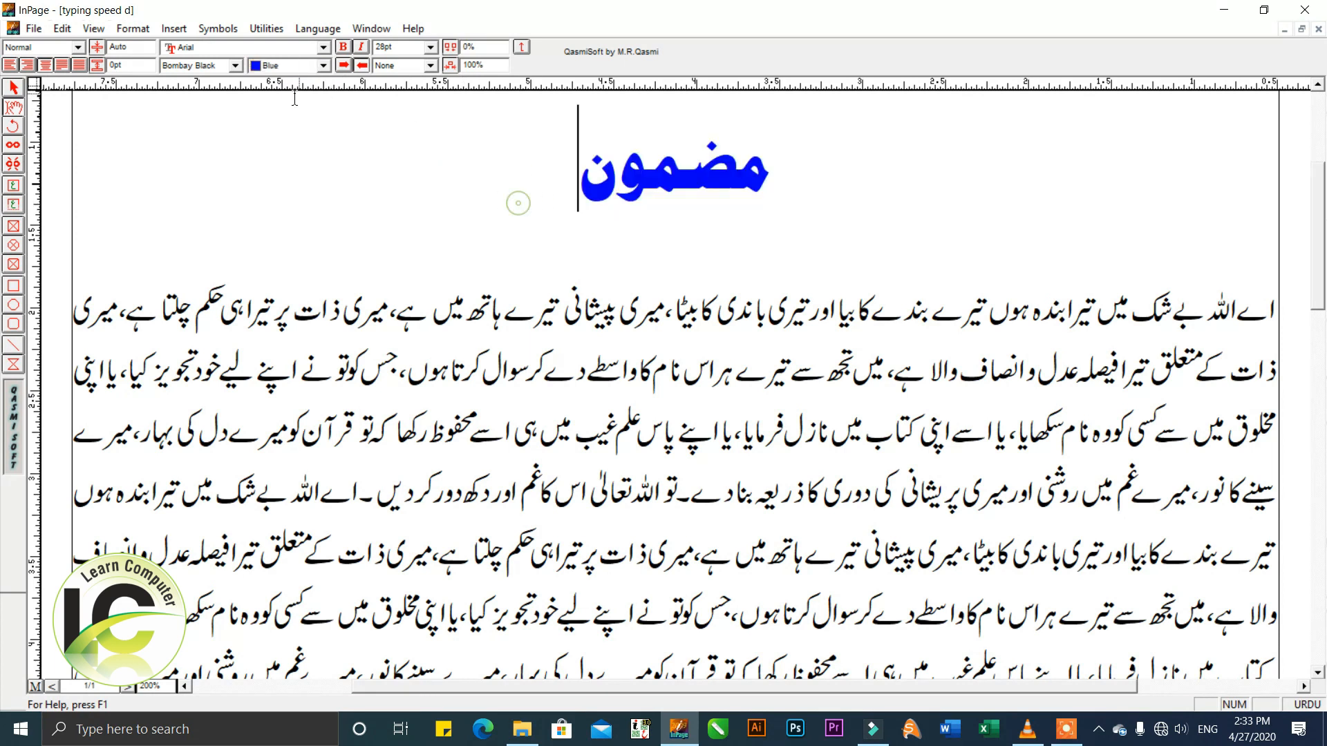
left_click(678, 223)
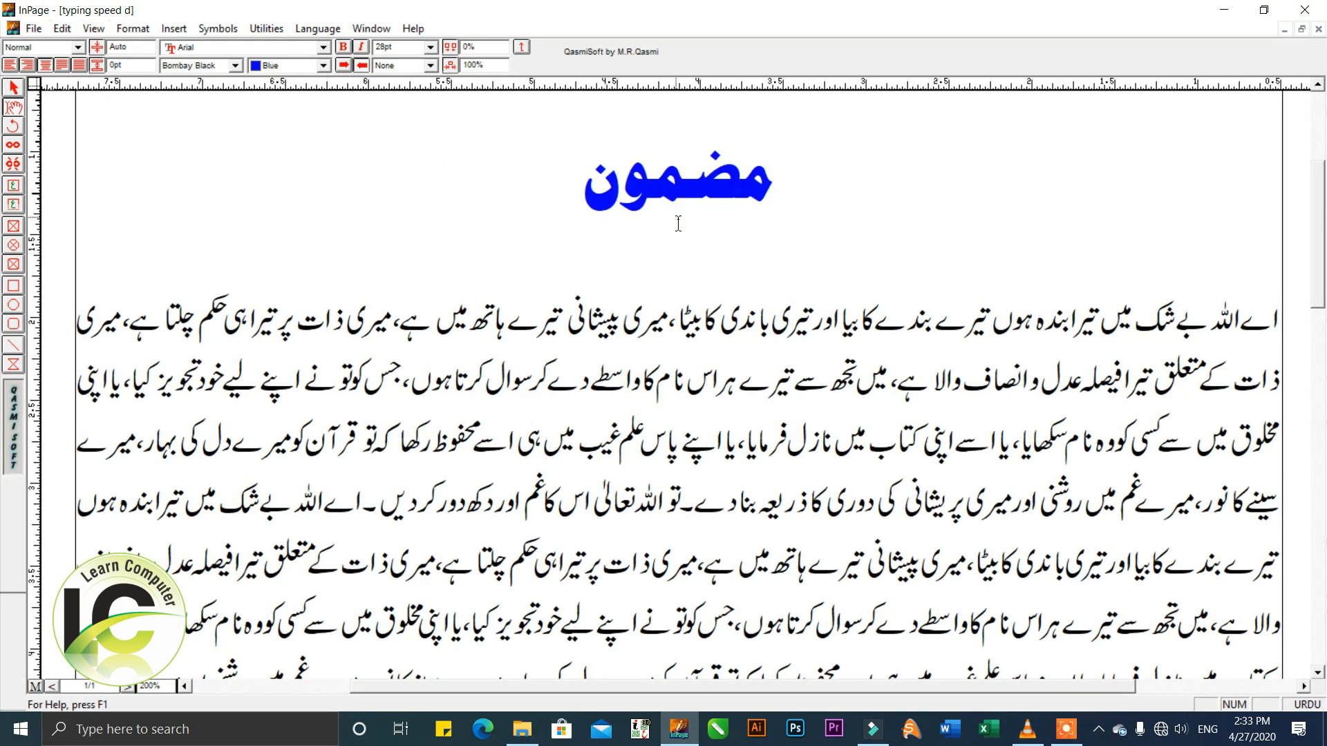
Select the whole body paragraph and set its line spacing to 22 pt.
scroll(707, 304, "down", 1)
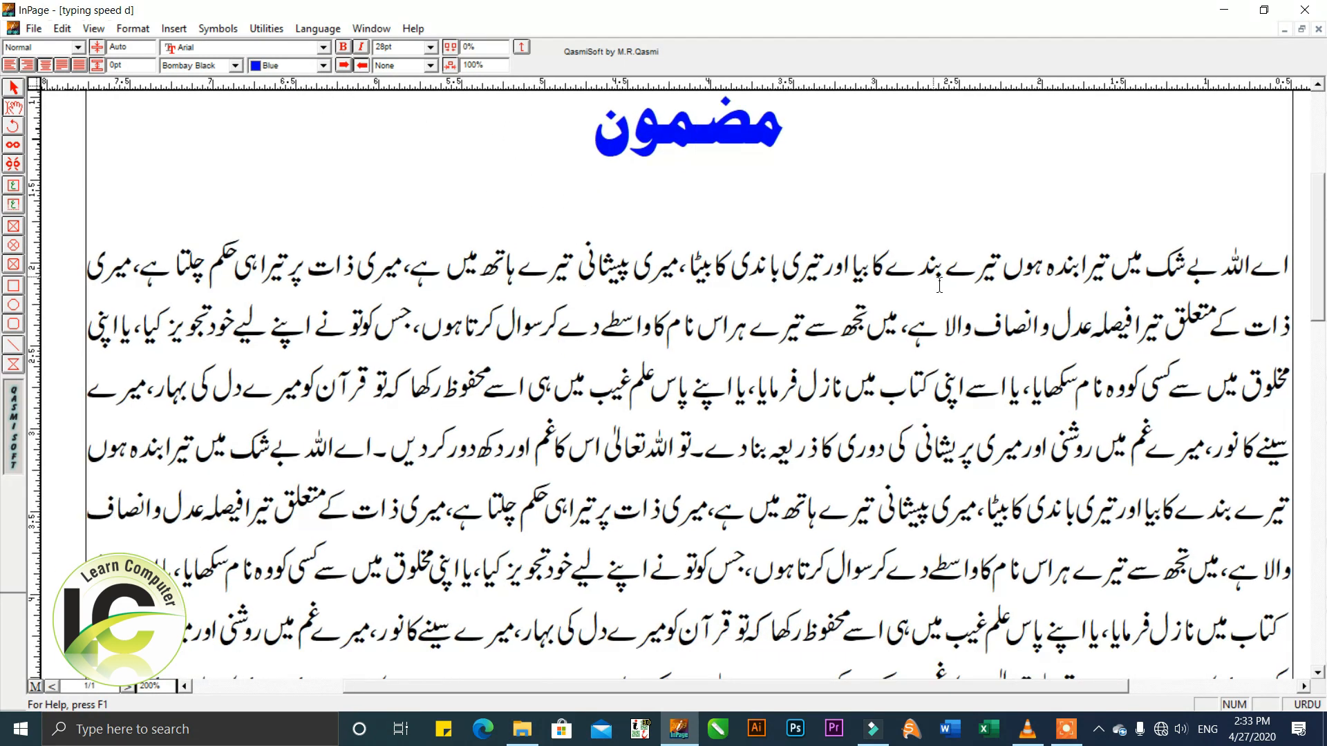
double_click(895, 304)
double_click(895, 302)
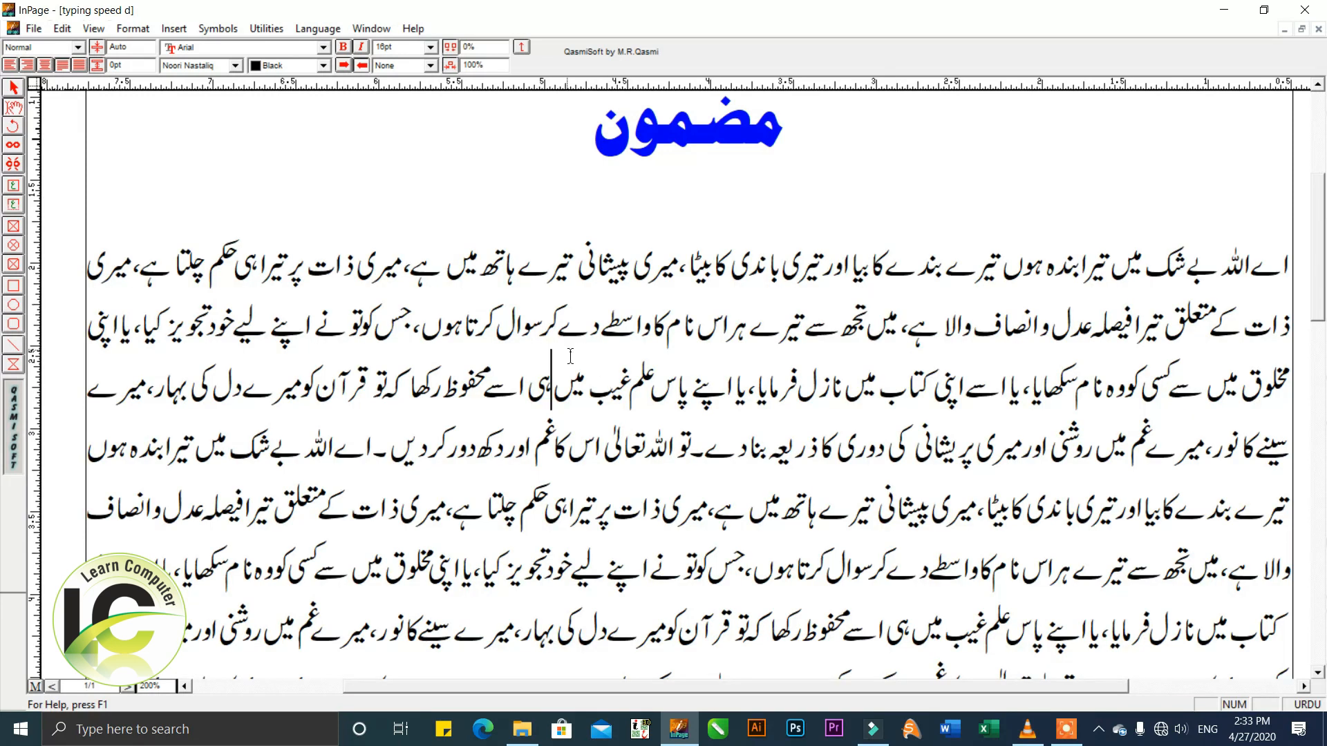
triple_click(567, 351)
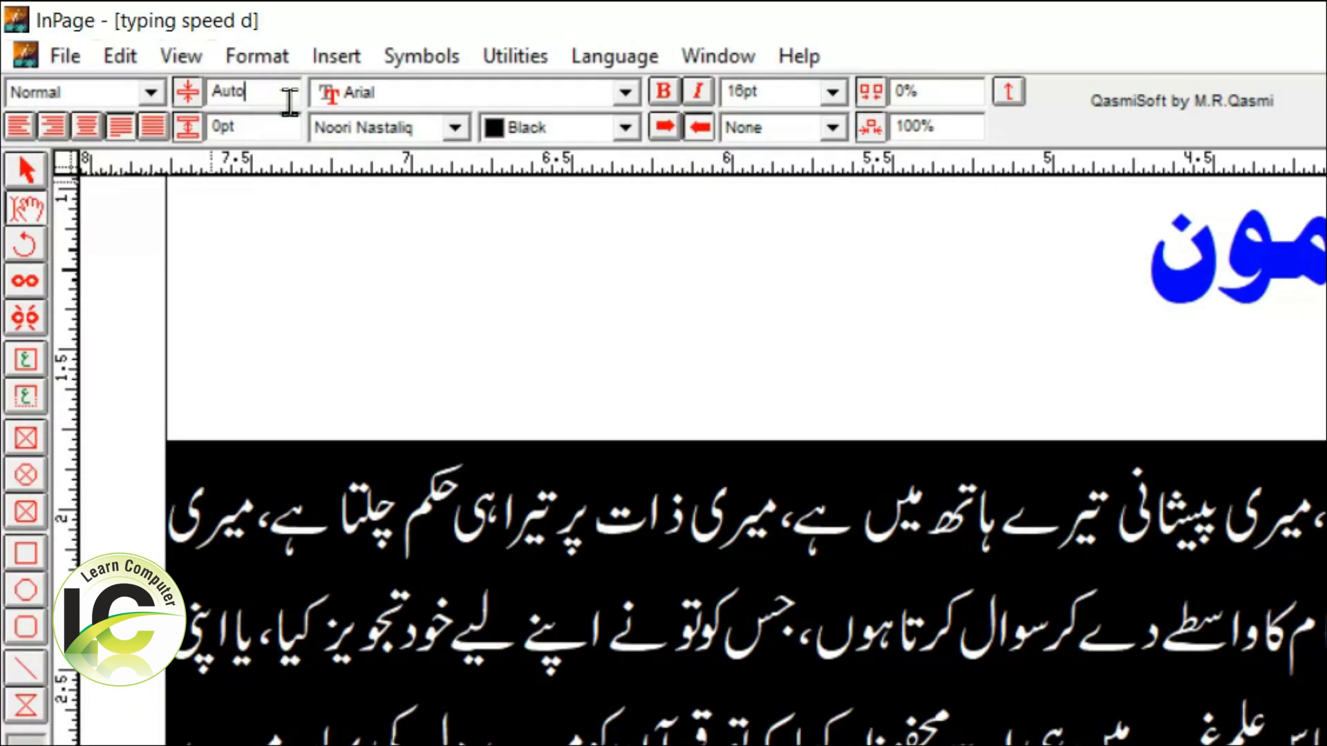
left_click_drag(139, 52, 98, 46)
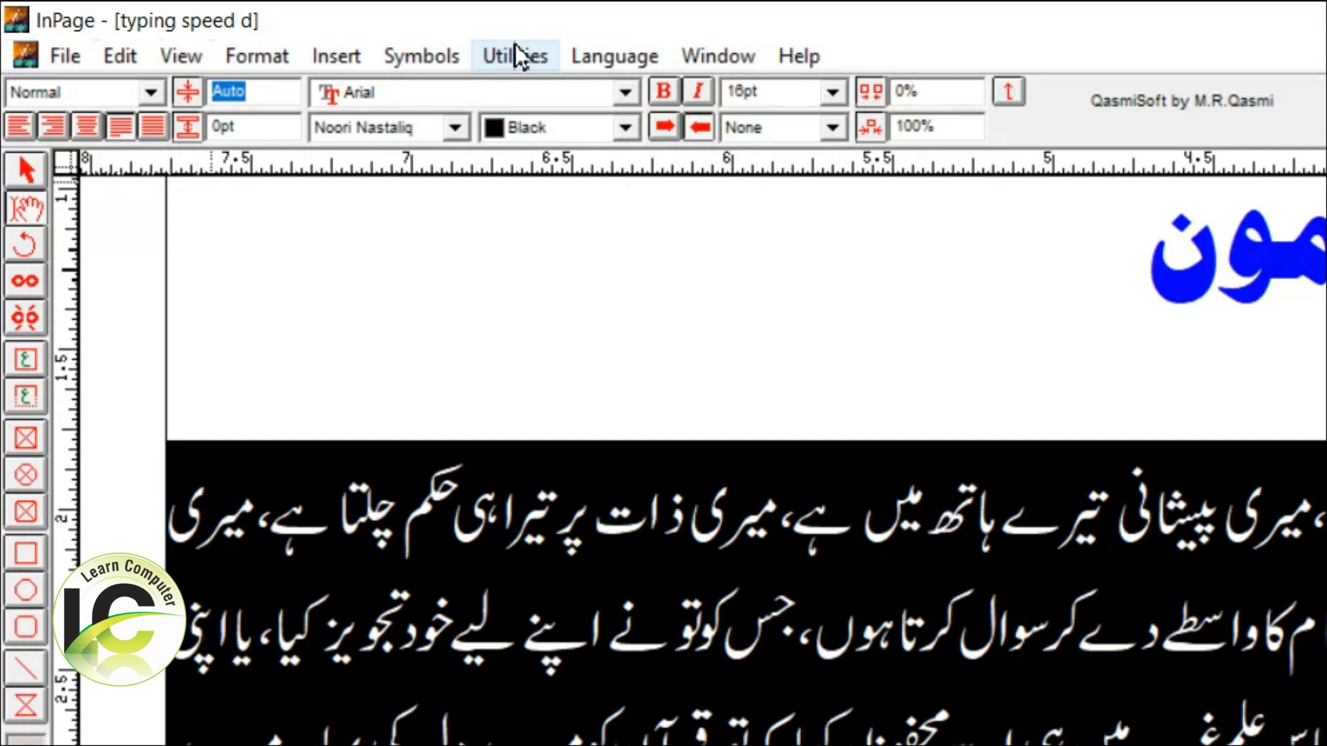
type("22")
key("Return")
key("ctrl+z")
key("ctrl+z")
key("ctrl+z")
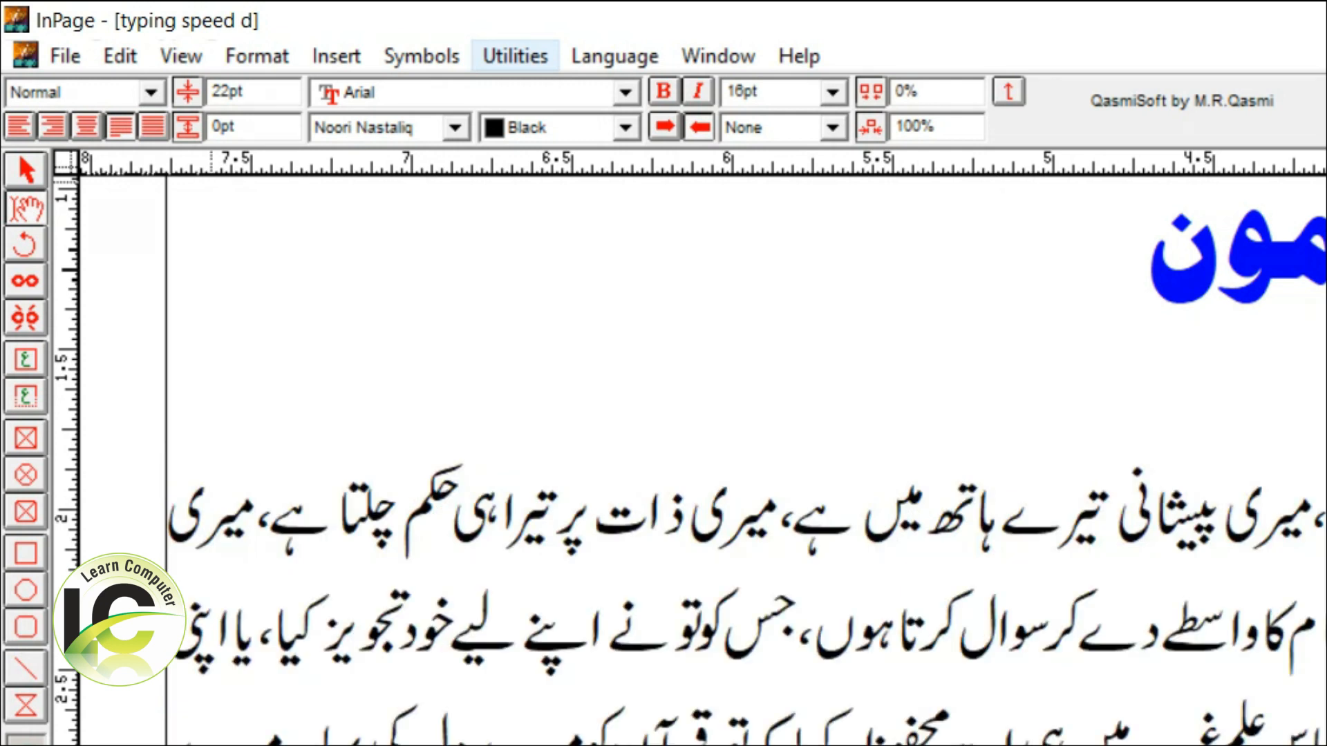
key("ctrl+z")
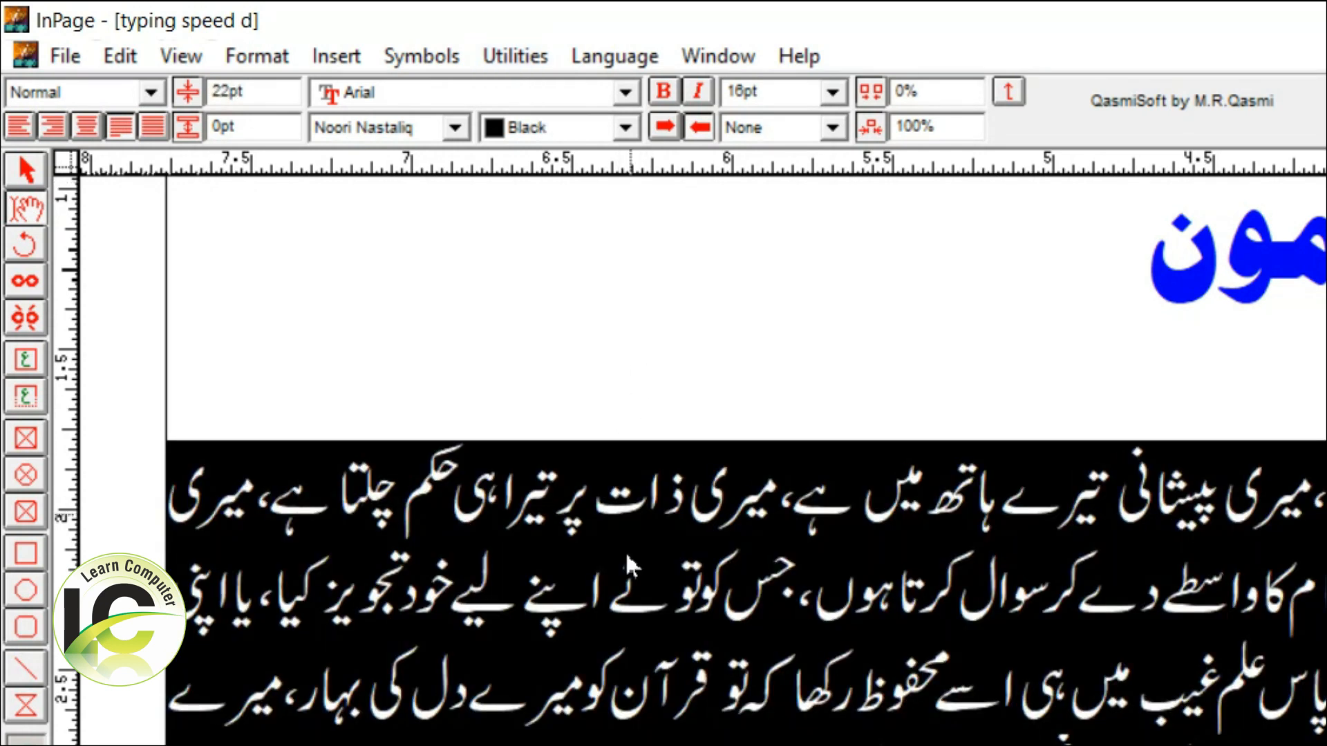
Try a line spacing of 20 pt on the selected body paragraph and return it to 22 pt.
left_click(291, 97)
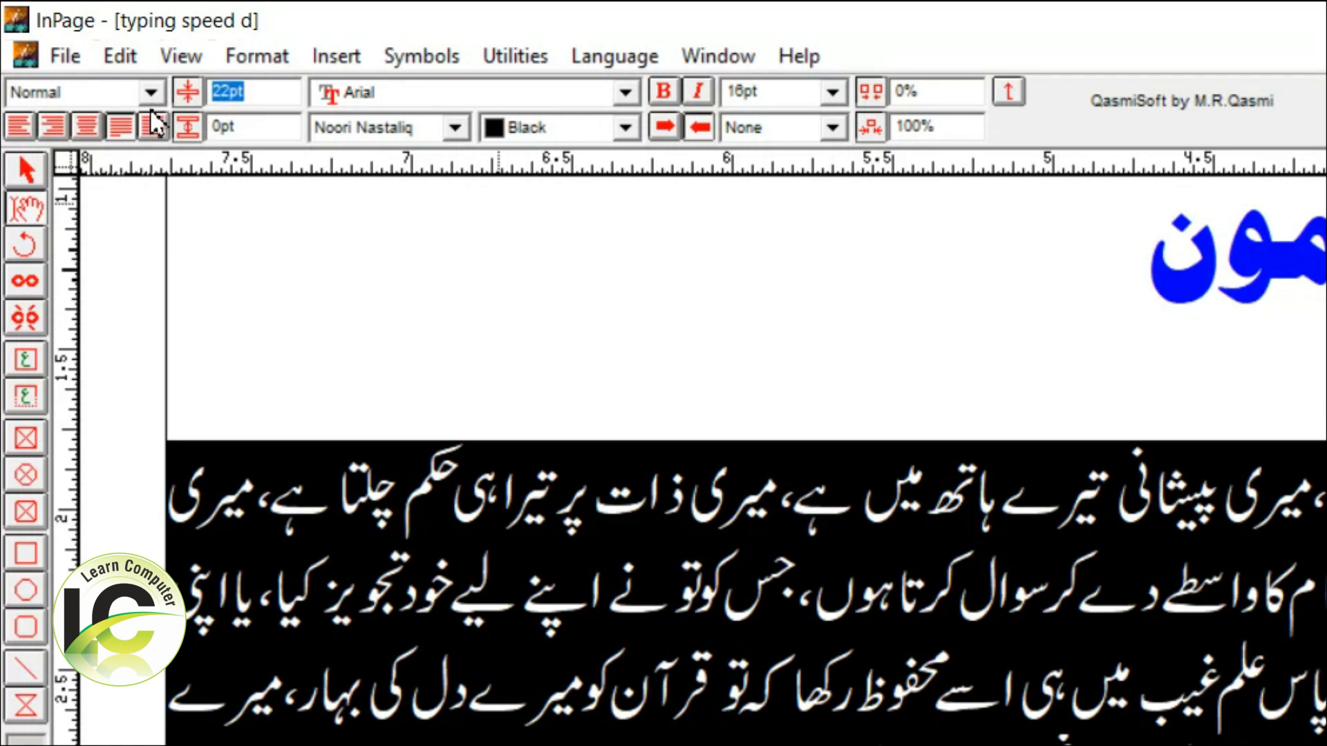
type("20")
key("Return")
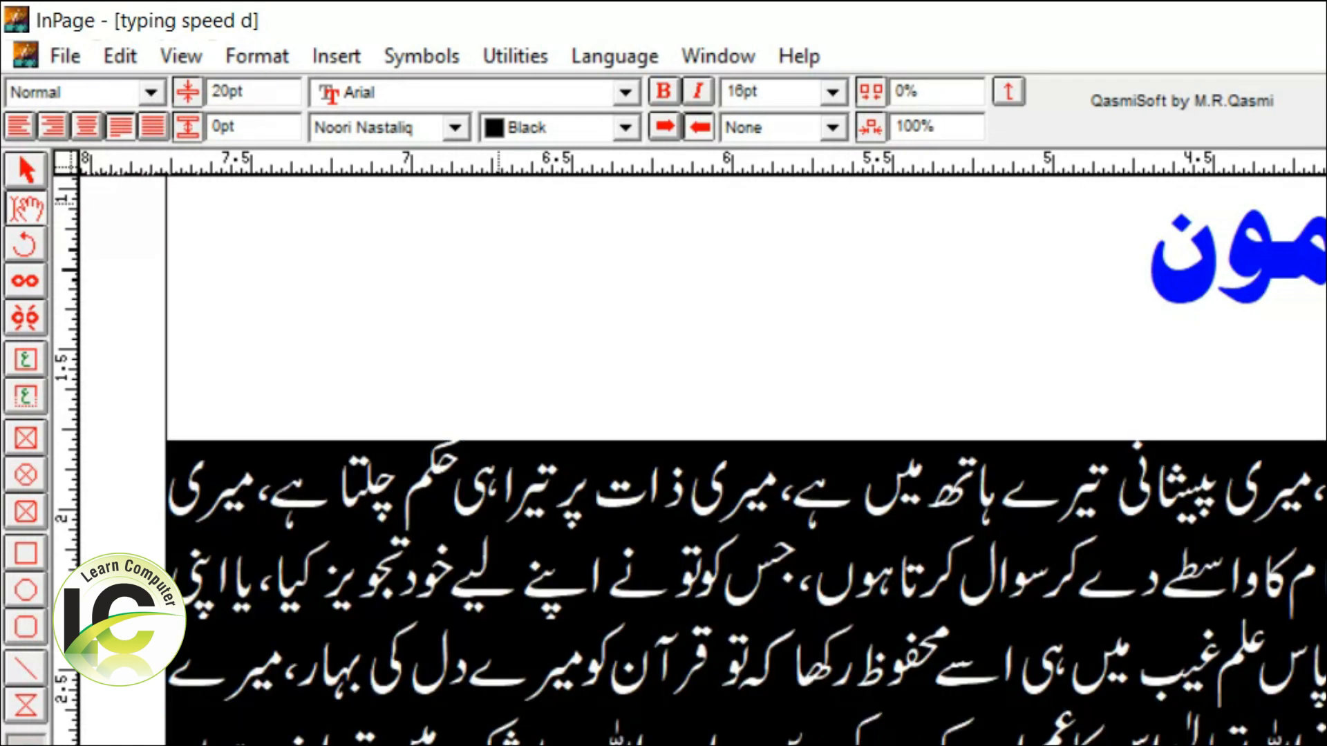
double_click(287, 96)
type("22")
key("Return")
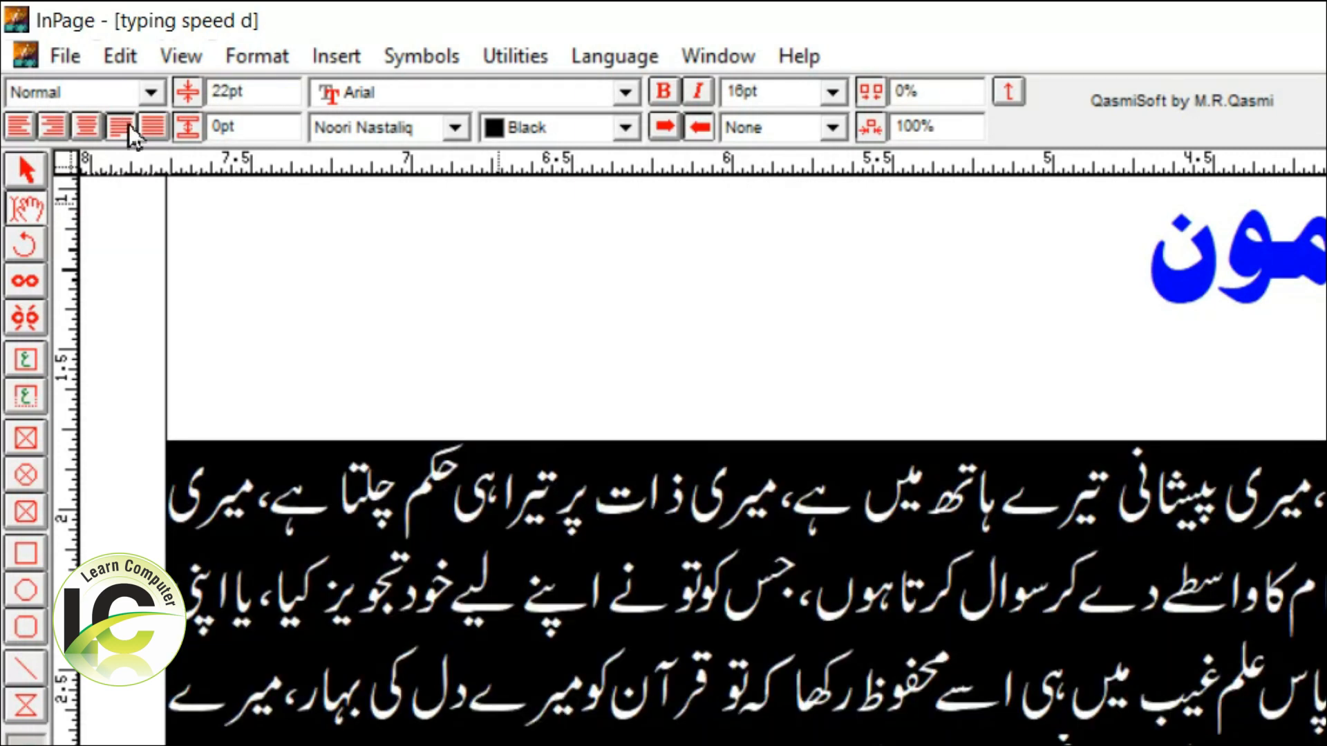
Try a line spacing of 50 pt on the body paragraph, review the text, and return it to 22 pt.
double_click(281, 104)
type("50")
key("Return")
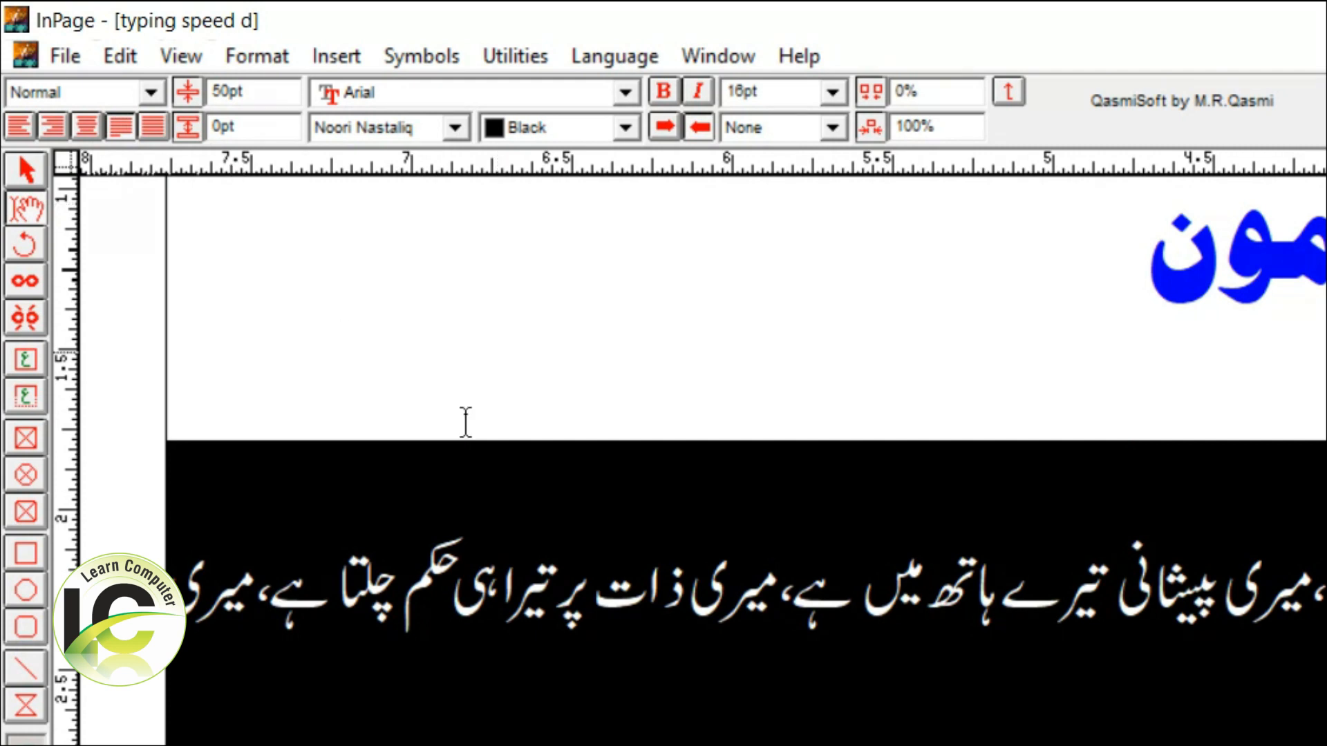
scroll(1040, 657, "down", 5)
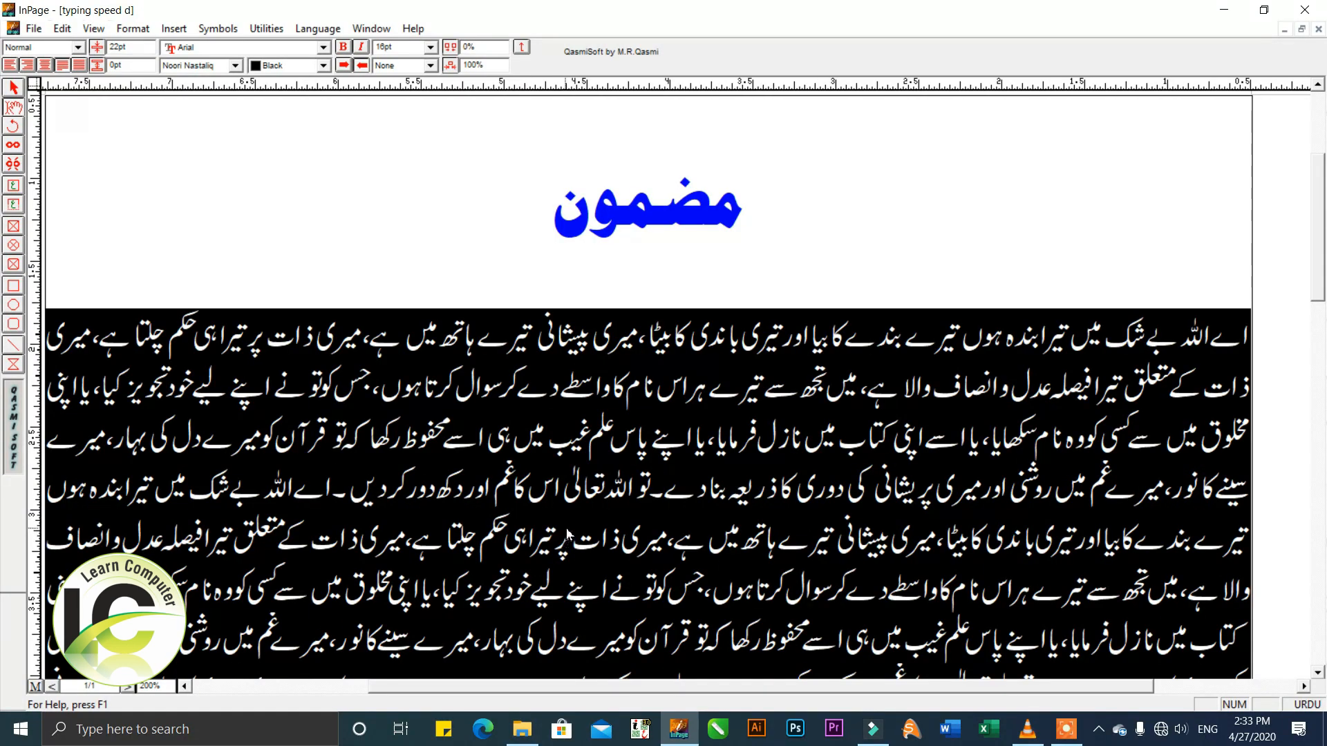
scroll(567, 534, "down", 5)
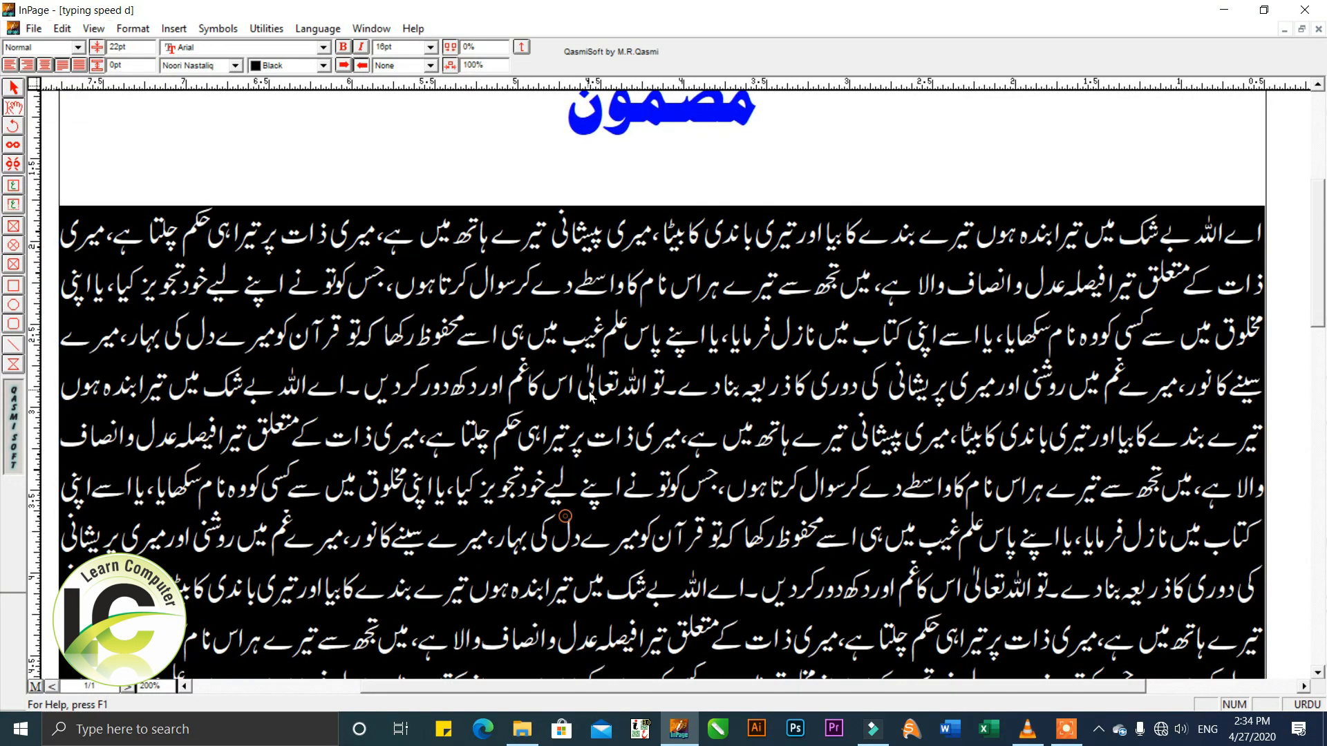
Try an extra gap of 10 pt and 5 pt between the body paragraph's lines and reset it to 0 pt.
scroll(610, 434, "up", 3)
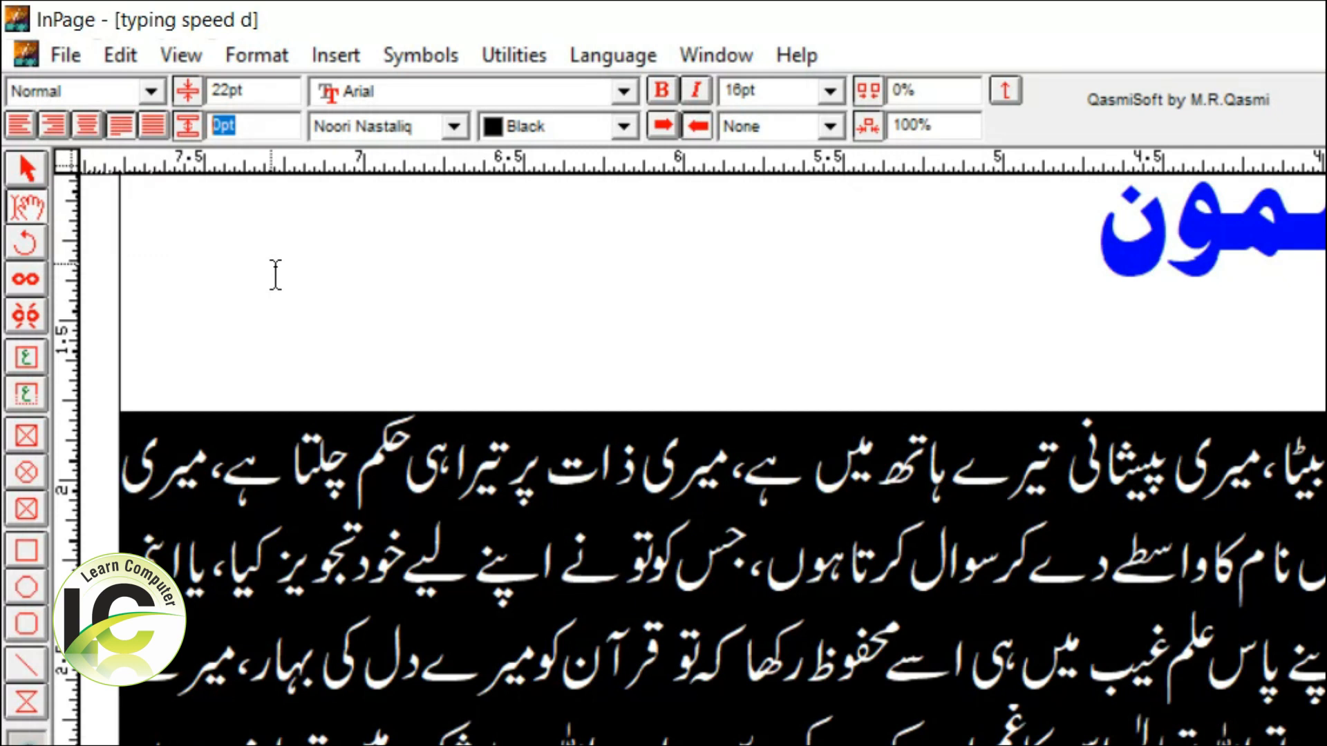
type("10")
key("Return")
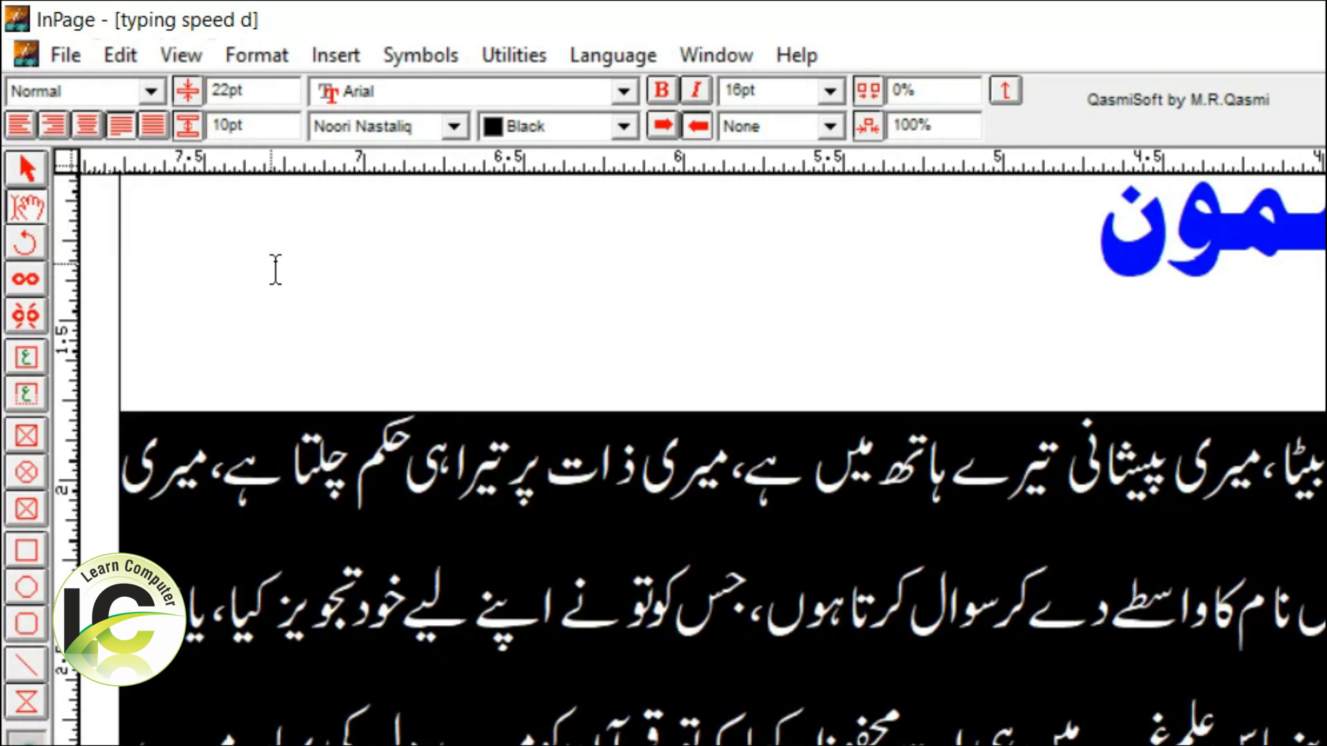
double_click(257, 126)
type("5")
key("Return")
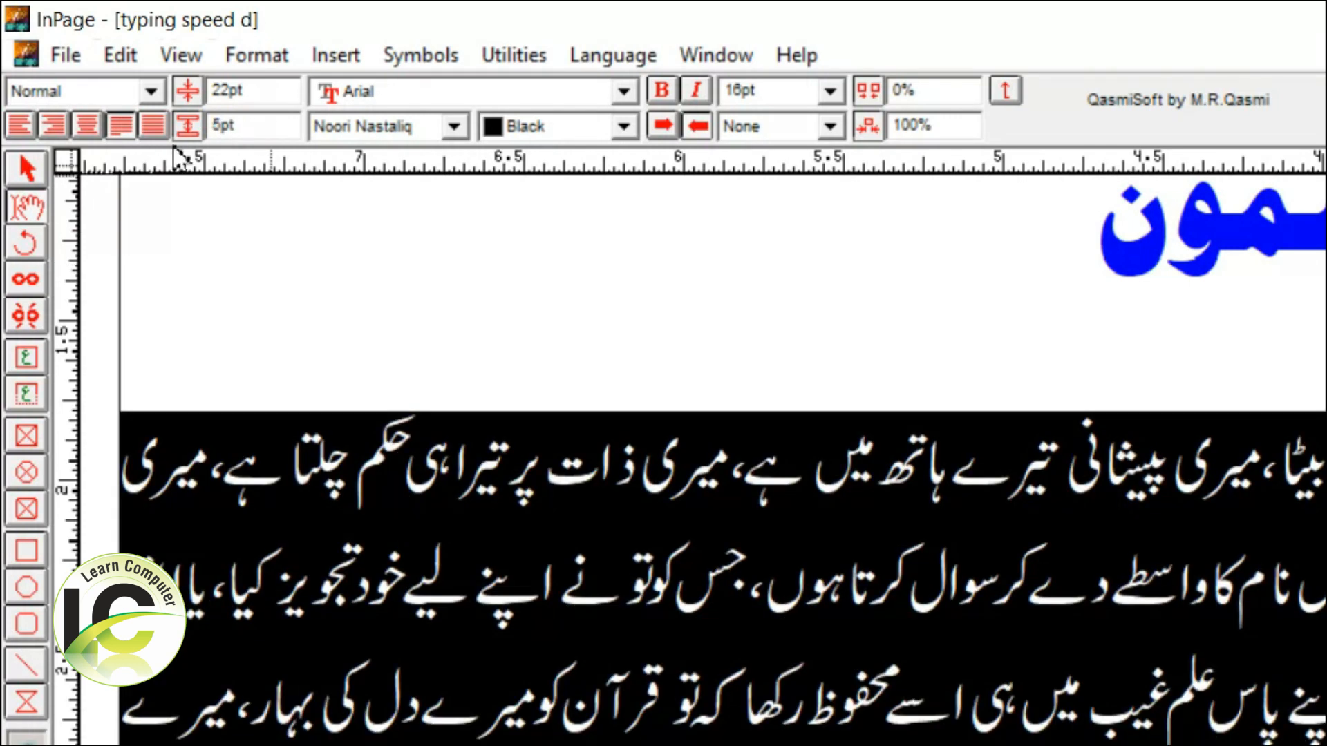
double_click(261, 127)
type("0")
key("Return")
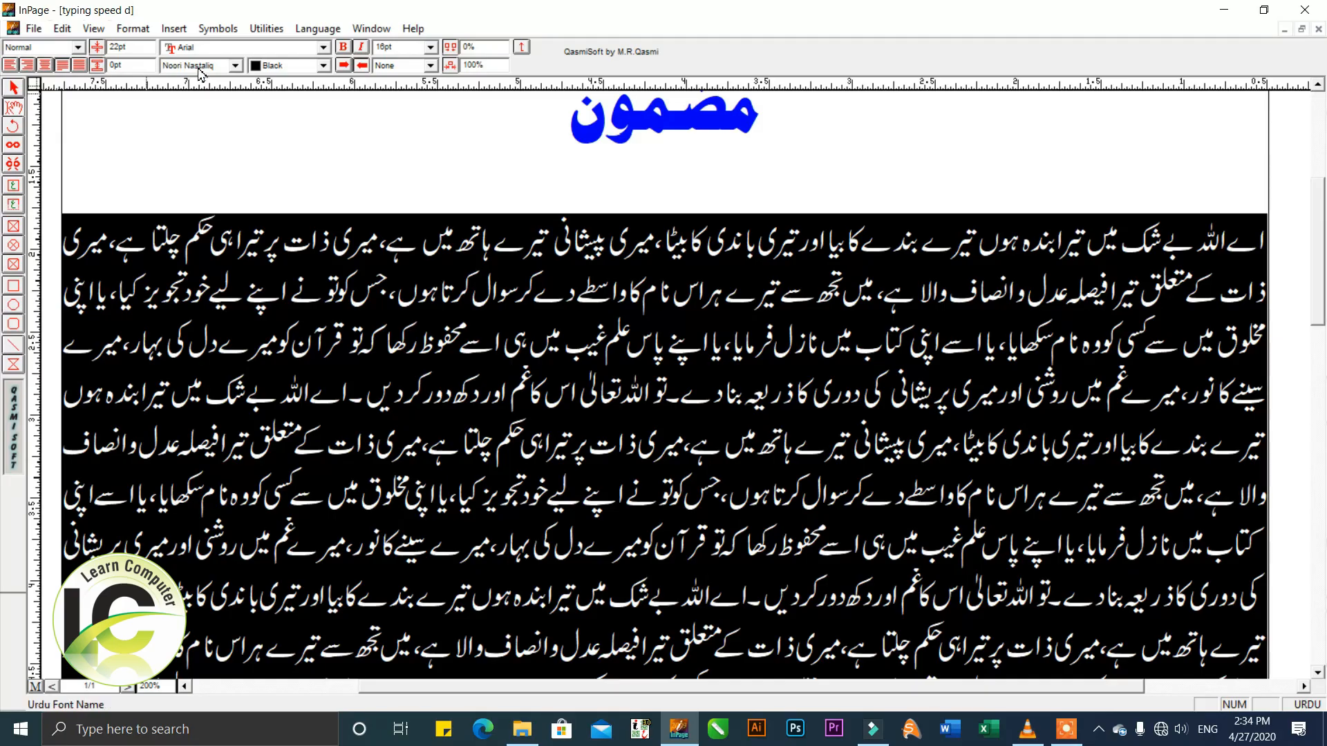
left_click(324, 48)
left_click(324, 48)
left_click(324, 48)
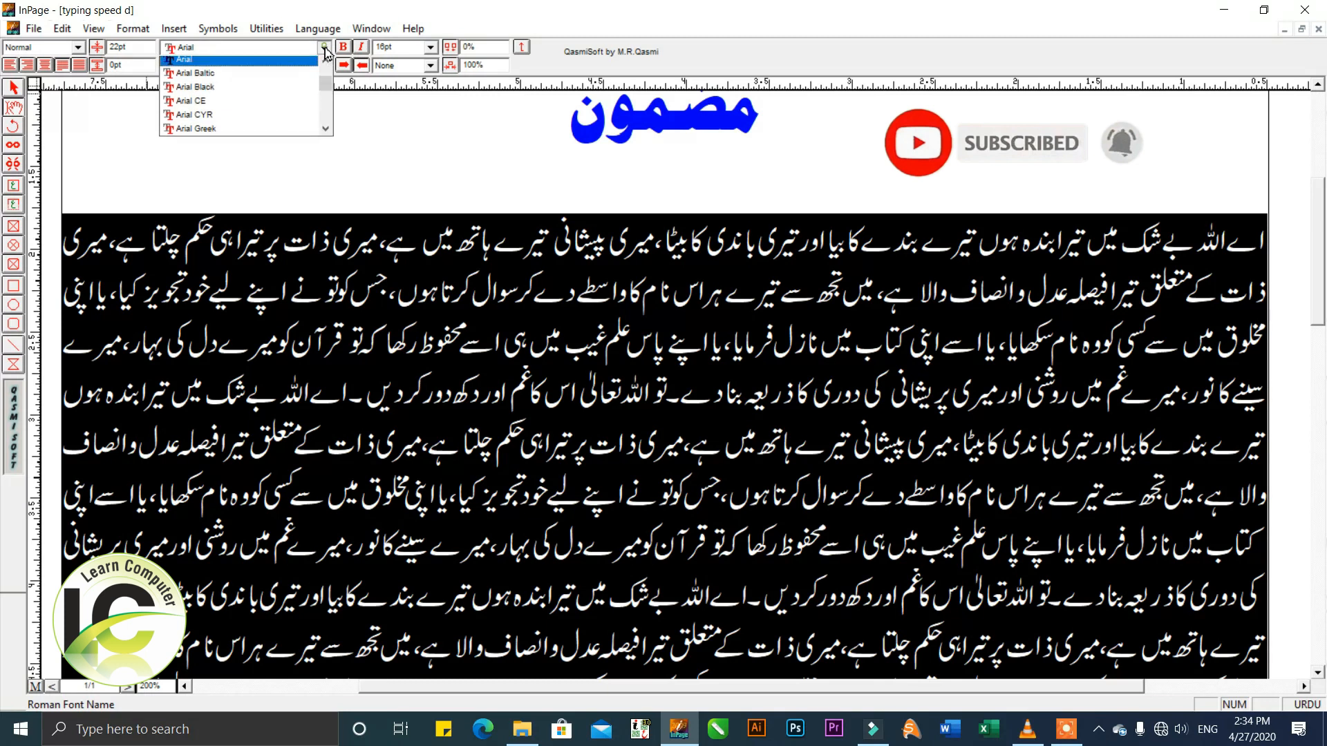
left_click(324, 48)
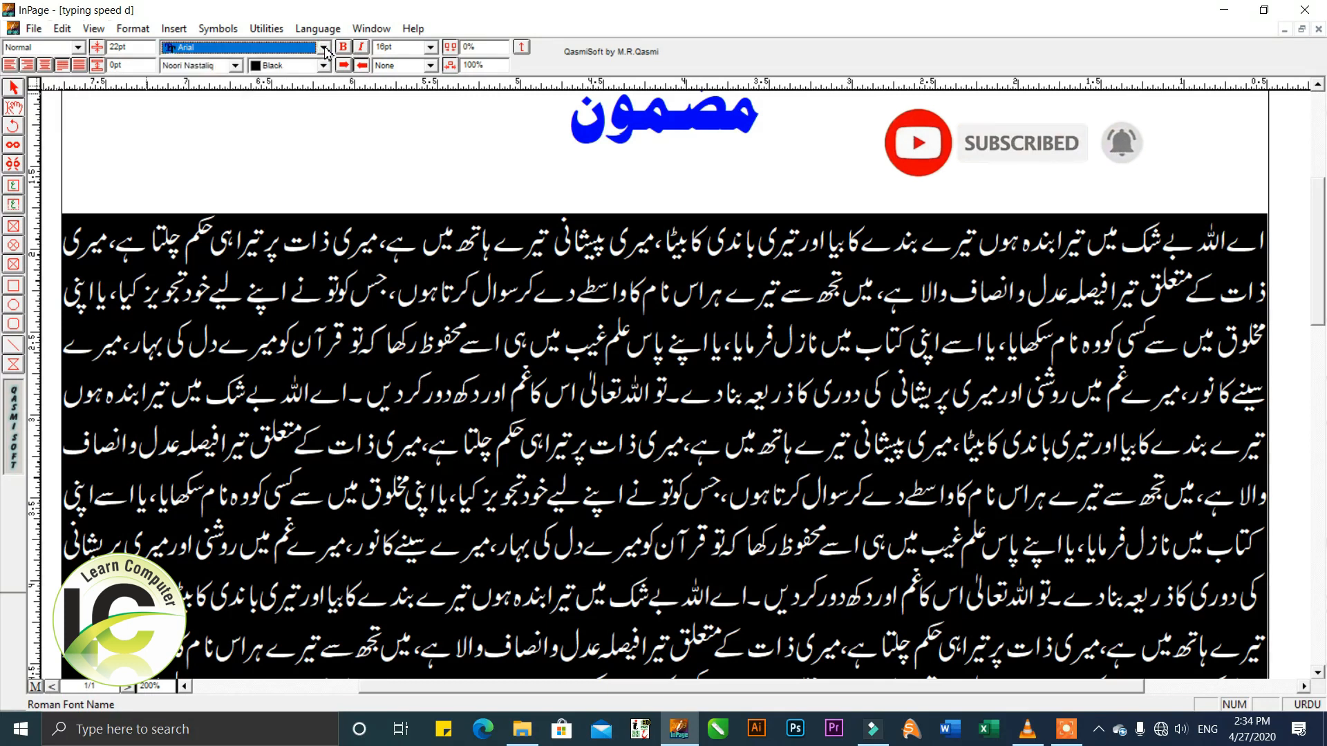
left_click(324, 49)
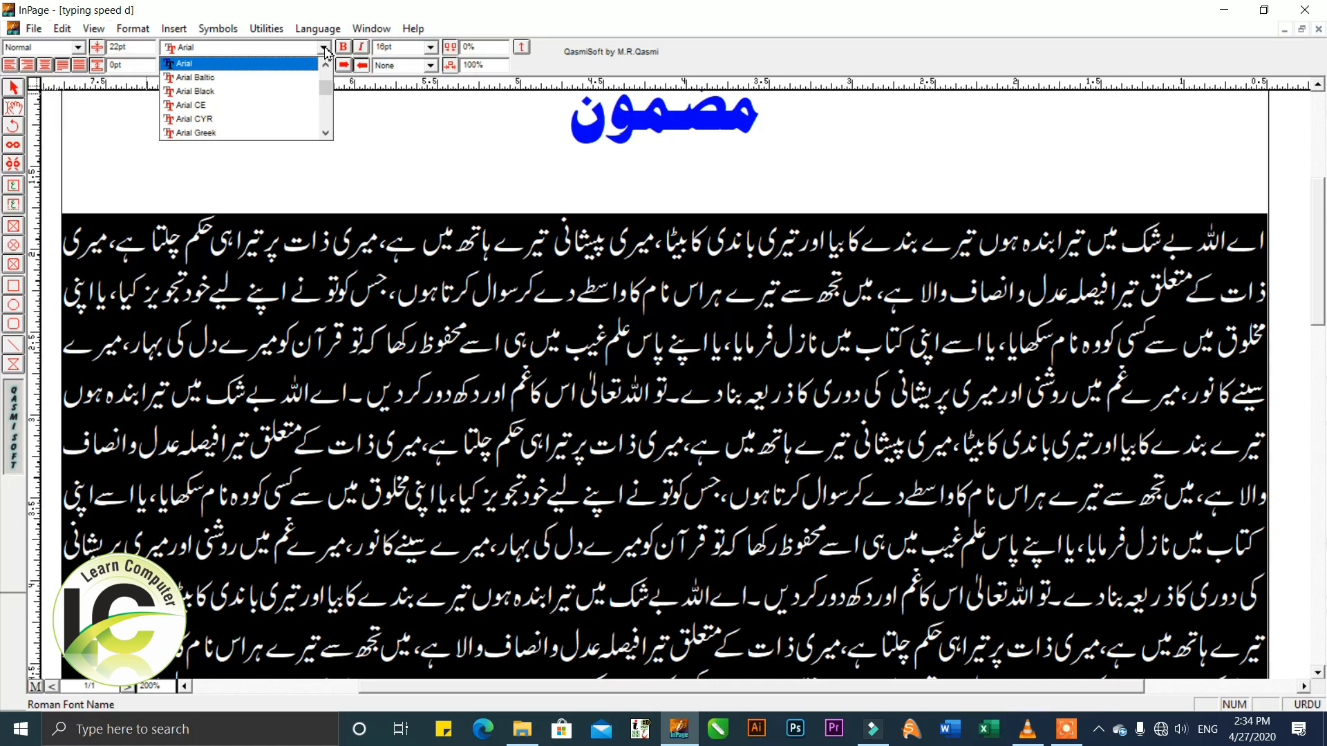
left_click(324, 49)
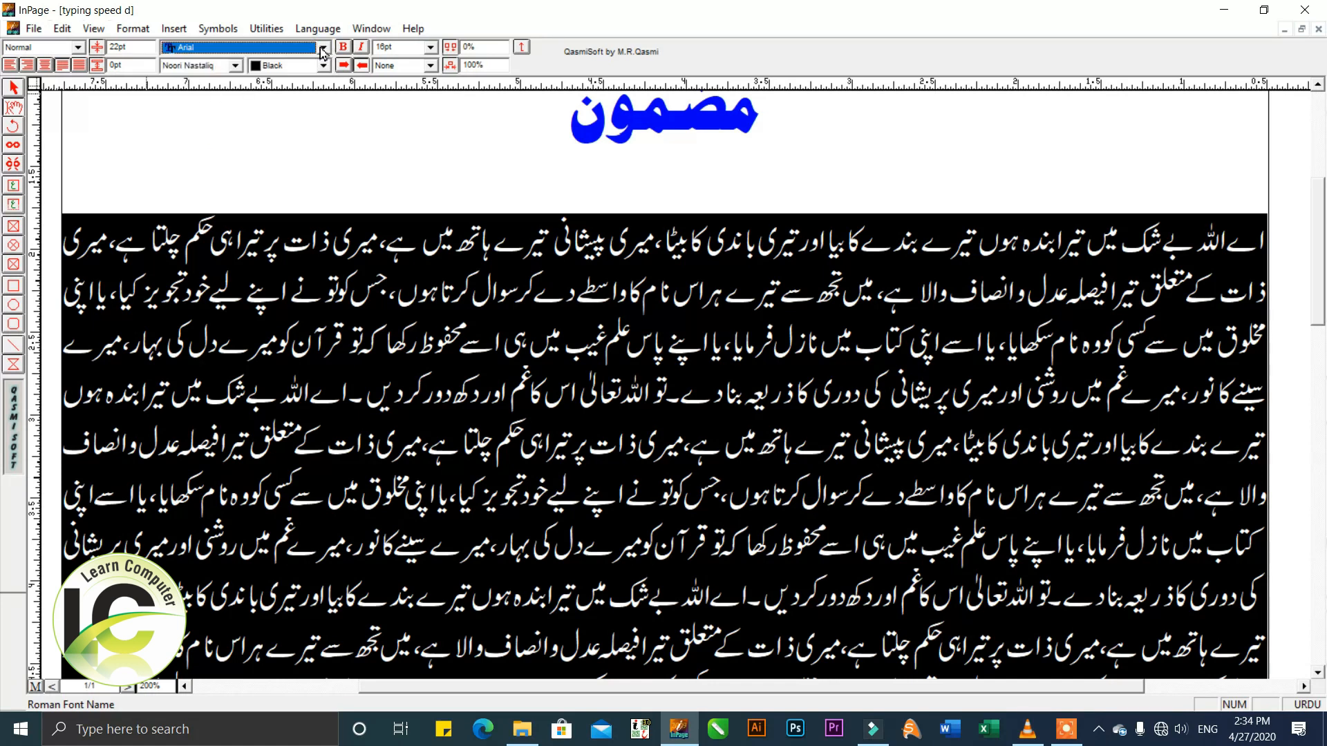
Toggle the body paragraph's text ordering between left-to-right and right-to-left, restore justified alignment and deselect the text.
left_click(348, 68)
left_click(358, 67)
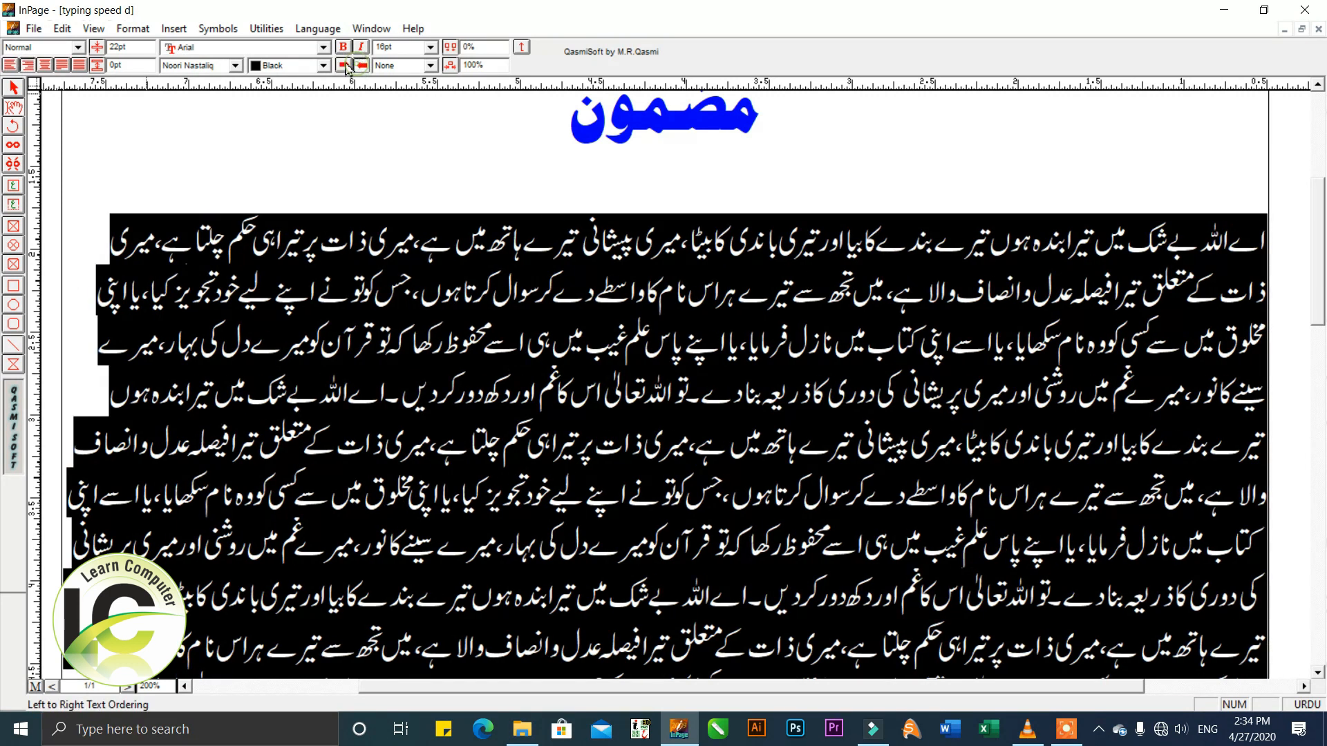
left_click(347, 68)
left_click(361, 68)
left_click(347, 68)
left_click(361, 67)
left_click(347, 68)
left_click(360, 67)
left_click(347, 67)
left_click(361, 68)
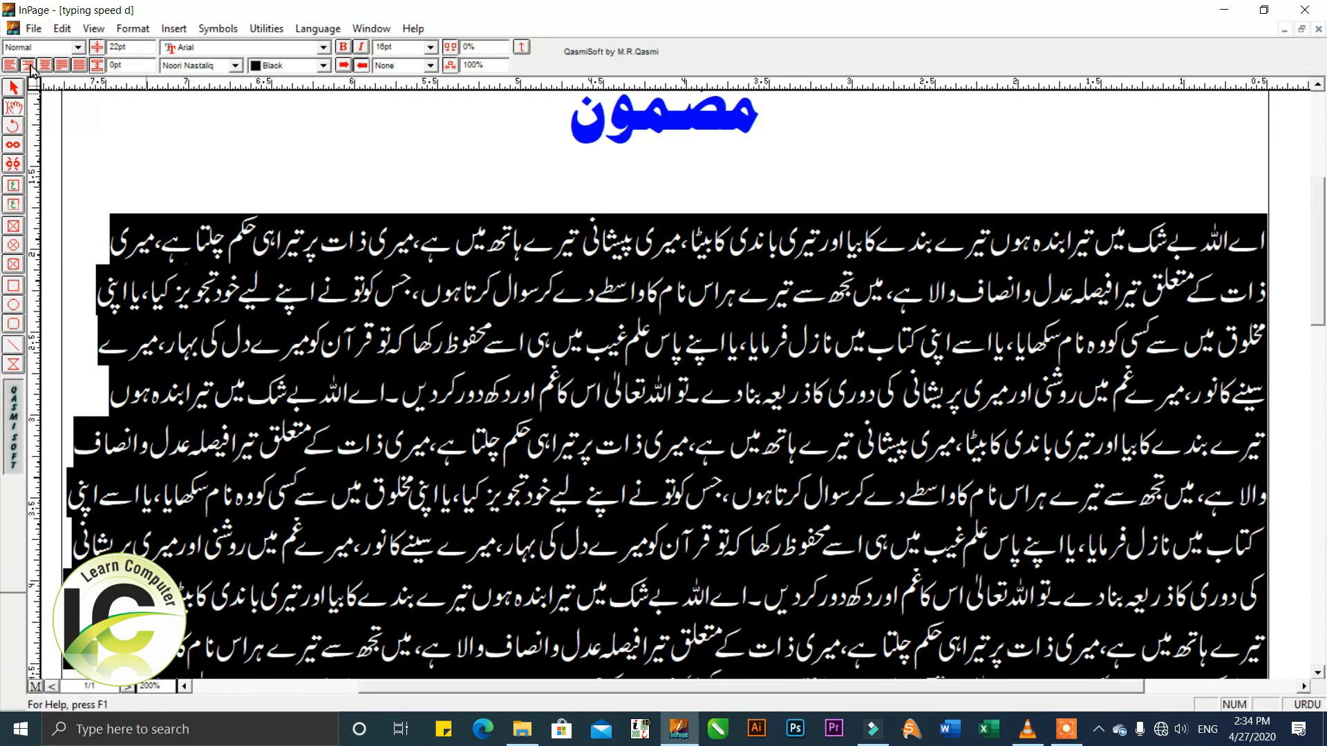
left_click(63, 66)
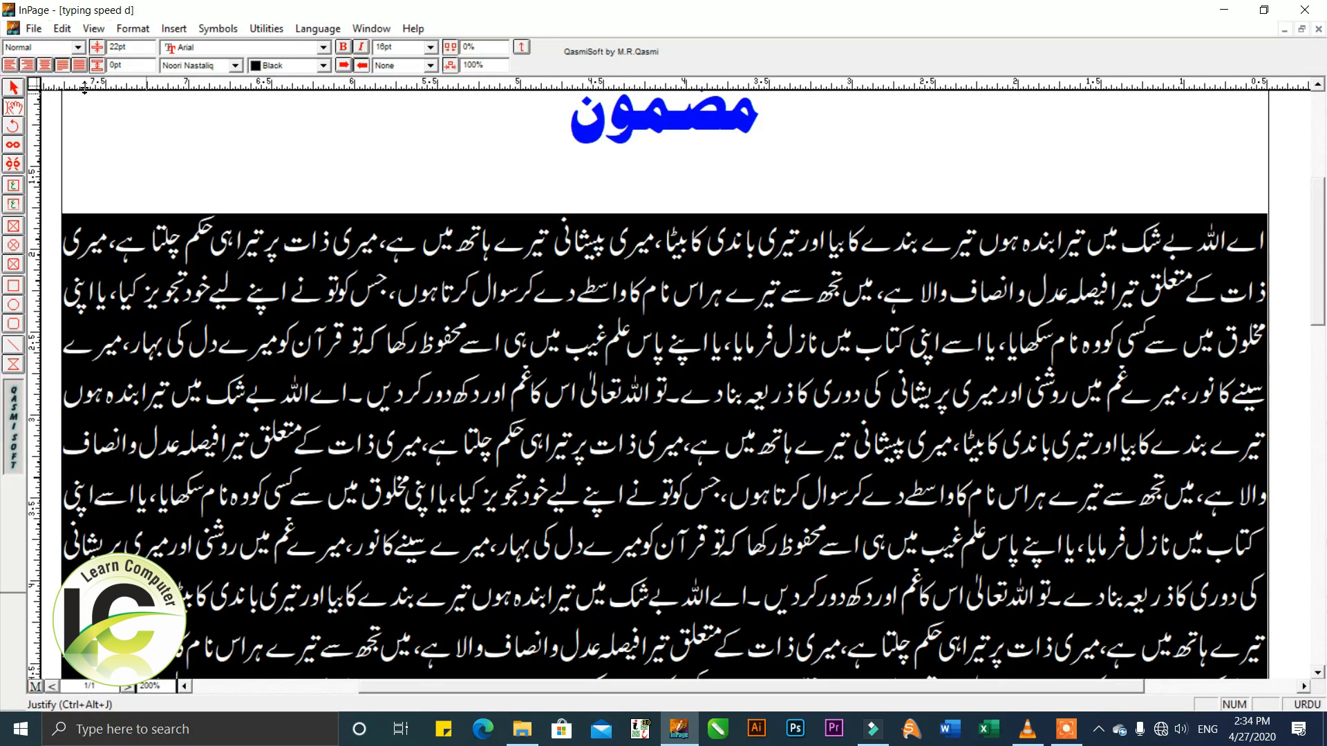
left_click(544, 270)
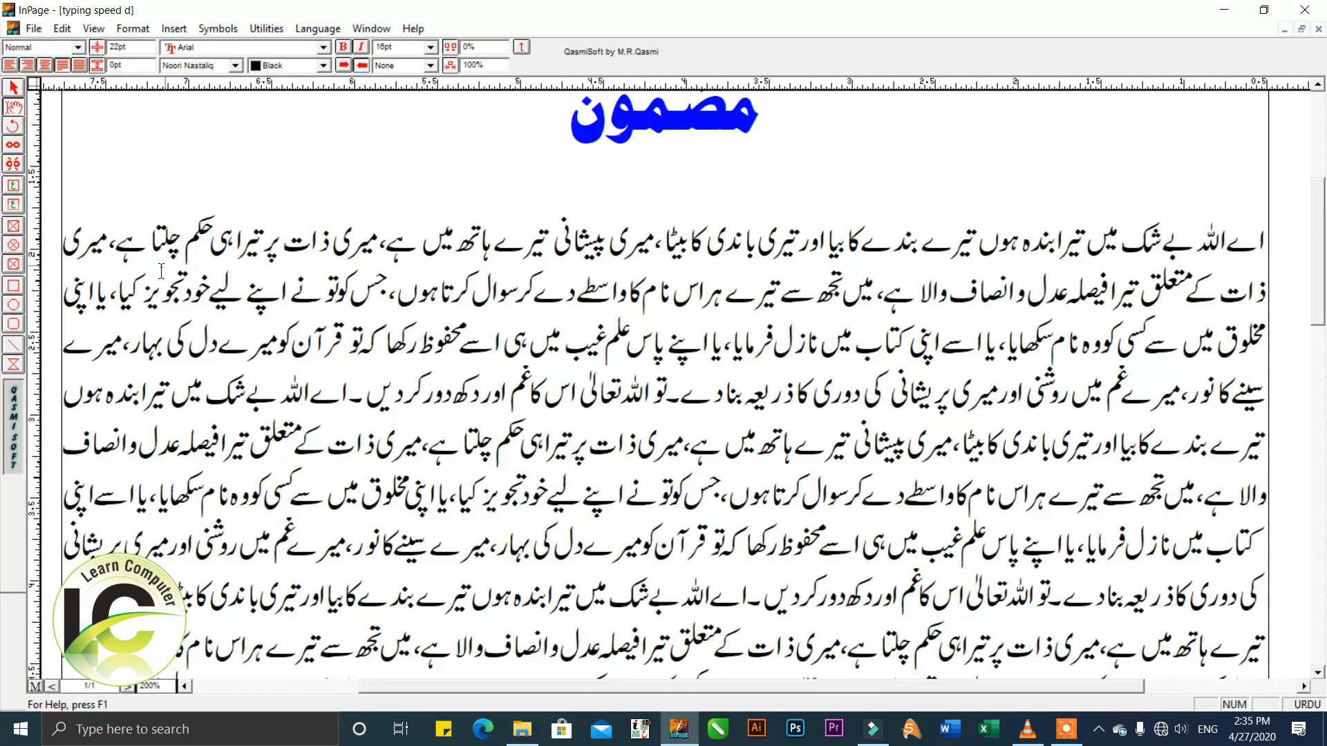
Split the body after "ذات" in its second line and set the resulting first paragraph's character spacing to -5%.
left_click(1217, 290)
key("Return")
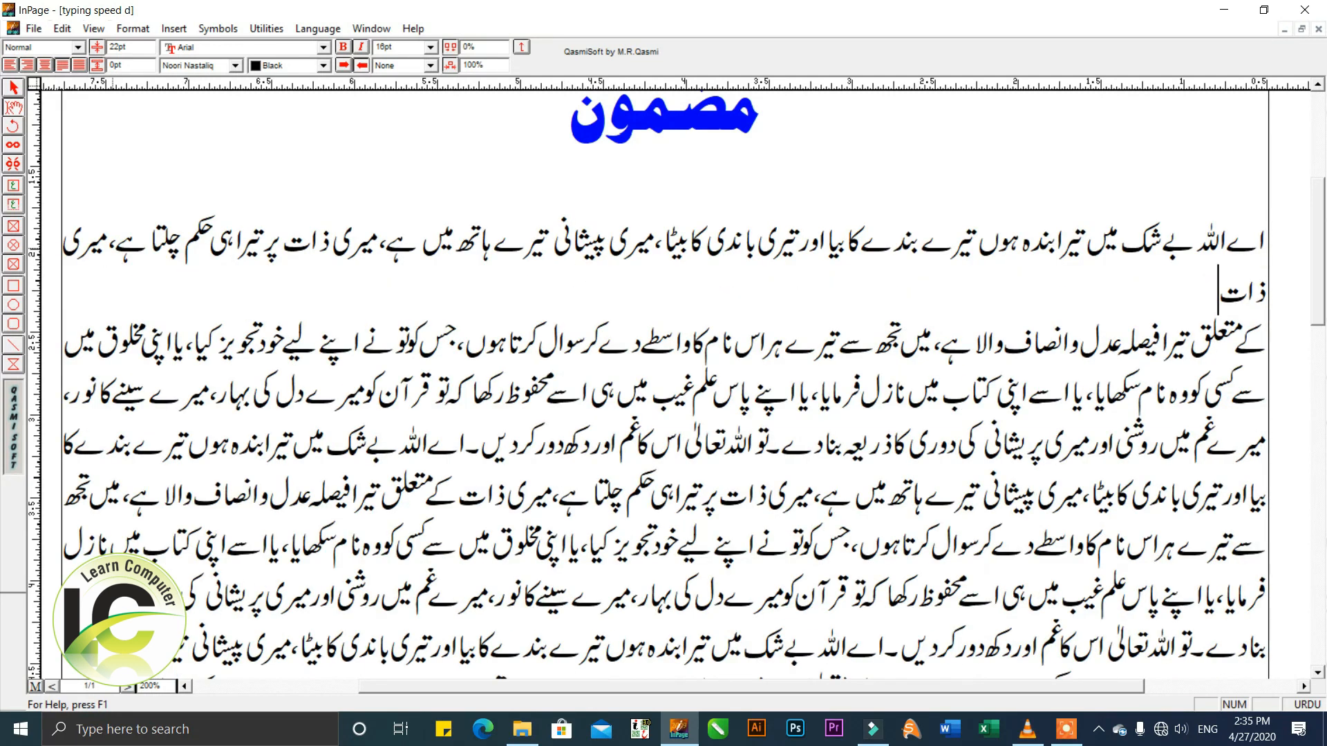
key("ctrl+Up")
key("ctrl+shift+Down")
key("ctrl+Up")
key("ctrl+Down")
key("Up")
key("Up")
key("ctrl+shift+Down")
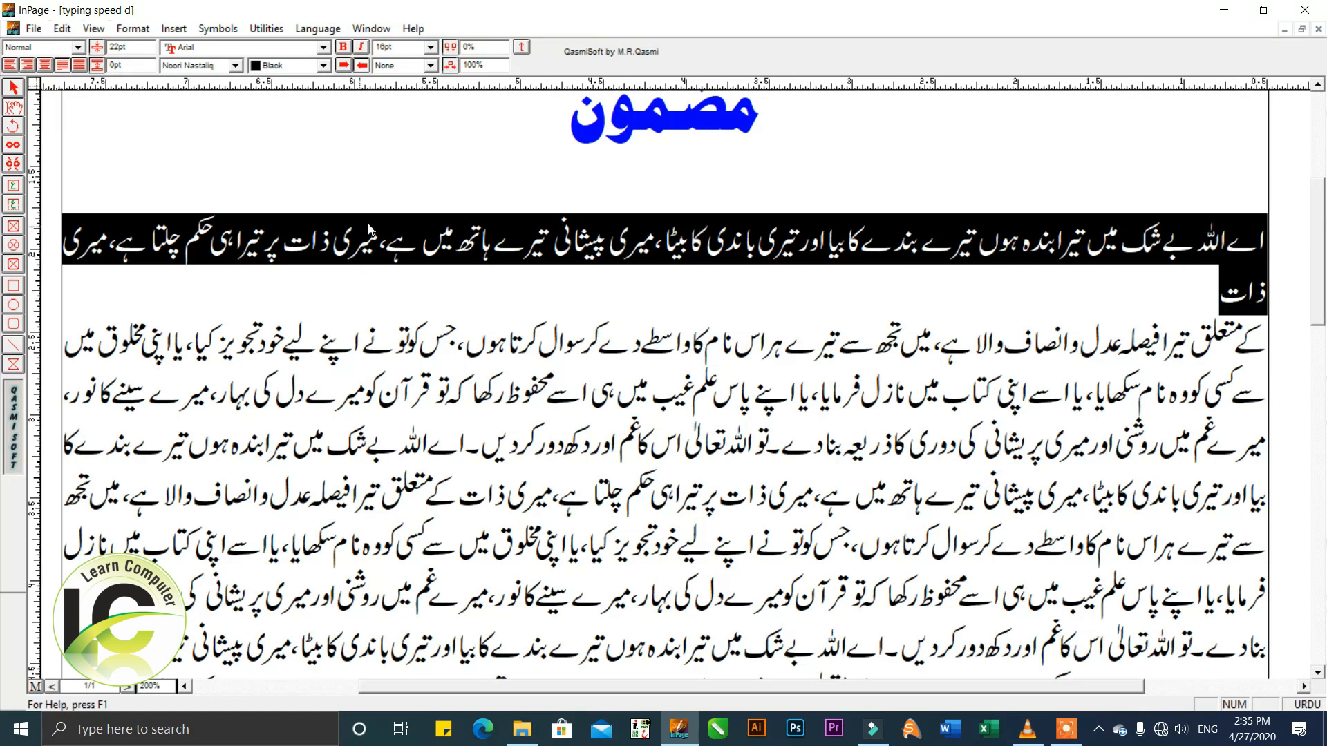
left_click_drag(502, 49, 461, 48)
type("-5")
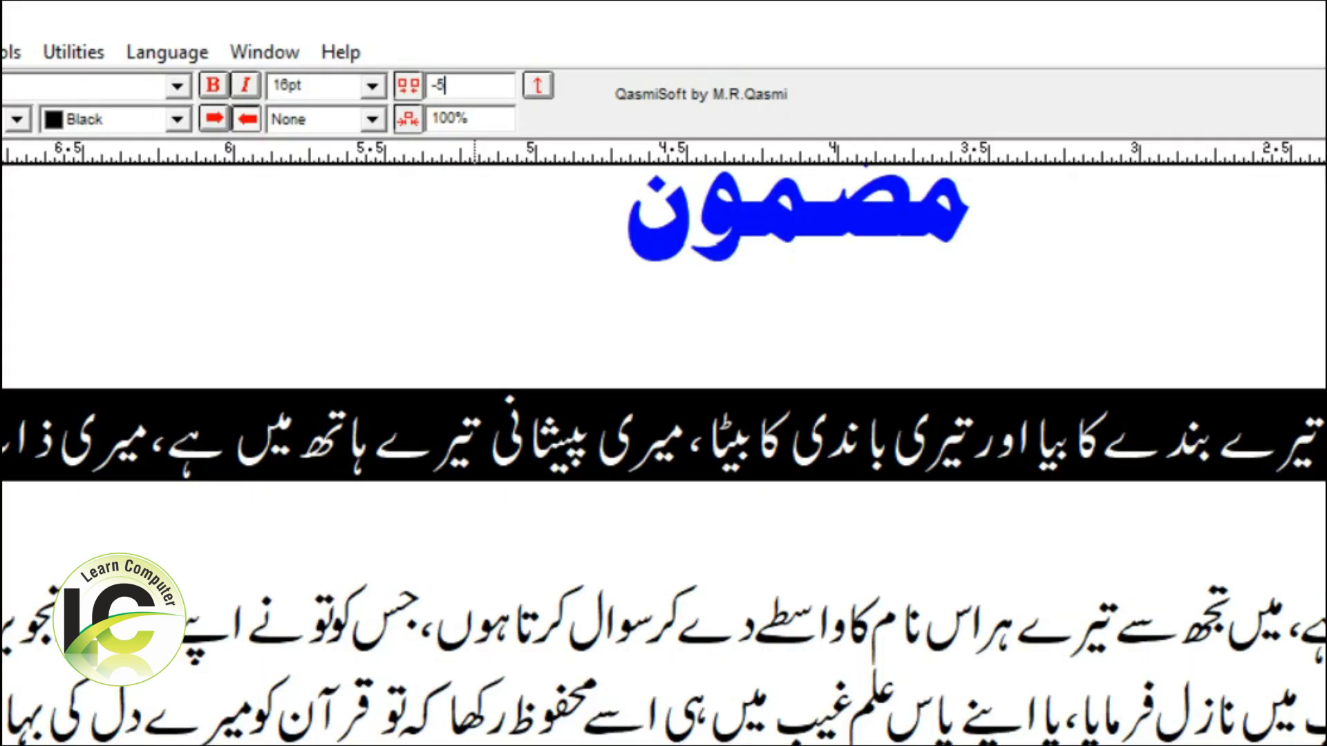
key("Return")
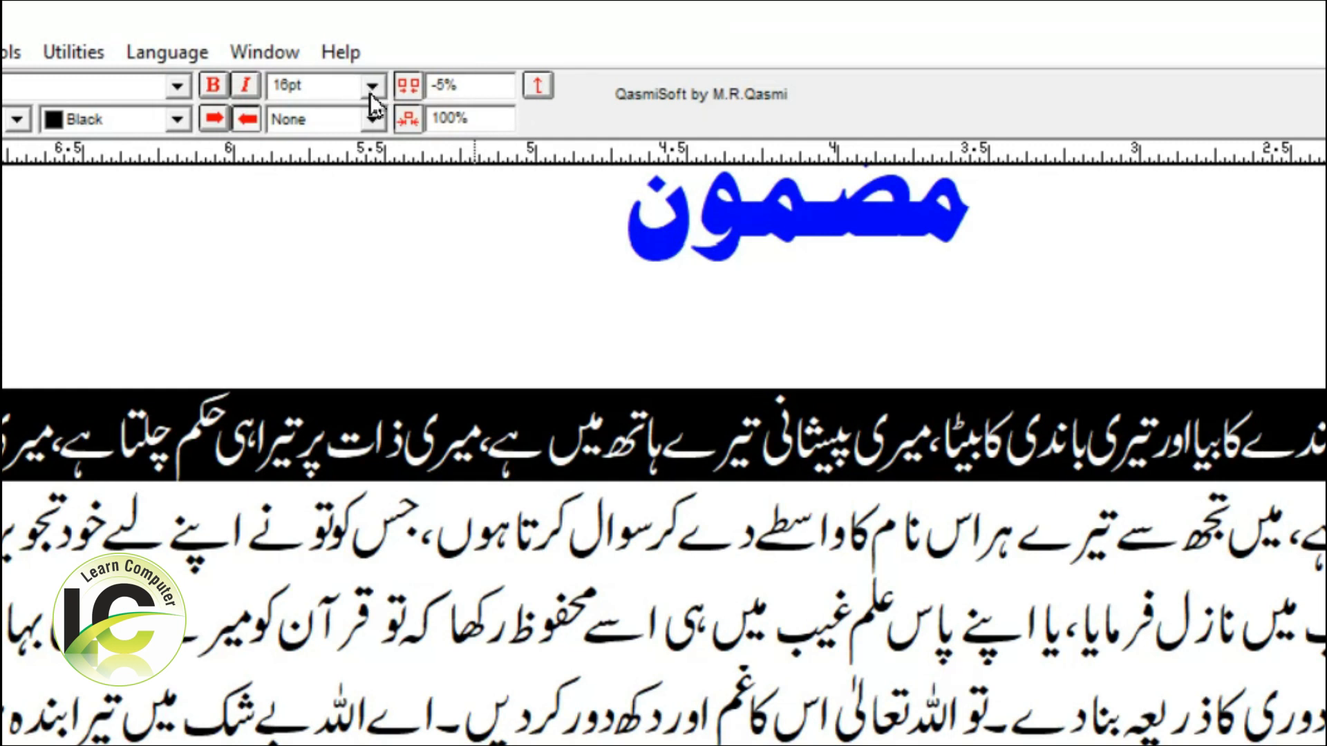
Try character spacings of -1%, 5% and 0% on the selected first body paragraph.
left_click_drag(488, 89, 432, 86)
type("-1")
key("Return")
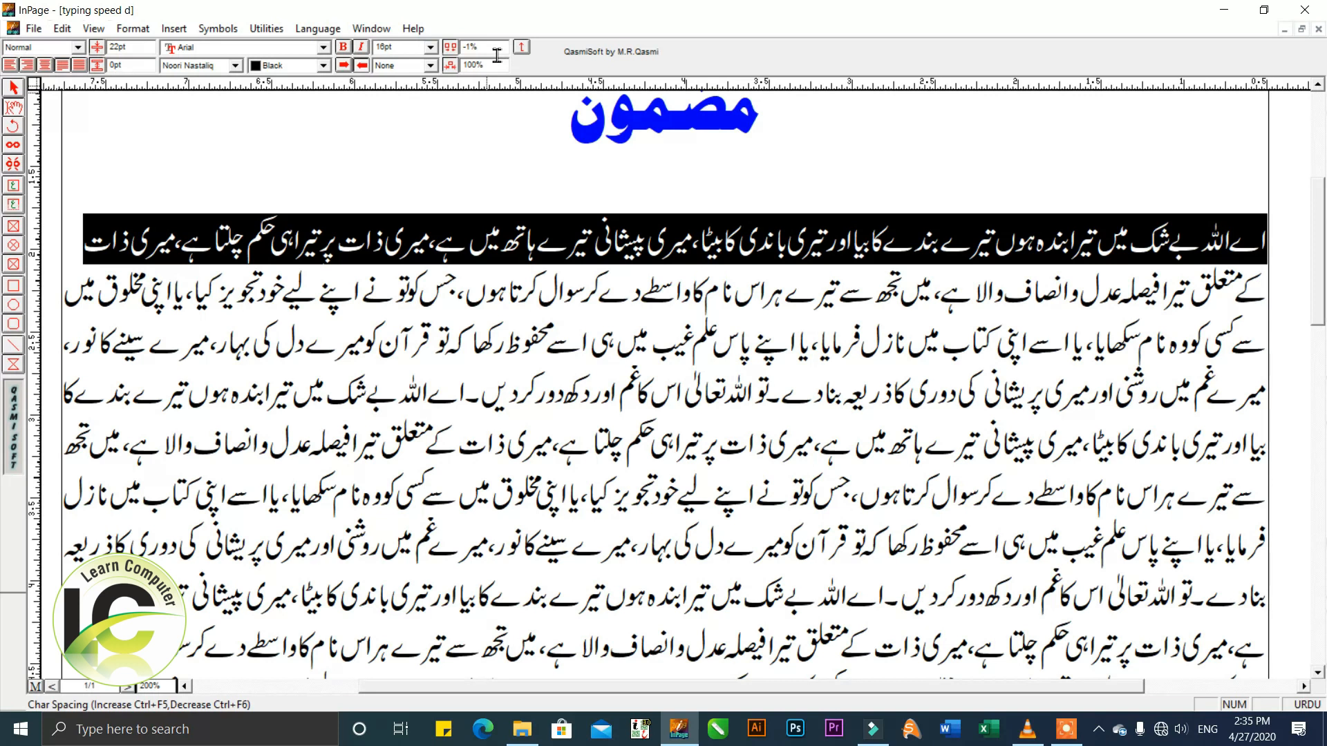
left_click_drag(502, 88, 428, 96)
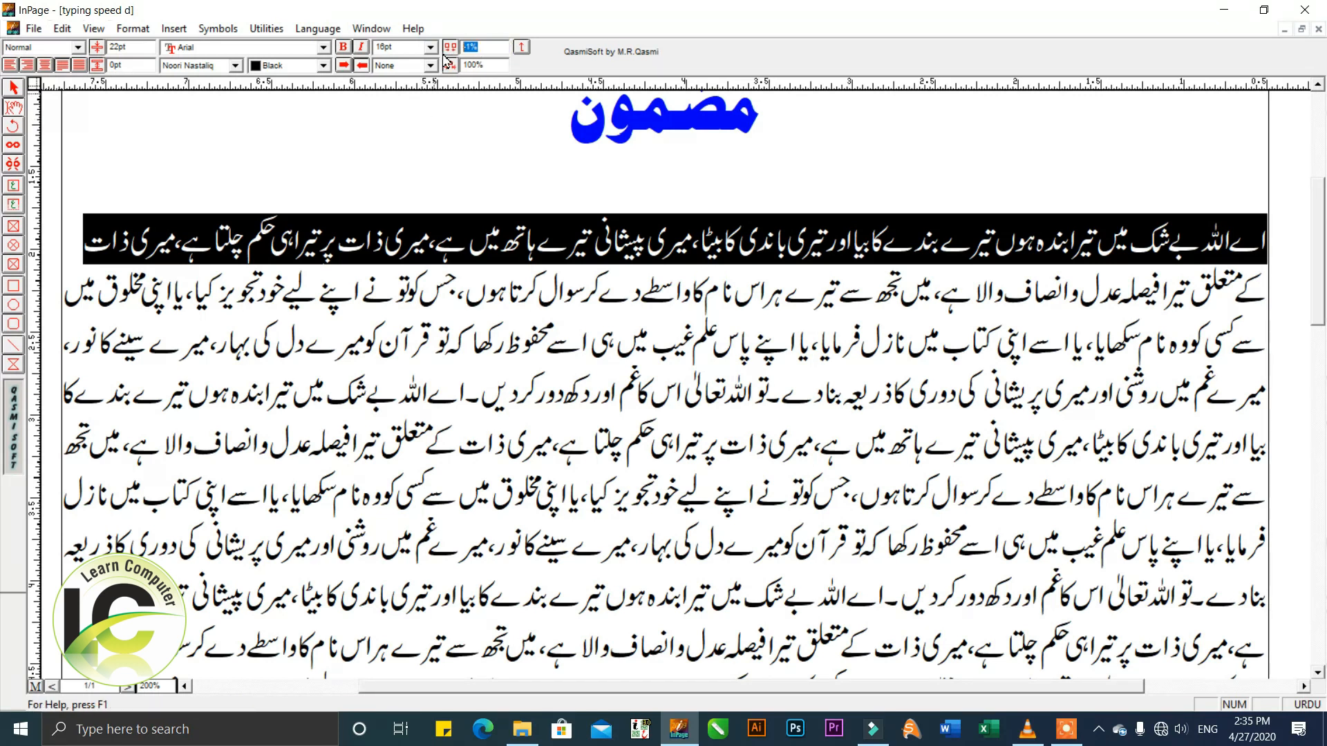
type("5")
key("Return")
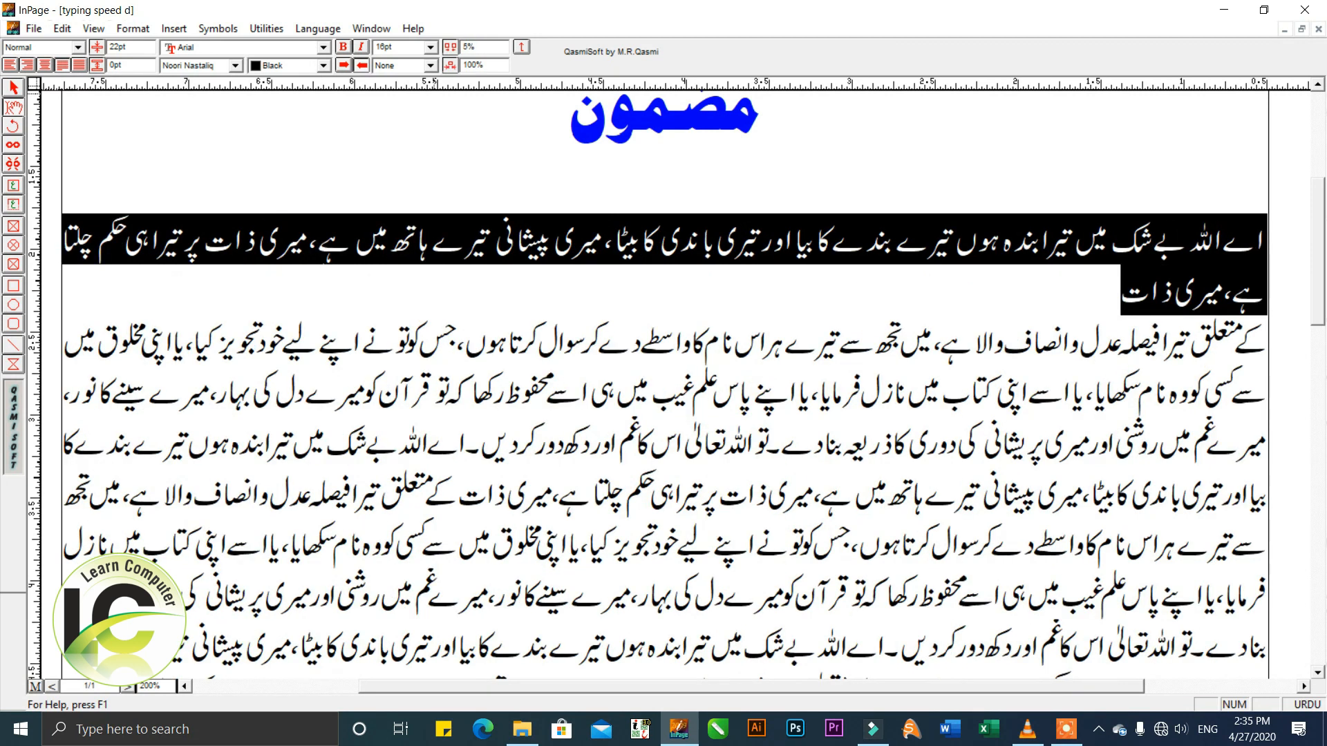
left_click_drag(501, 52, 418, 68)
type("0")
key("Return")
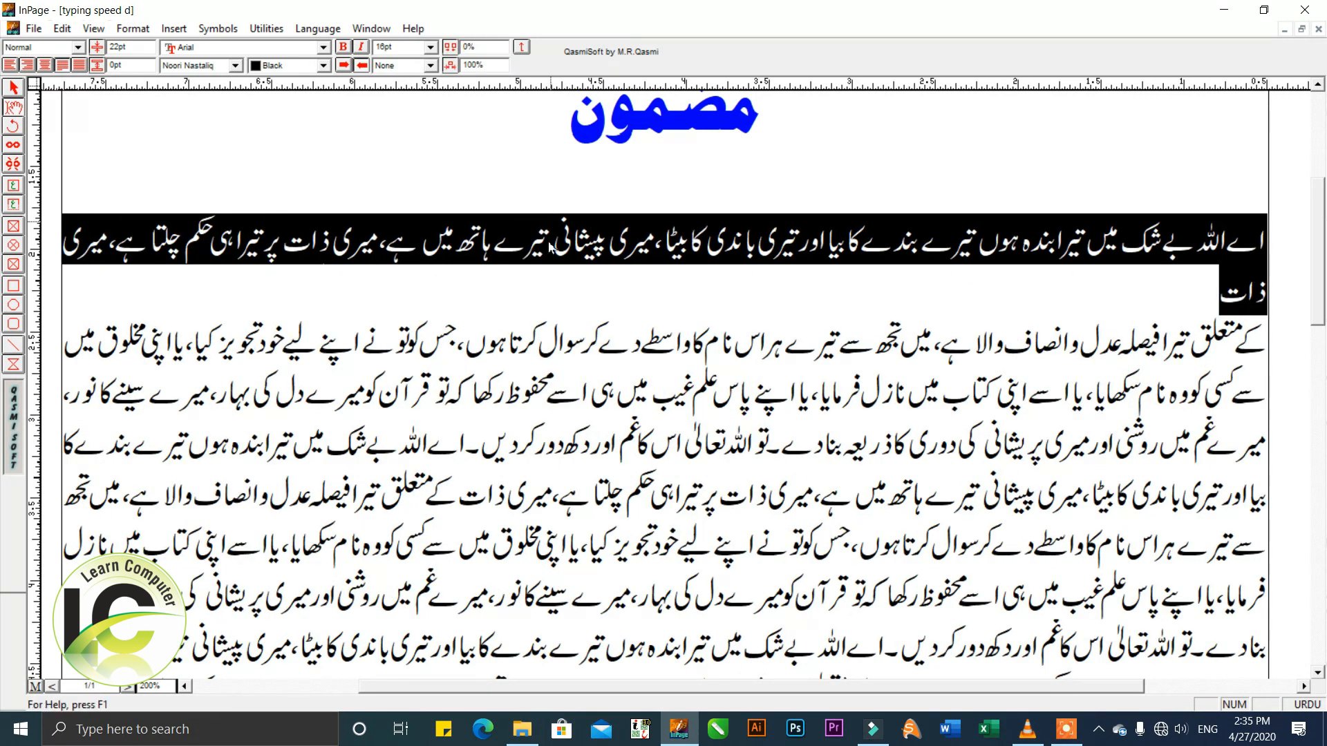
Set the first body paragraph's character spacing to -1%.
left_click_drag(497, 51, 410, 71)
type("-1")
key("Return")
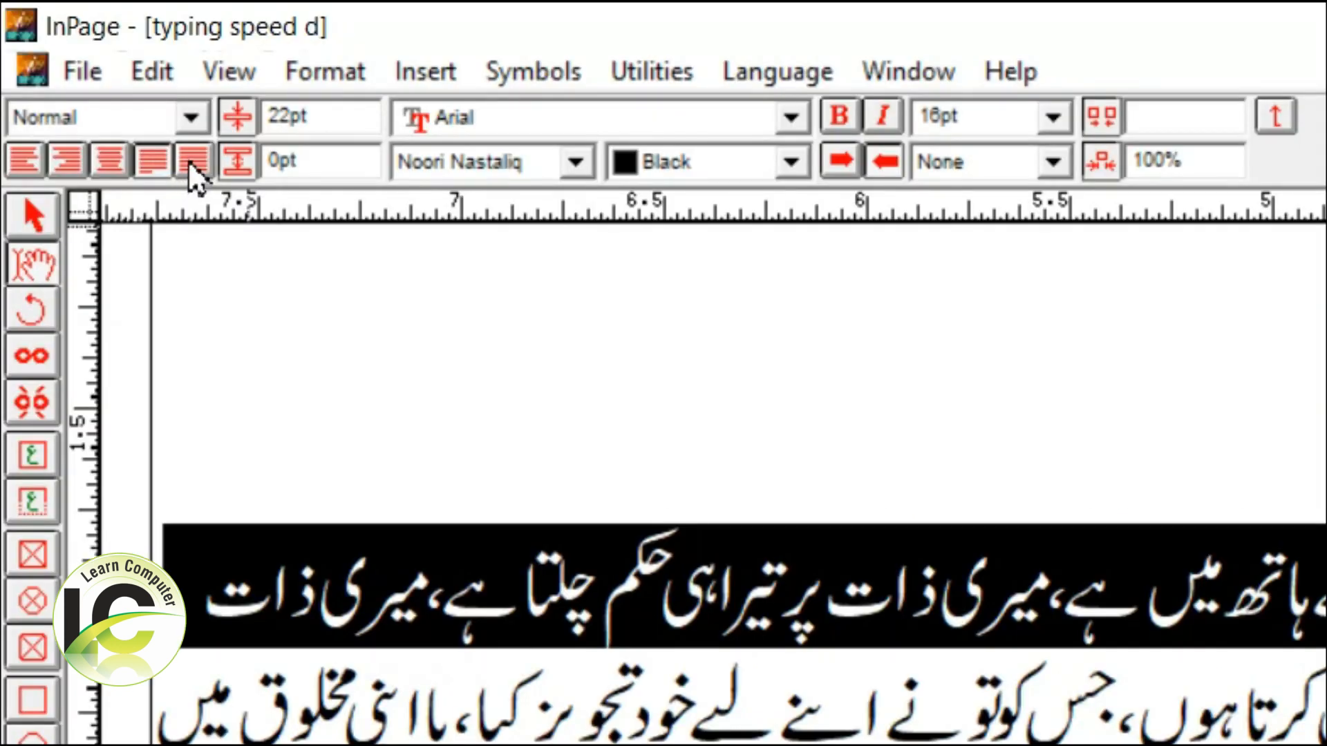
Try full justification on the first body paragraph so its line stretches to both margins.
left_click(189, 163)
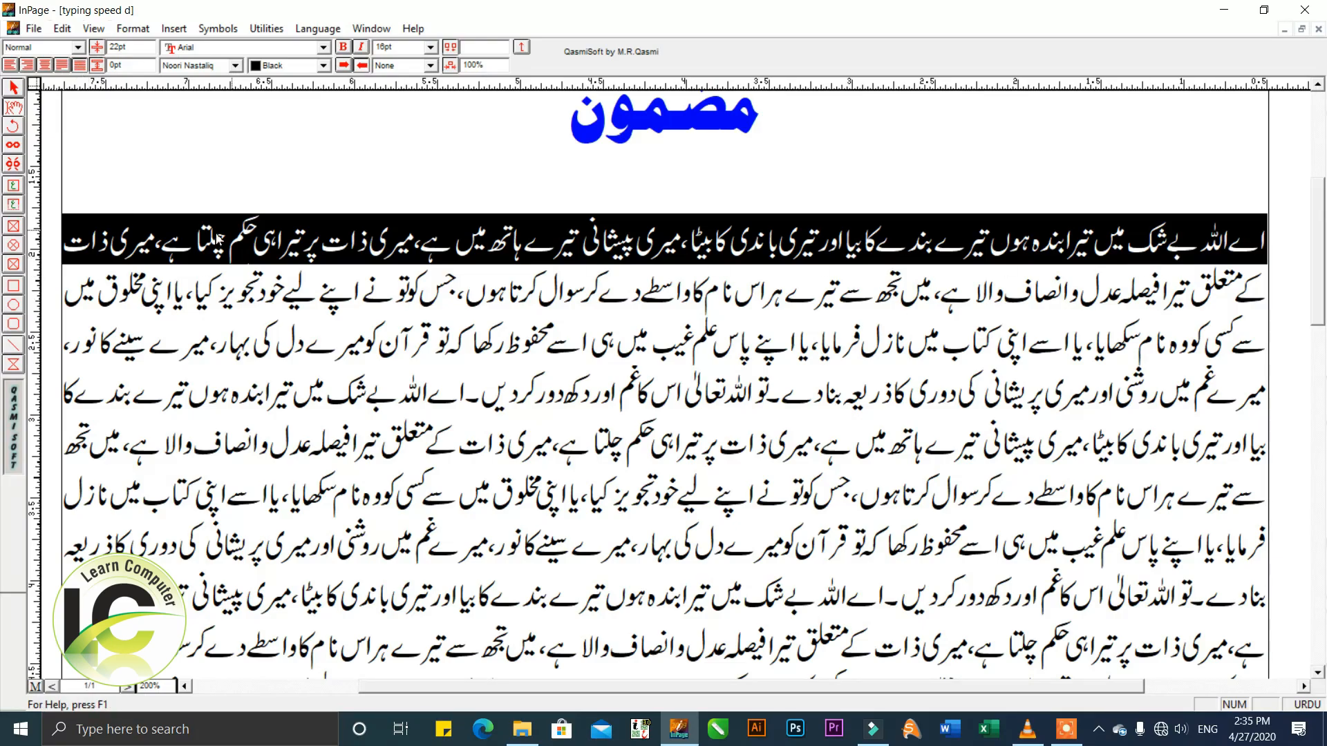
left_click(217, 239)
triple_click(344, 243)
Select the second body paragraph, reduce its character scaling to 90% and deselect the text.
left_click(519, 315)
triple_click(603, 293)
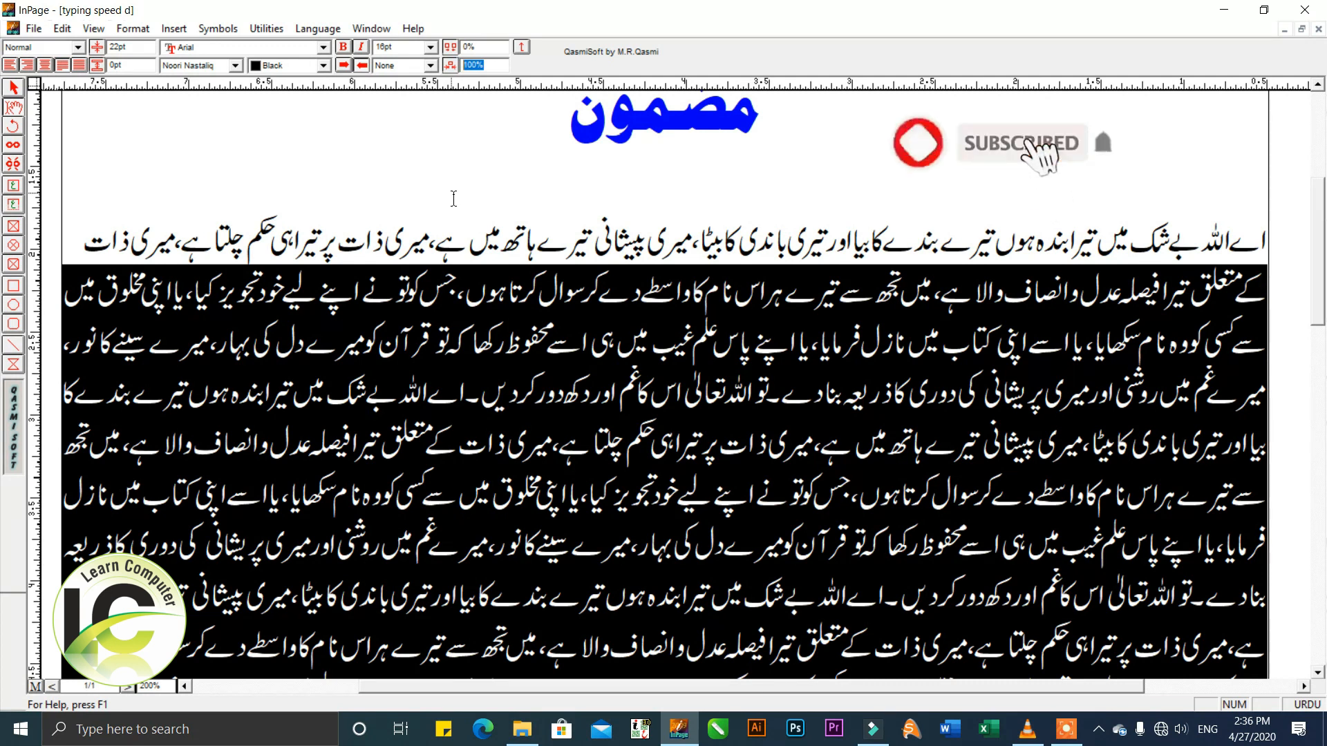
type("90")
key("Return")
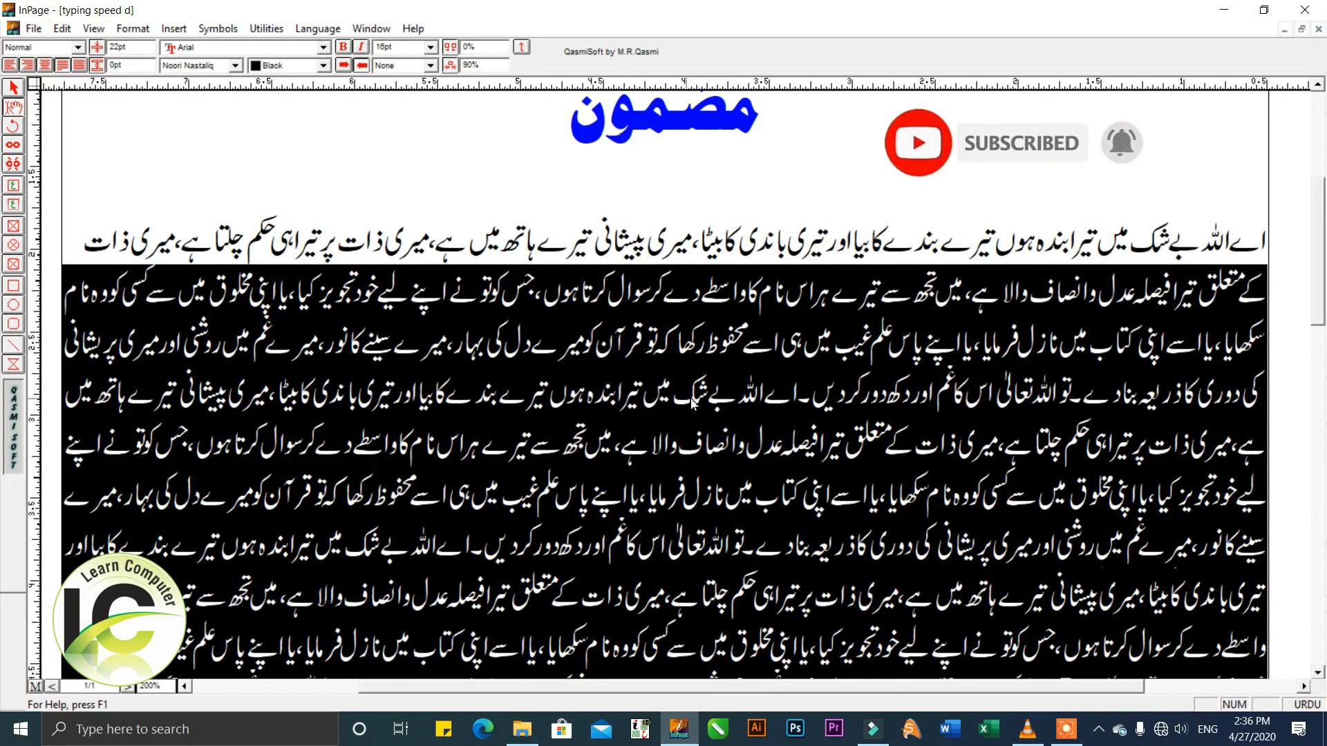
left_click(695, 398)
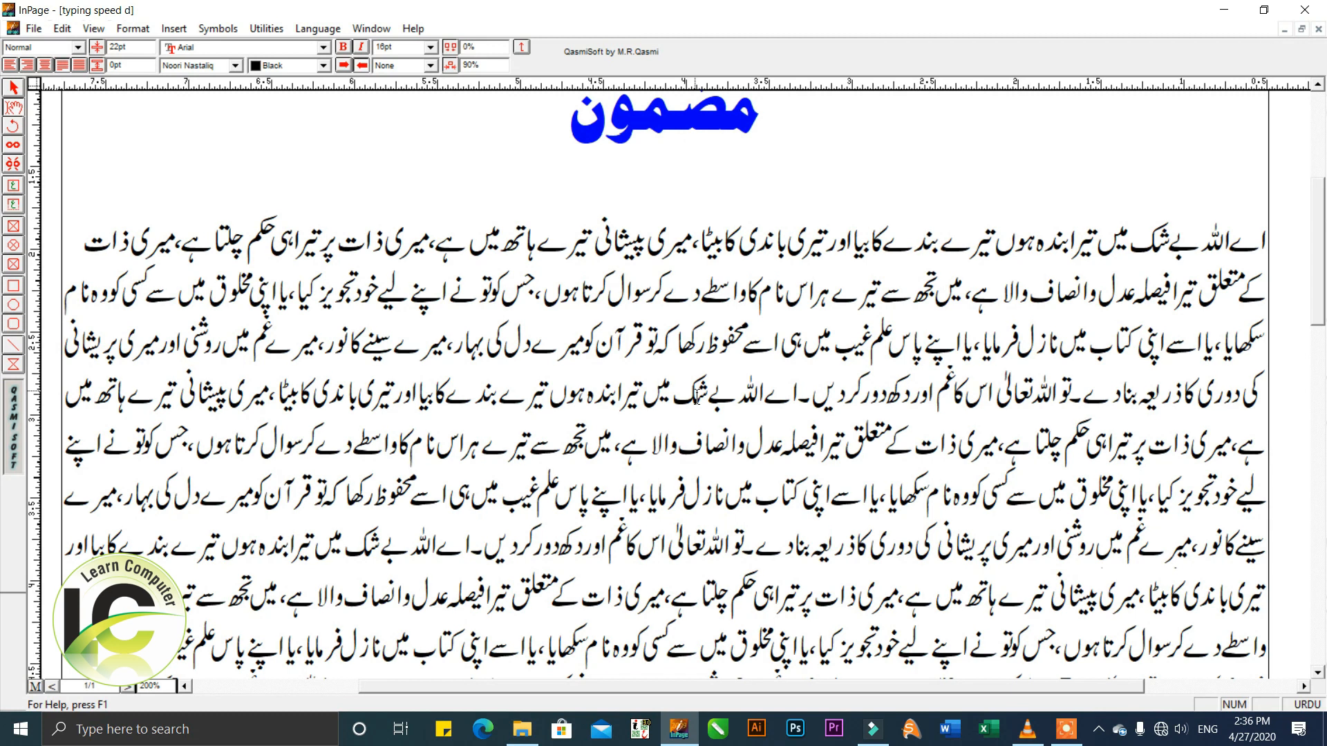
Restore the second body paragraph's character scaling to 100%.
left_click(497, 65)
type("10")
triple_click(526, 361)
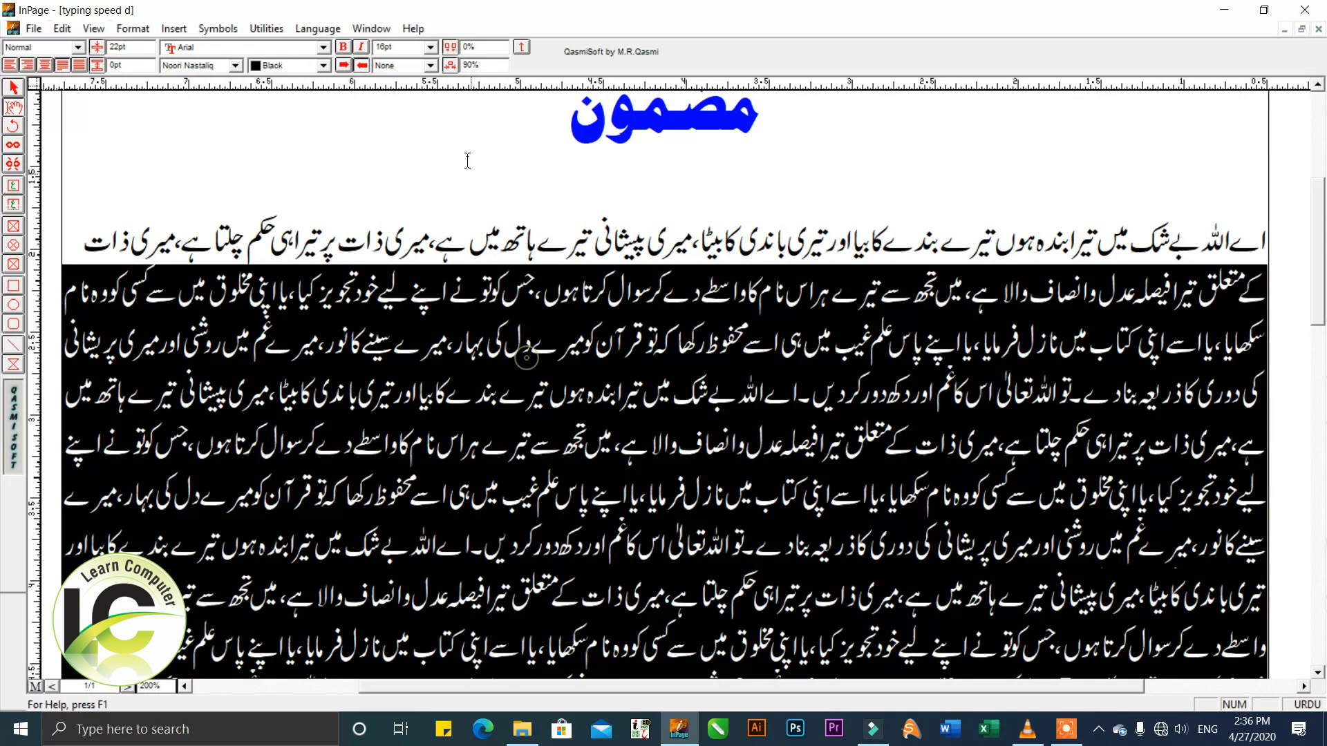
left_click(505, 68)
type("100")
key("Return")
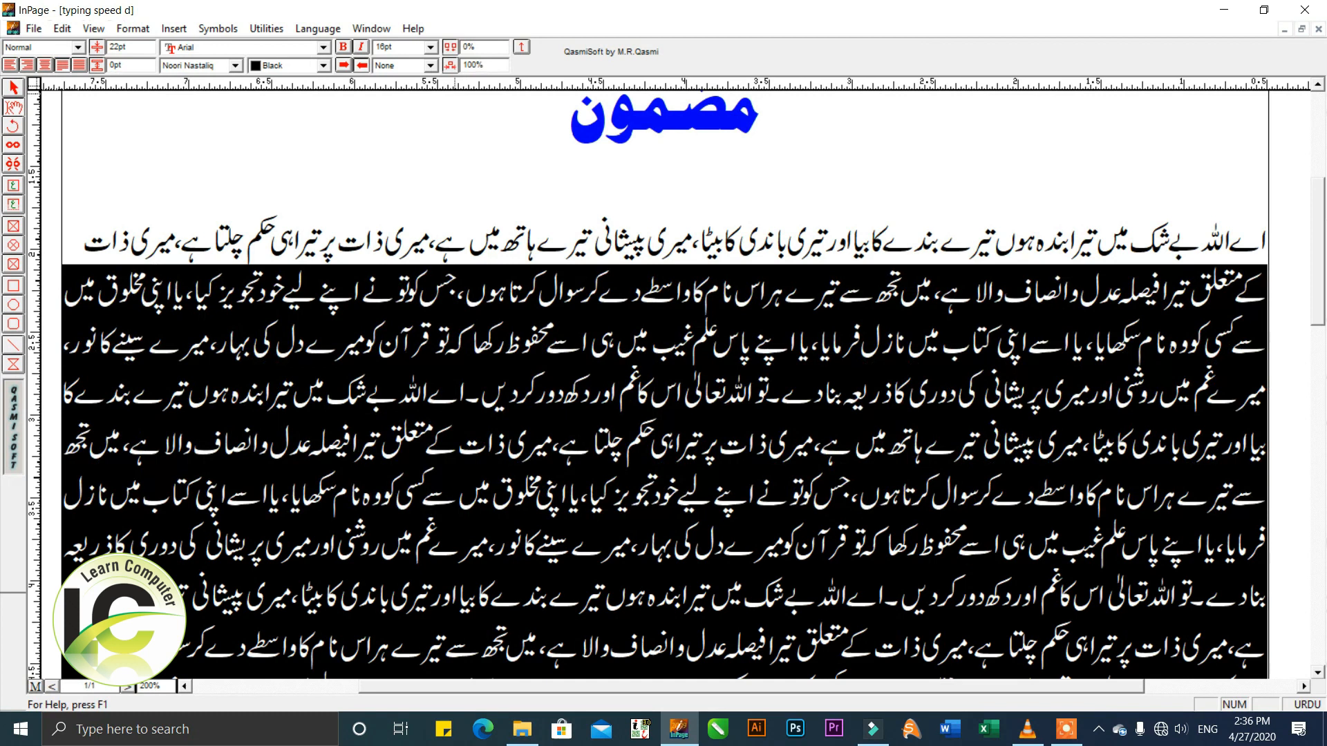
left_click(484, 286)
left_click_drag(666, 464, 611, 487)
left_click_drag(596, 340, 591, 369)
left_click_drag(610, 290, 594, 407)
left_click(639, 376)
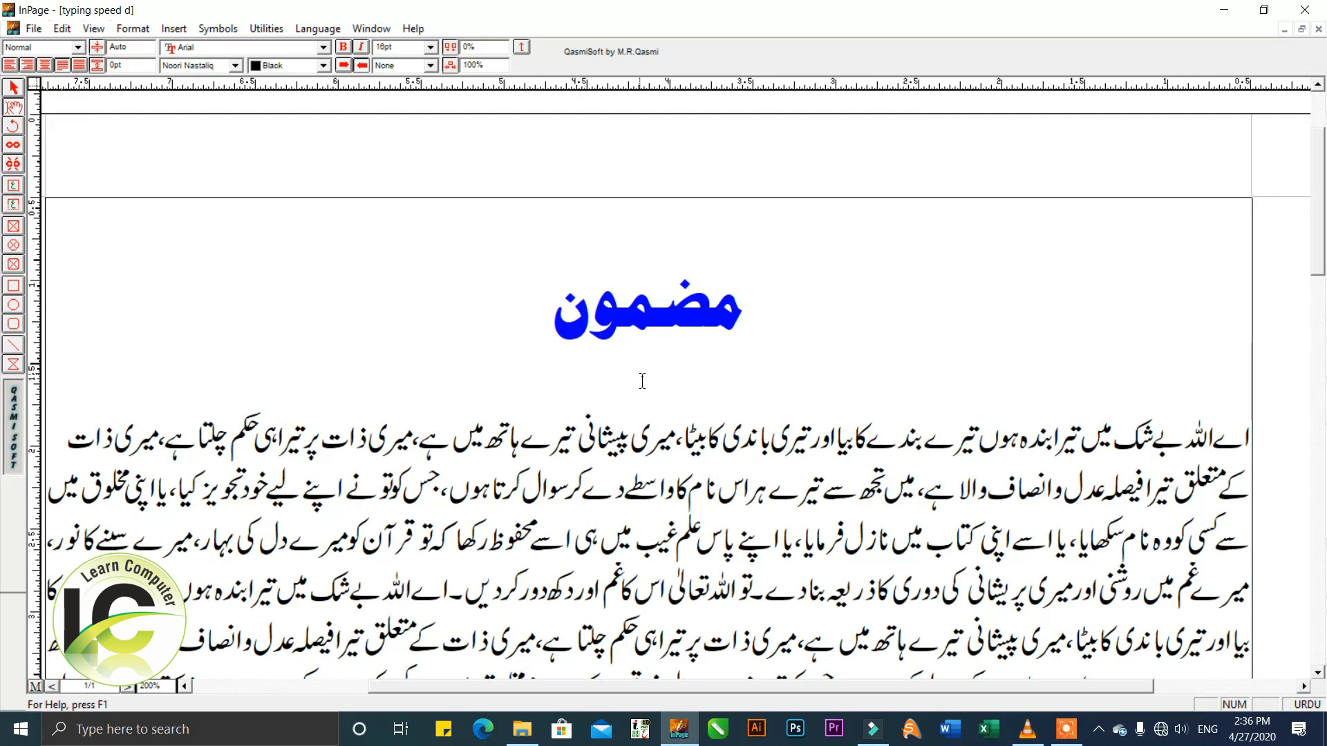